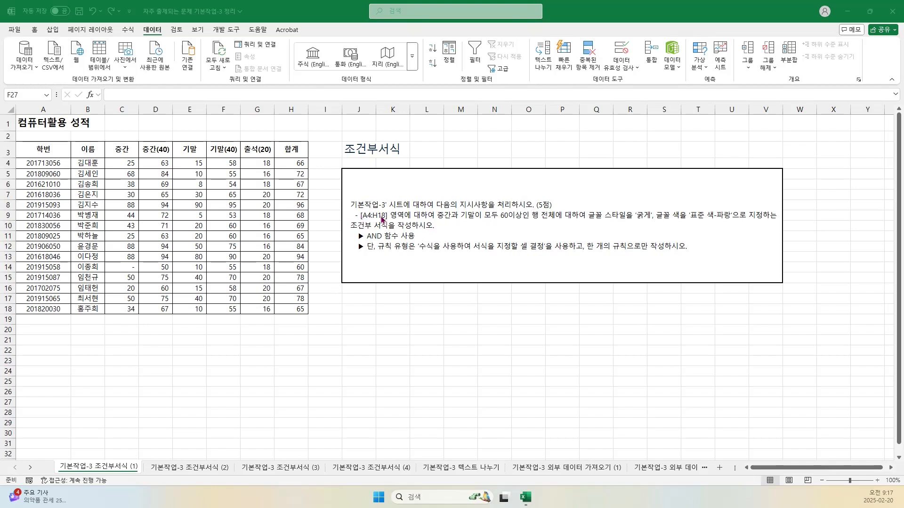
- Select the grade table's data range A4:H18, leaving out the header row
{"action": "left_click", "coordinate": [24, 162]}
{"action": "left_click_drag", "start_coordinate": [24, 162], "coordinate": [285, 306]}
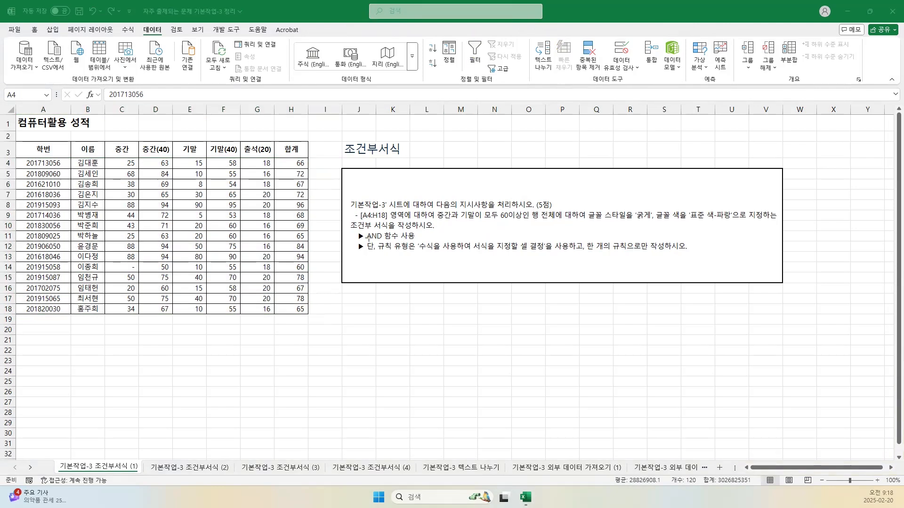
{"action": "left_click_drag", "start_coordinate": [367, 240], "coordinate": [415, 240]}
{"action": "left_click_drag", "start_coordinate": [438, 219], "coordinate": [521, 219]}
{"action": "left_click_drag", "start_coordinate": [461, 220], "coordinate": [525, 222]}
{"action": "key", "text": "Escape"}
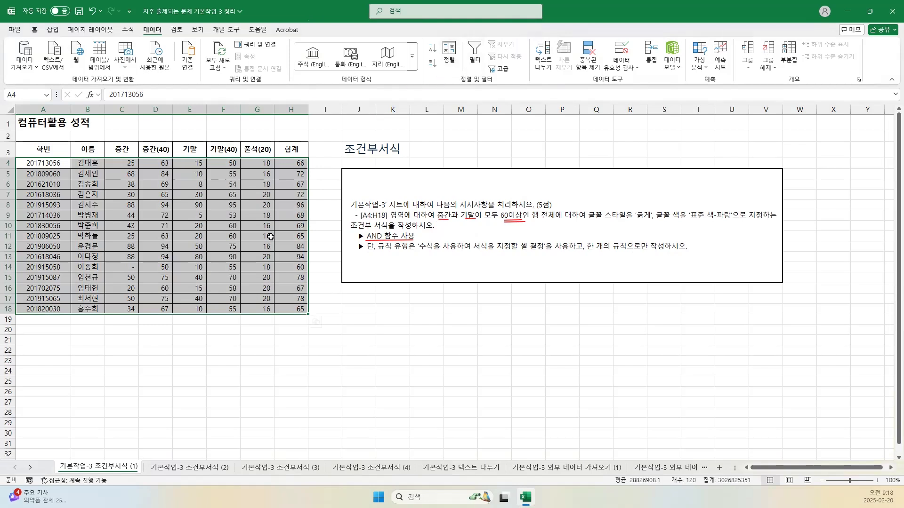
- Start a new conditional formatting rule for A4:H18 with the type "수식을 사용하여 서식을 지정할 셀 결정"
{"action": "left_click", "coordinate": [34, 31]}
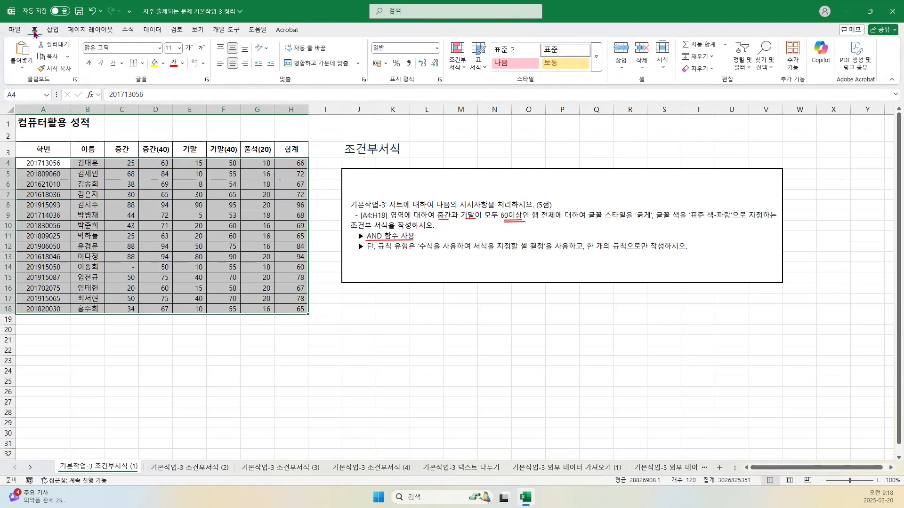
{"action": "left_click", "coordinate": [461, 70]}
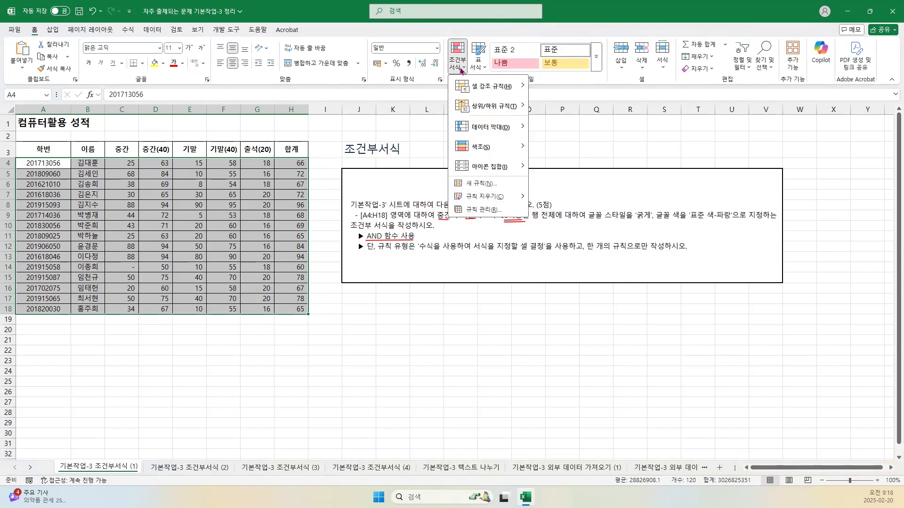
{"action": "left_click", "coordinate": [473, 184]}
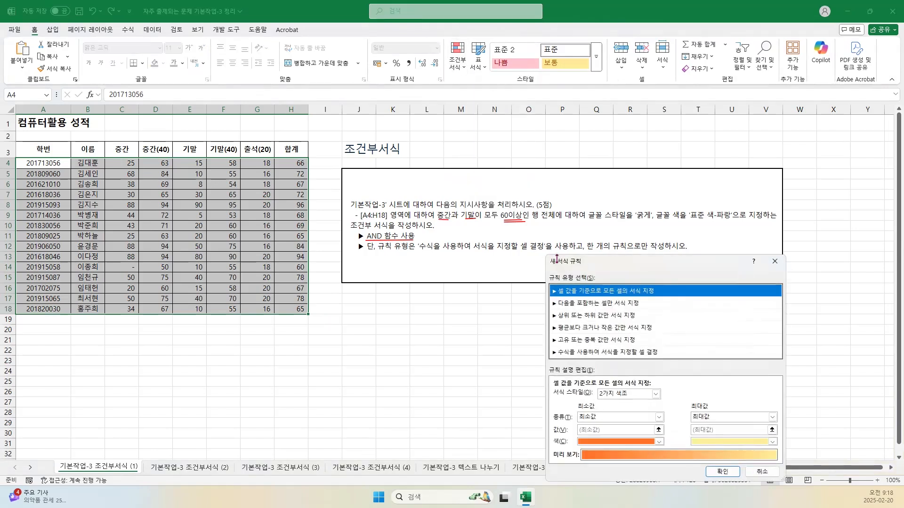
{"action": "left_click_drag", "start_coordinate": [574, 264], "coordinate": [376, 175]}
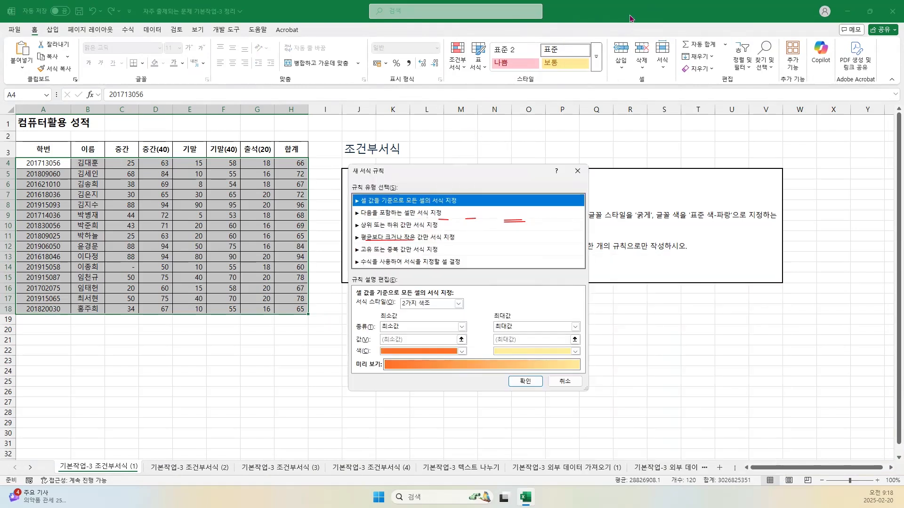
{"action": "left_click", "coordinate": [613, 45]}
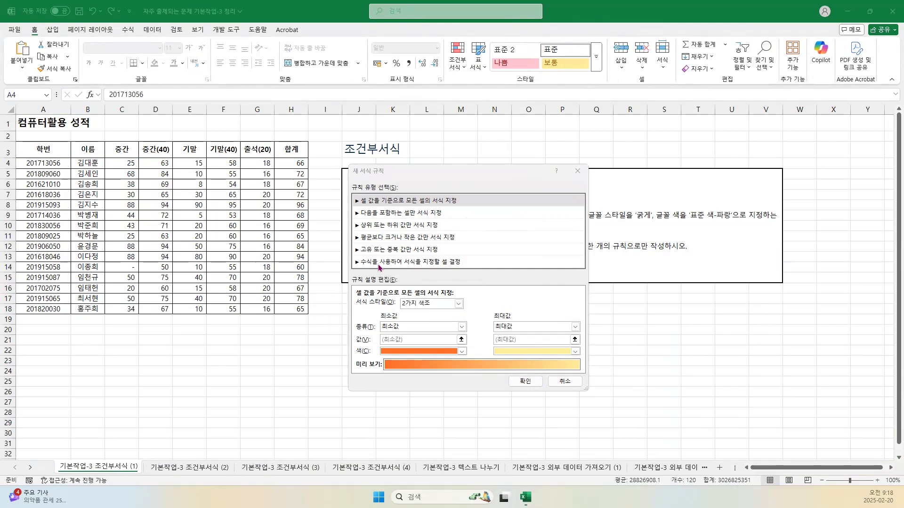
{"action": "left_click", "coordinate": [397, 263]}
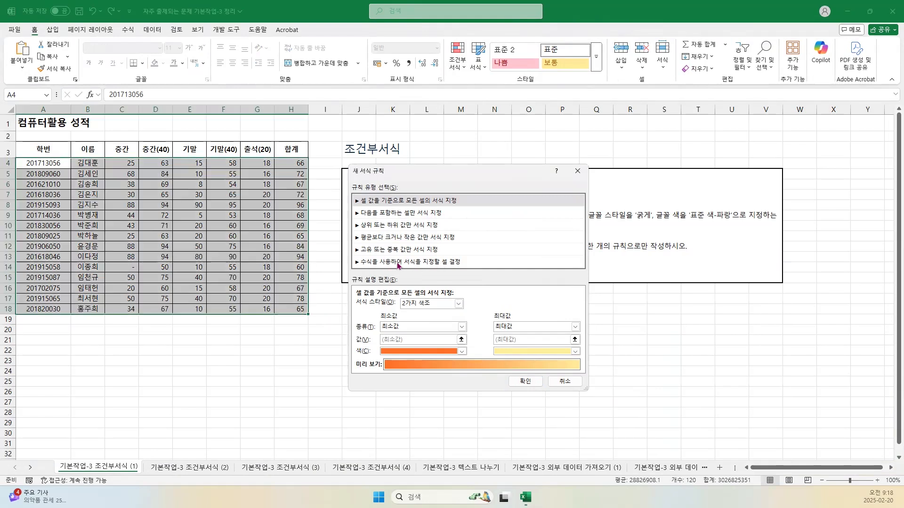
{"action": "left_click", "coordinate": [398, 262]}
{"action": "left_click", "coordinate": [368, 306]}
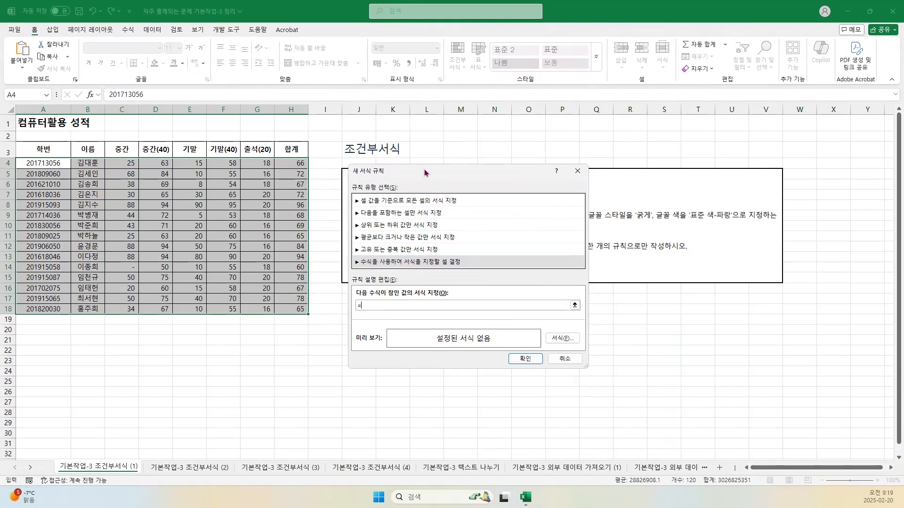
- Enter the rule formula =AND($C4>=60,$E4>=60) so both the midterm and final scores must be at least 60
{"action": "left_click_drag", "start_coordinate": [425, 168], "coordinate": [413, 262]}
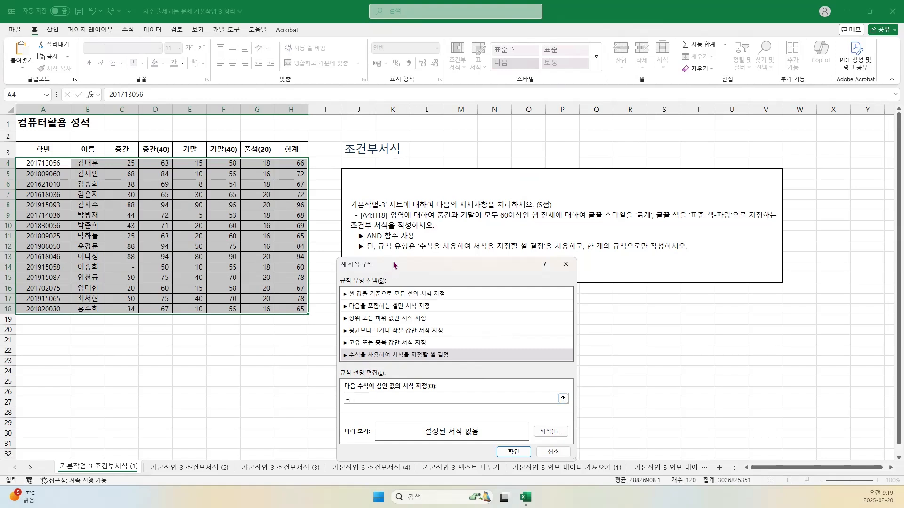
{"action": "left_click_drag", "start_coordinate": [394, 264], "coordinate": [509, 230]}
{"action": "type", "text": "ㅁ"}
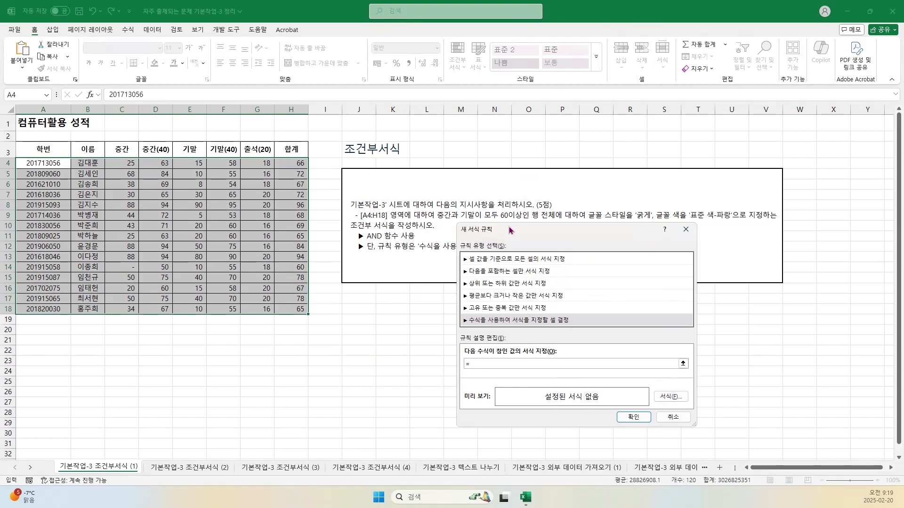
{"action": "type", "text": "("}
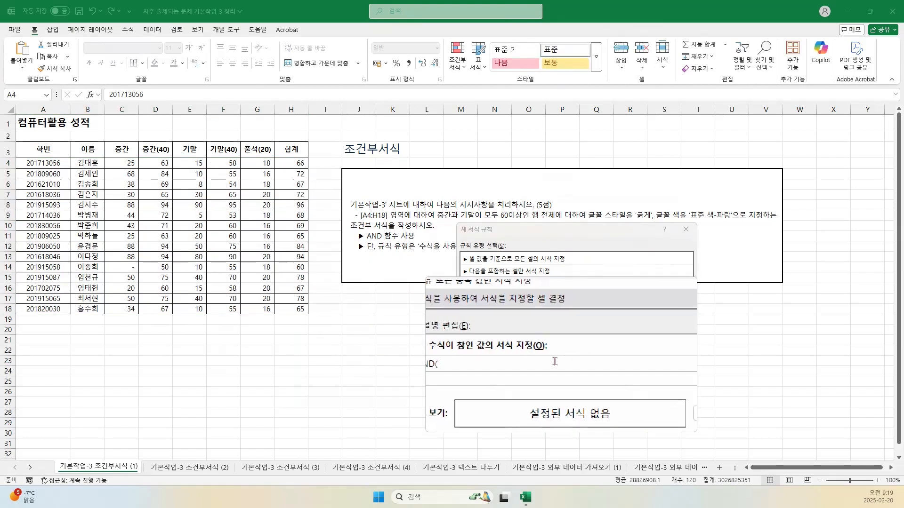
{"action": "left_click", "coordinate": [543, 361]}
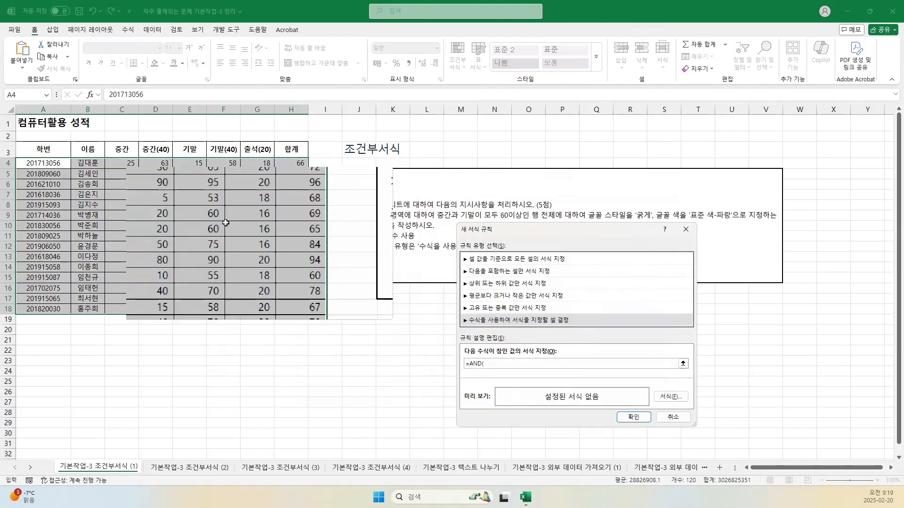
{"action": "left_click", "coordinate": [130, 162]}
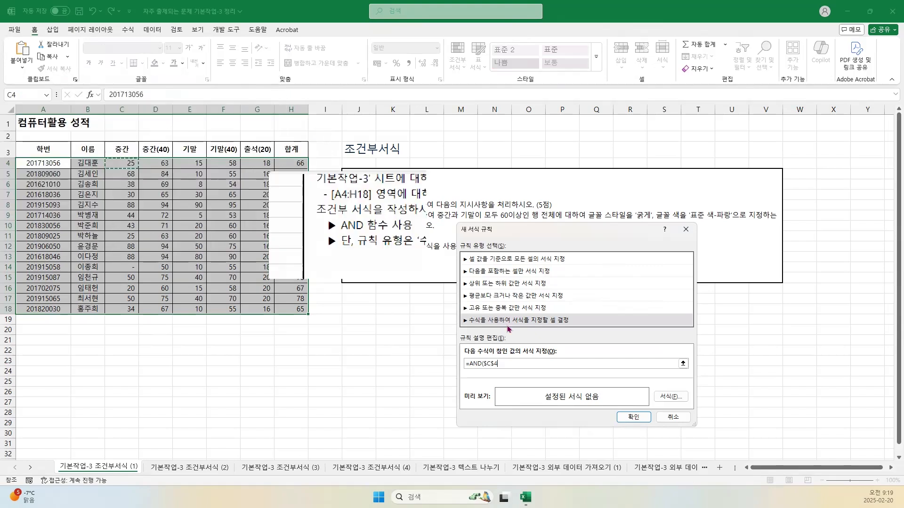
{"action": "left_click", "coordinate": [495, 364]}
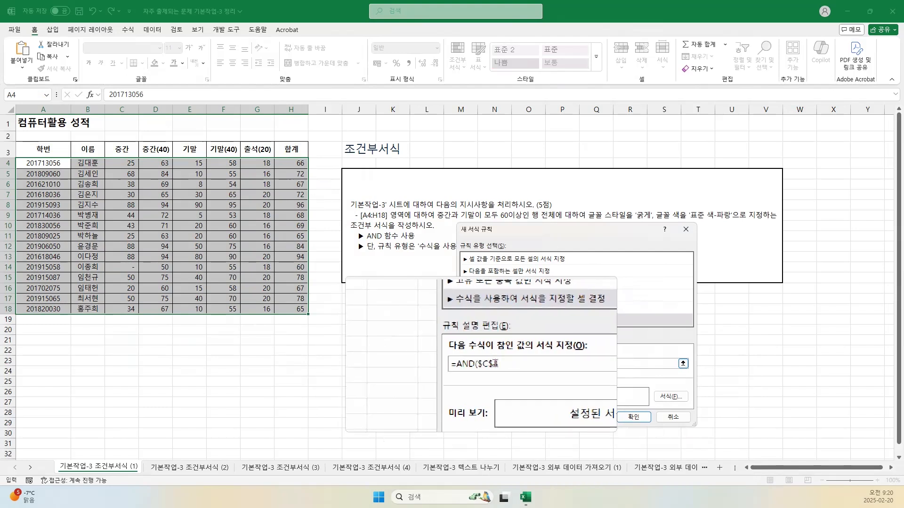
{"action": "key", "text": "BackSpace"}
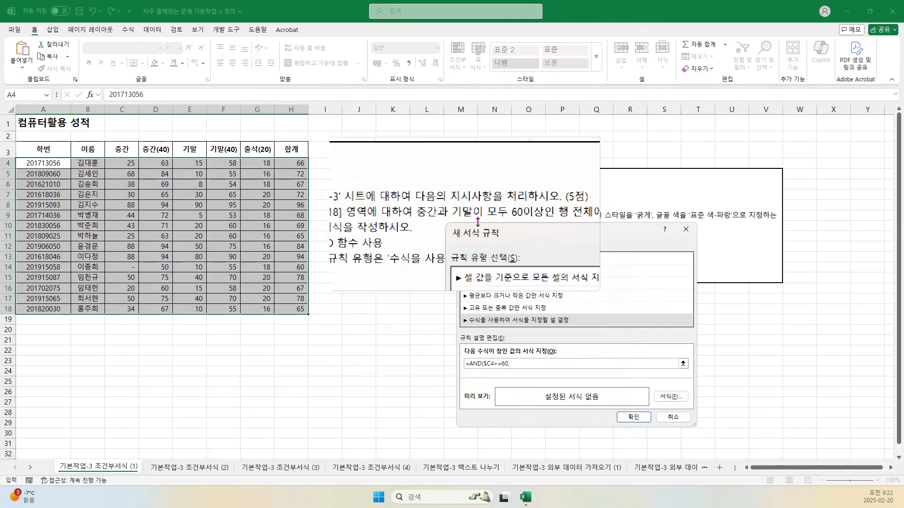
{"action": "left_click", "coordinate": [196, 163]}
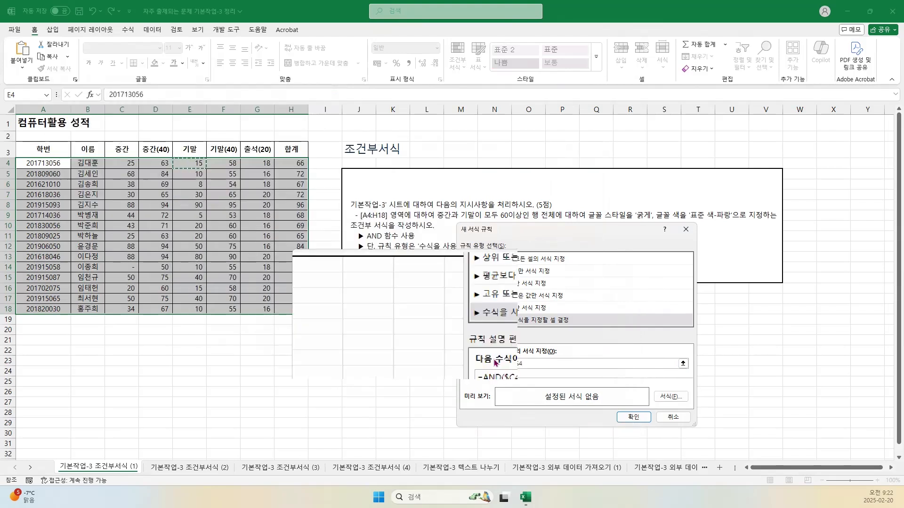
{"action": "left_click", "coordinate": [519, 364]}
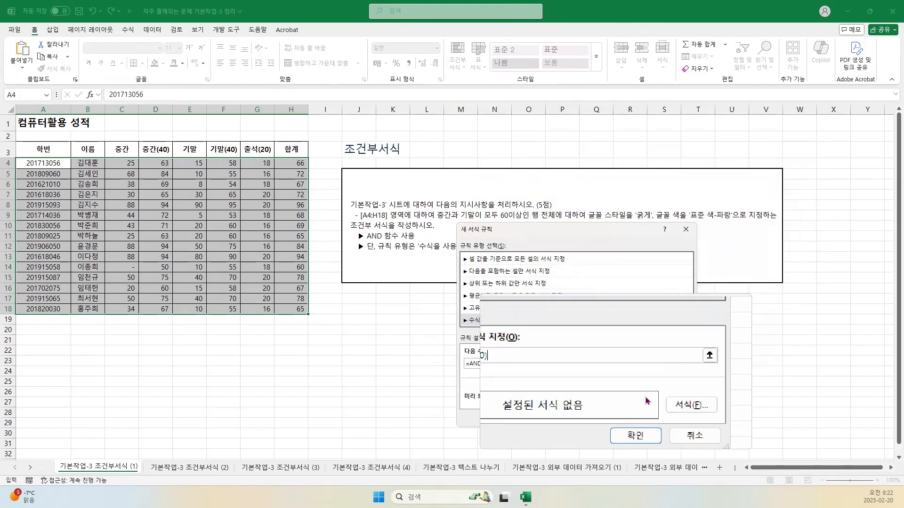
- Set the rule's font style to bold (굵게) and its font colour to standard blue, and apply the rule
{"action": "left_click", "coordinate": [666, 399]}
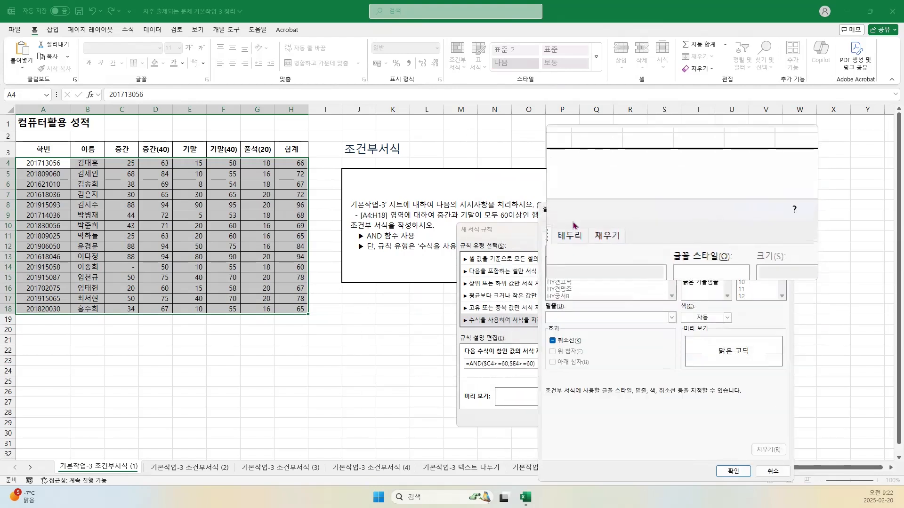
{"action": "left_click_drag", "start_coordinate": [574, 225], "coordinate": [345, 202]}
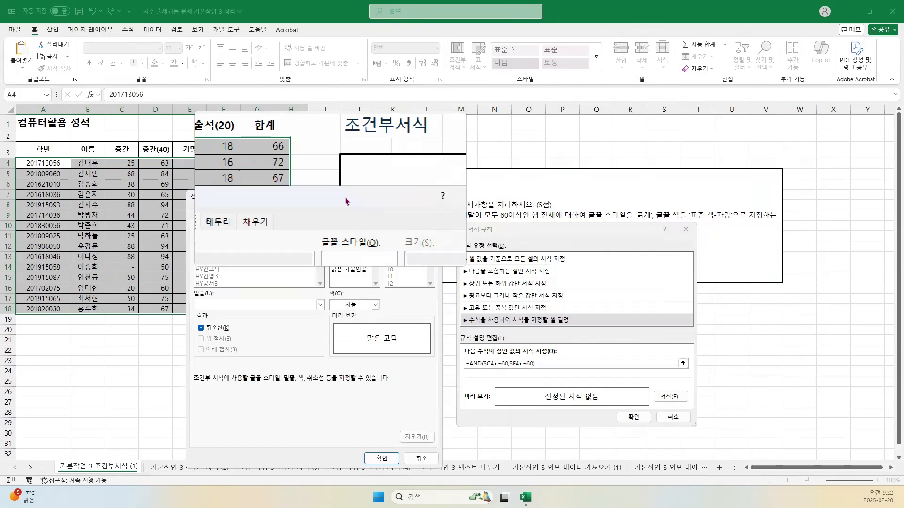
{"action": "key", "text": "super+Escape"}
{"action": "left_click", "coordinate": [343, 262]}
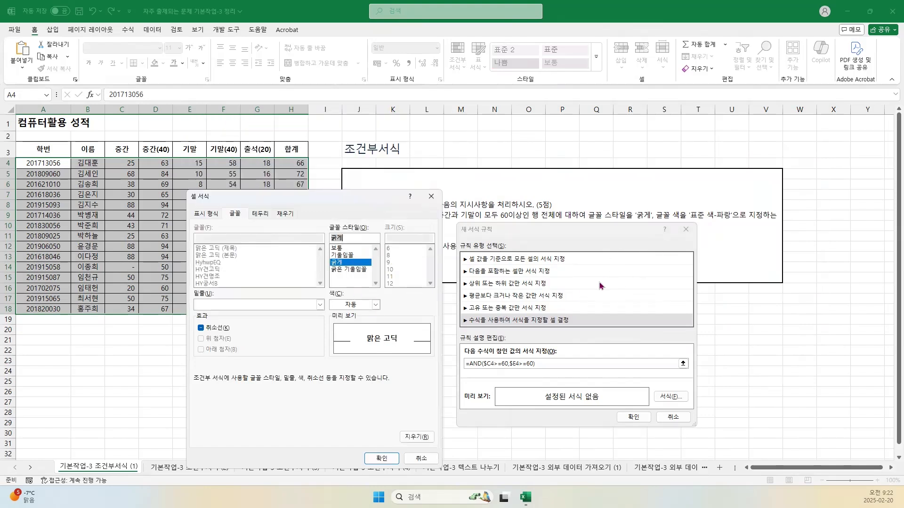
{"action": "left_click", "coordinate": [376, 305]}
{"action": "left_click", "coordinate": [428, 442]}
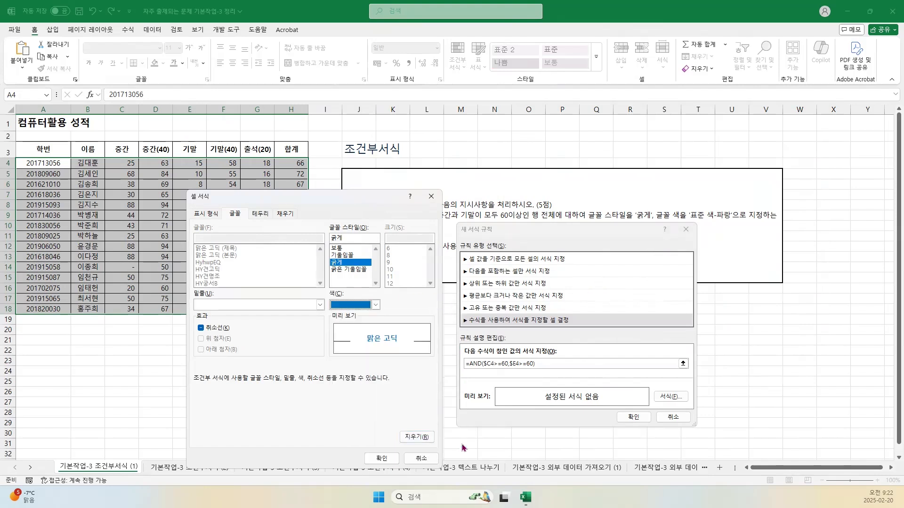
{"action": "left_click", "coordinate": [381, 458]}
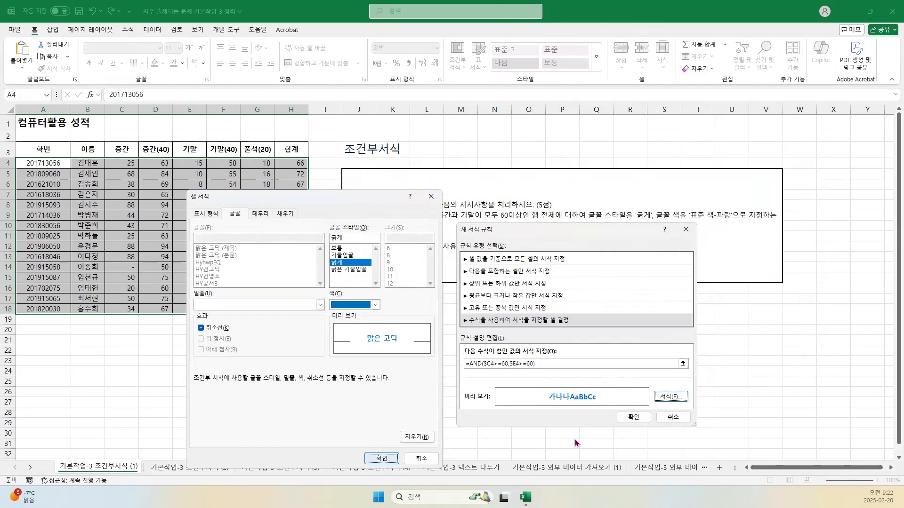
{"action": "left_click", "coordinate": [633, 418]}
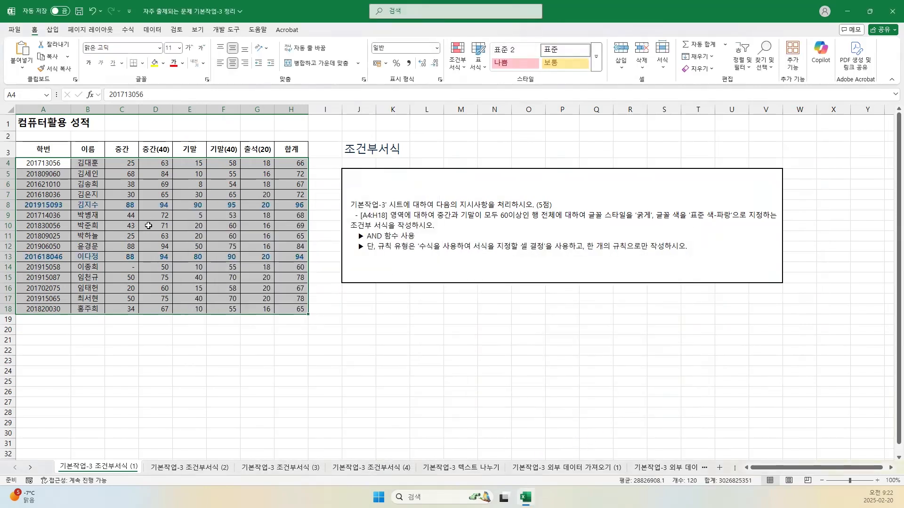
- Check the midterm and final scores in rows 8, 13 and 12 against the rule's condition
{"action": "left_click", "coordinate": [121, 206]}
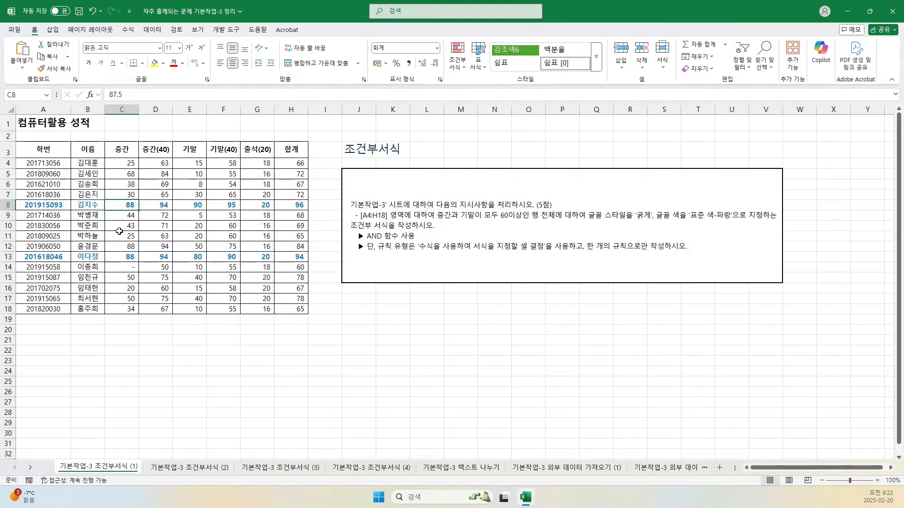
{"action": "left_click", "coordinate": [123, 254]}
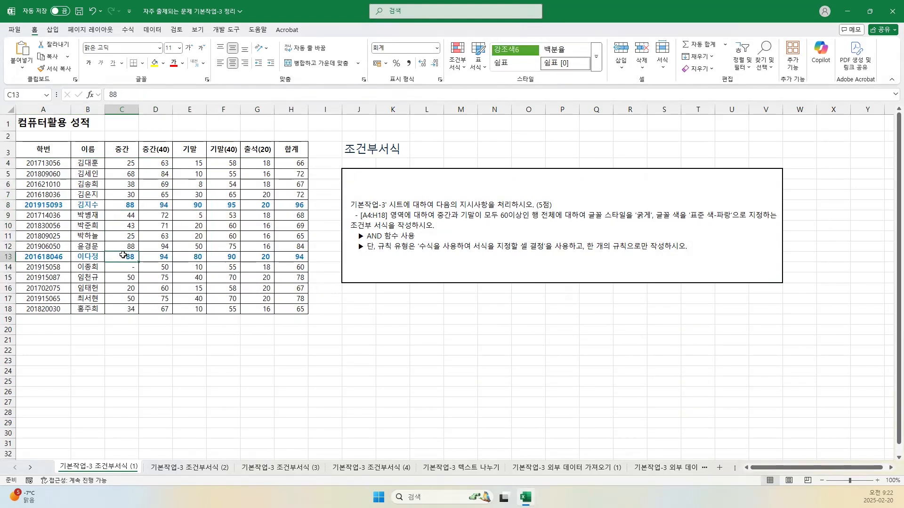
{"action": "left_click", "coordinate": [196, 205]}
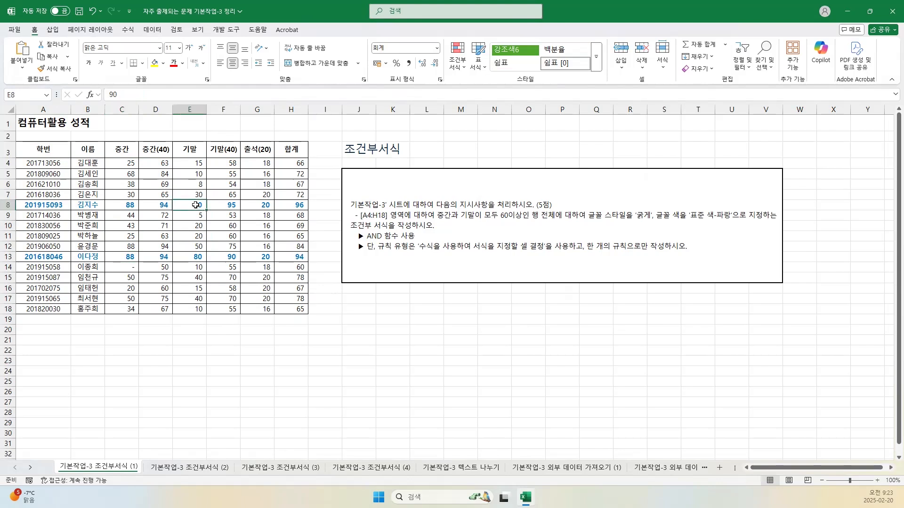
{"action": "left_click", "coordinate": [195, 255]}
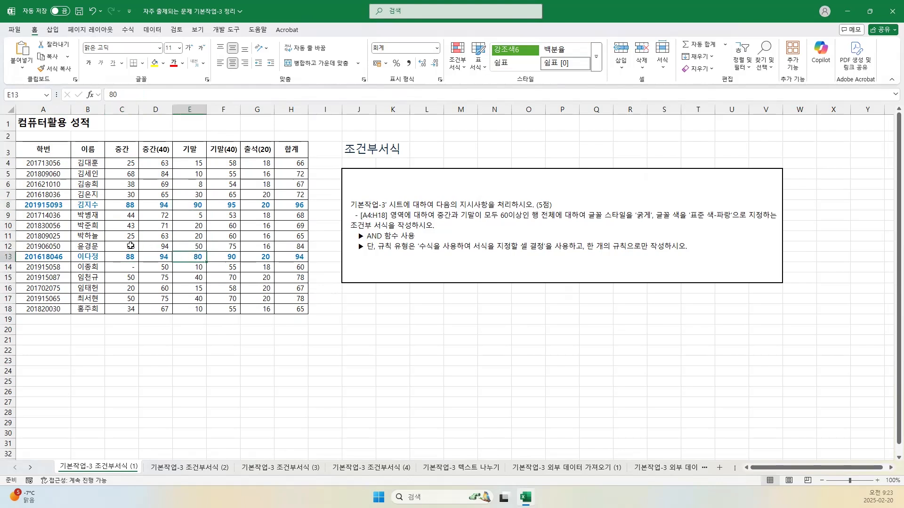
{"action": "left_click", "coordinate": [130, 246]}
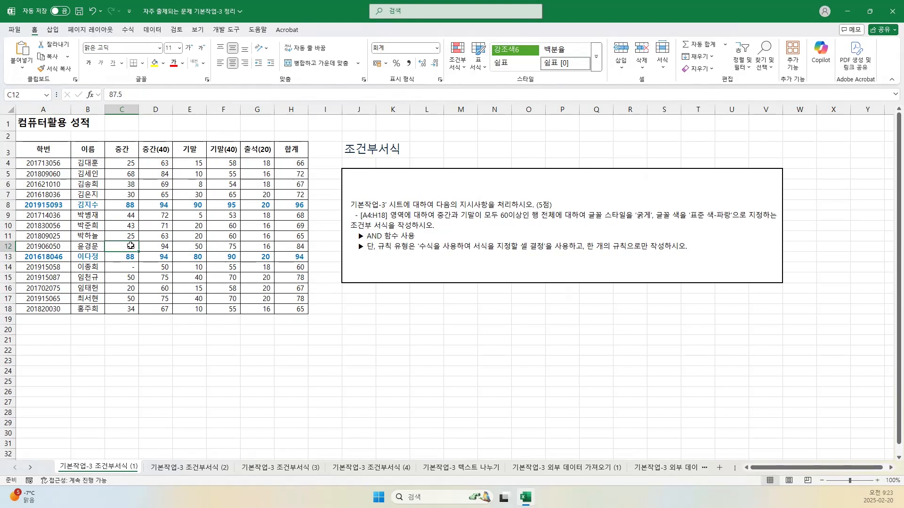
{"action": "left_click", "coordinate": [194, 247]}
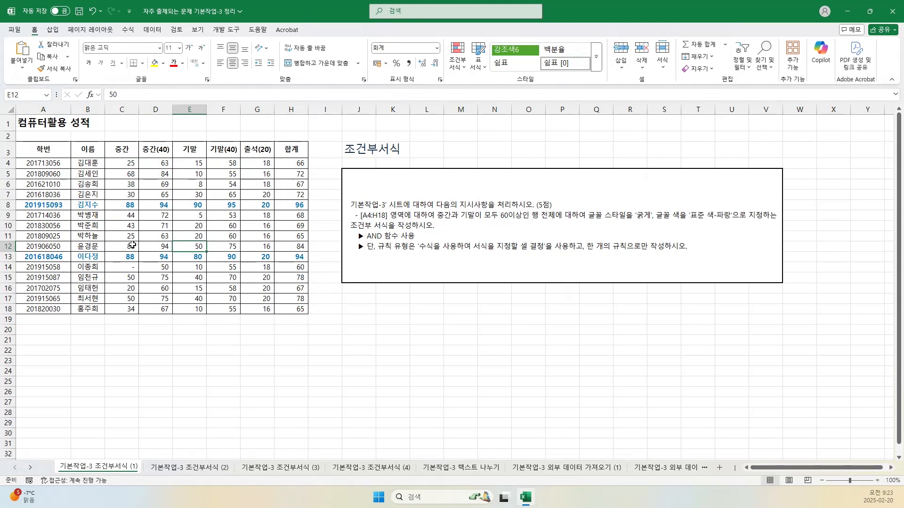
- On the sheet "기본작업-3 조건부서식 (2)", add AVERAGE after OR in the instructions so the line reads "OR, AVERAGE 함수 사용"
{"action": "left_click", "coordinate": [210, 466]}
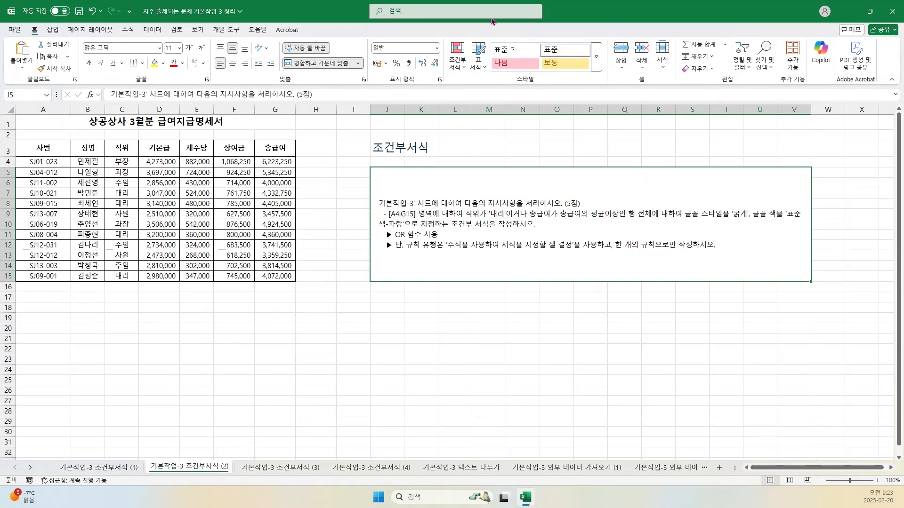
{"action": "key", "text": "ctrl+2"}
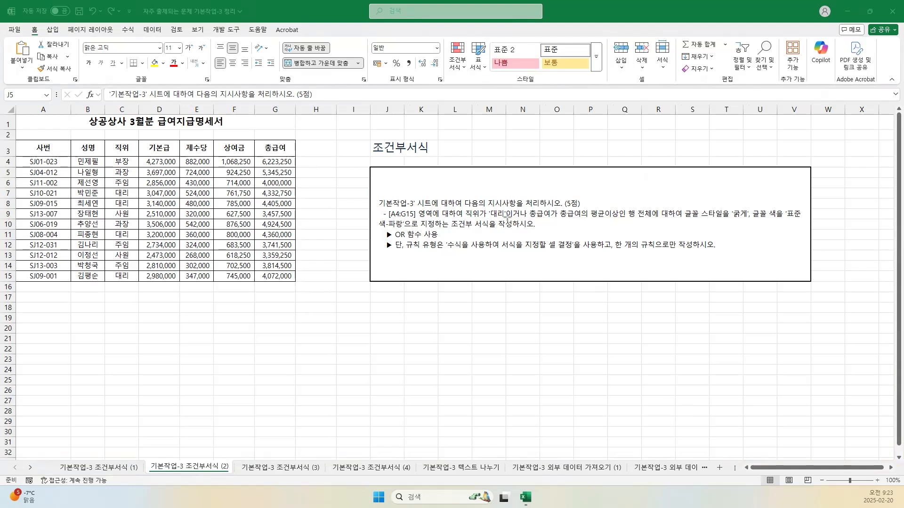
{"action": "left_click_drag", "start_coordinate": [507, 218], "coordinate": [524, 219]}
{"action": "left_click_drag", "start_coordinate": [592, 219], "coordinate": [609, 220]}
{"action": "left_click", "coordinate": [405, 235]}
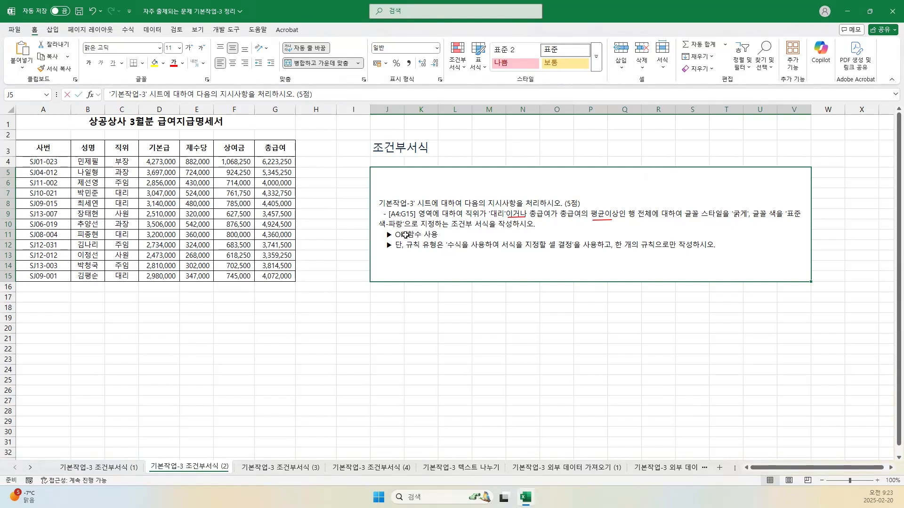
{"action": "double_click", "coordinate": [405, 235]}
{"action": "type", "text": ","}
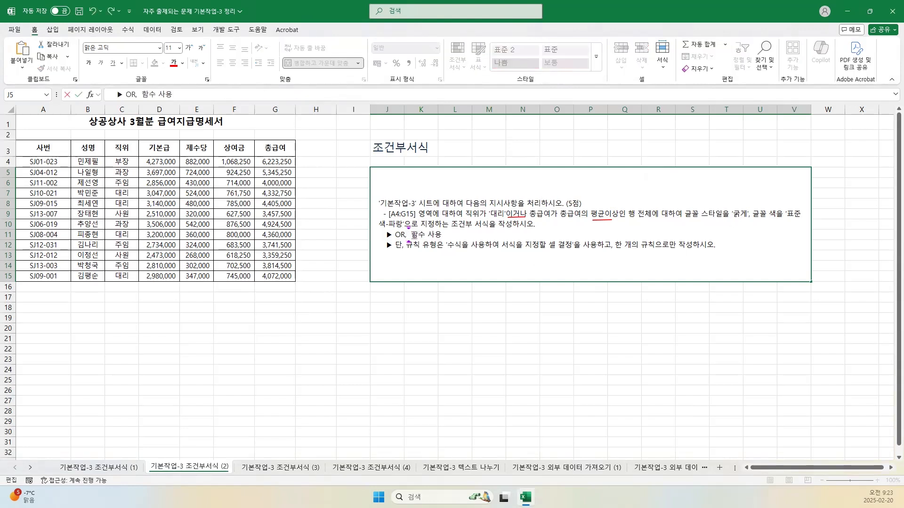
{"action": "type", "text": " AVERAGE"}
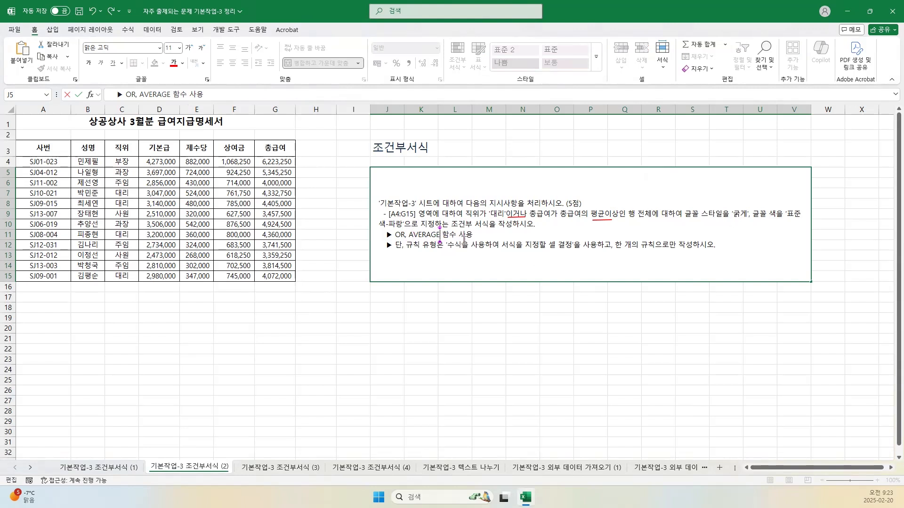
- Select the payroll data A4:G15 and create a new conditional formatting rule that uses a formula to determine the cells
{"action": "left_click", "coordinate": [471, 235]}
{"action": "left_click", "coordinate": [338, 205]}
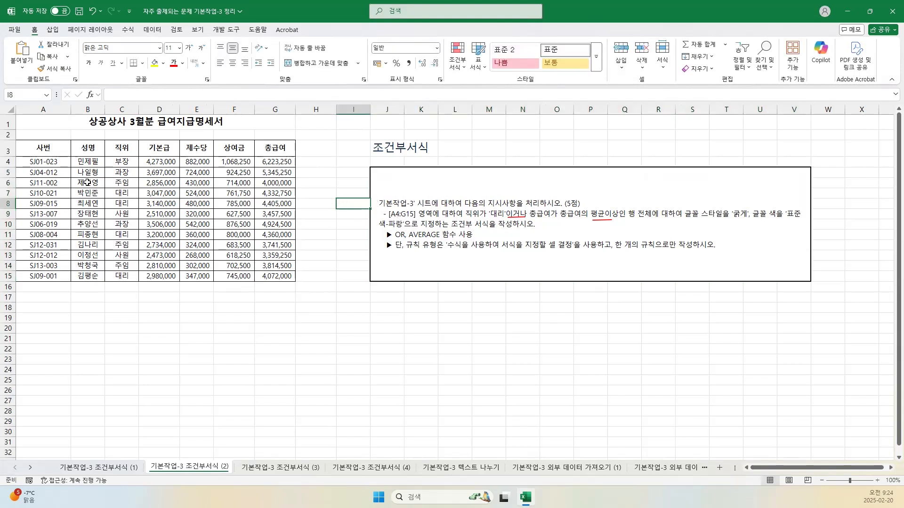
{"action": "left_click", "coordinate": [44, 162]}
{"action": "left_click_drag", "start_coordinate": [44, 162], "coordinate": [269, 270]}
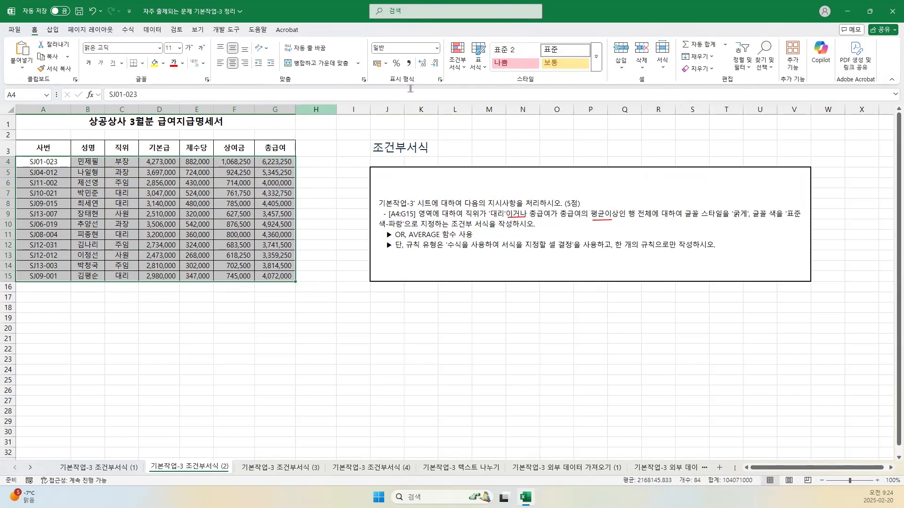
{"action": "left_click", "coordinate": [458, 71]}
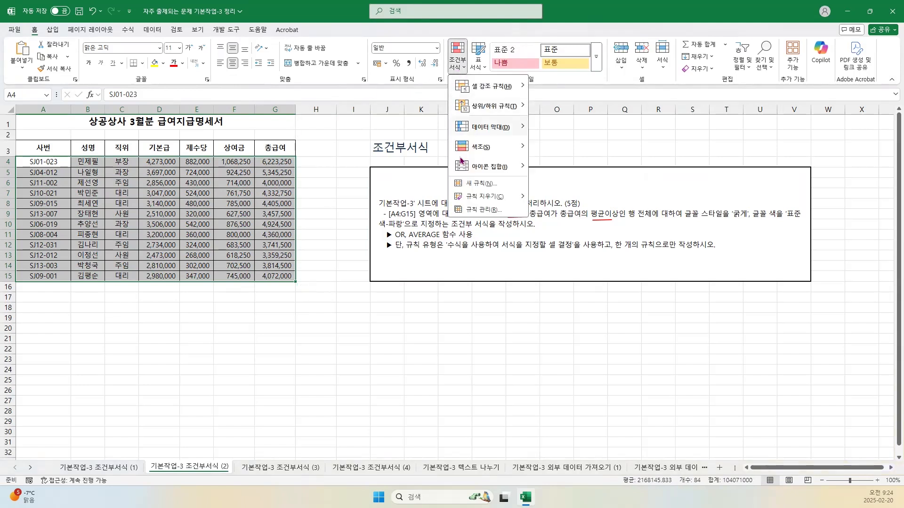
{"action": "left_click", "coordinate": [471, 184]}
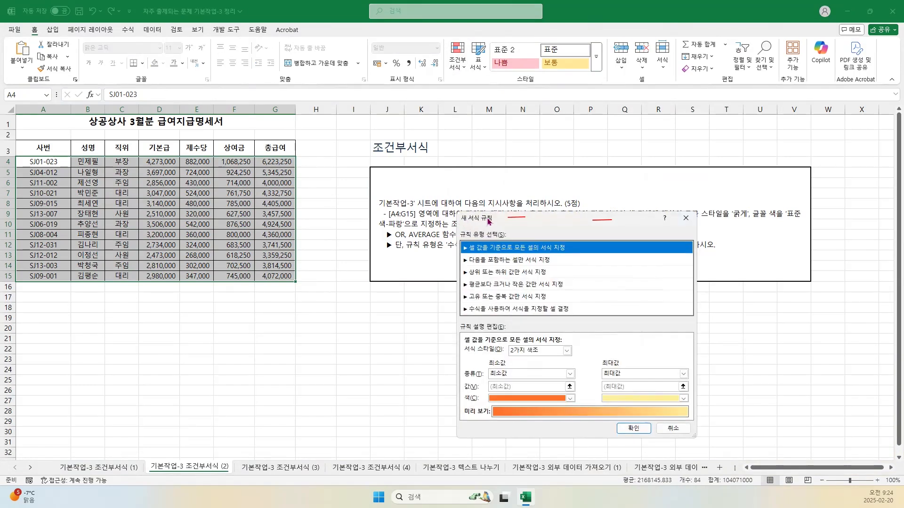
{"action": "left_click_drag", "start_coordinate": [488, 220], "coordinate": [548, 184]}
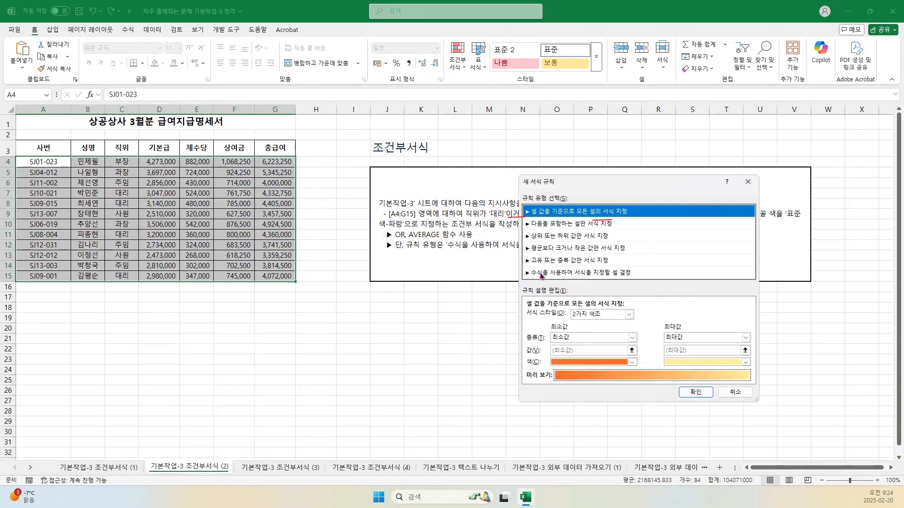
{"action": "left_click", "coordinate": [541, 274]}
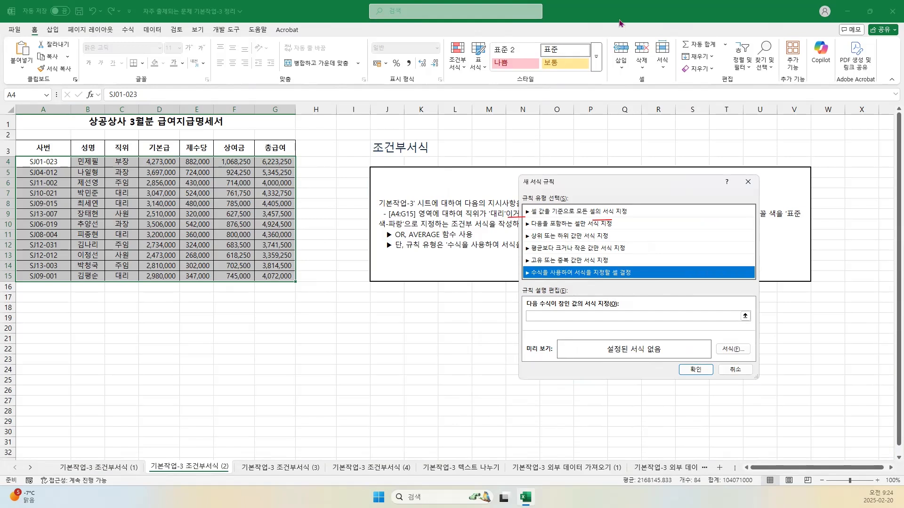
{"action": "left_click", "coordinate": [605, 47]}
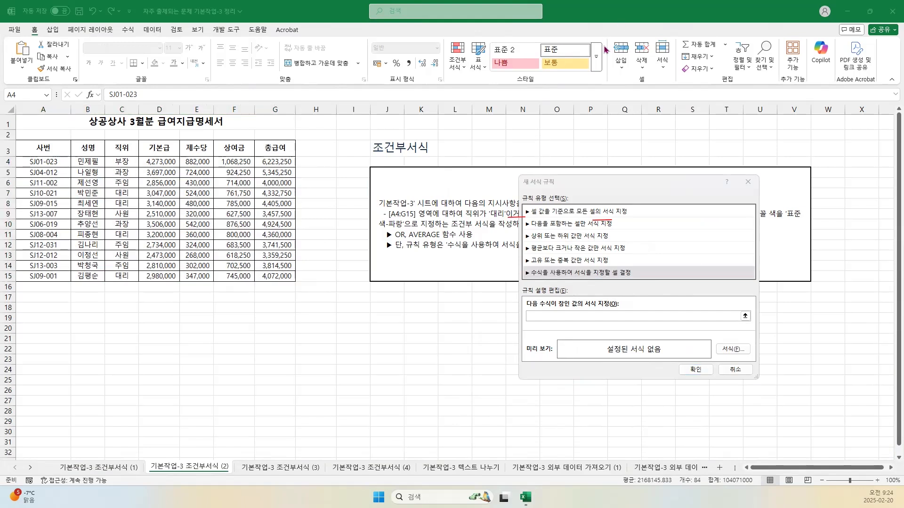
{"action": "left_click", "coordinate": [573, 188]}
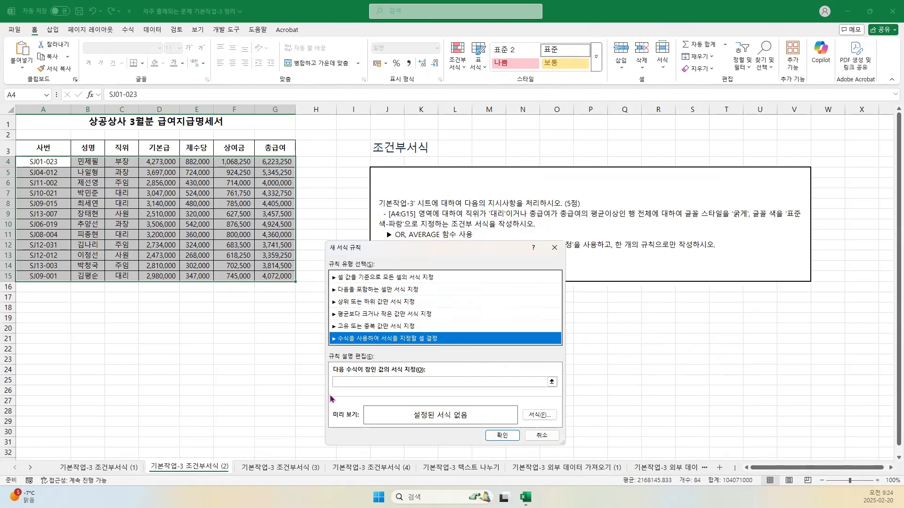
- Begin the rule formula with =OR( $C4="대리", locking only the column so the position of each row is tested
{"action": "left_click", "coordinate": [352, 381]}
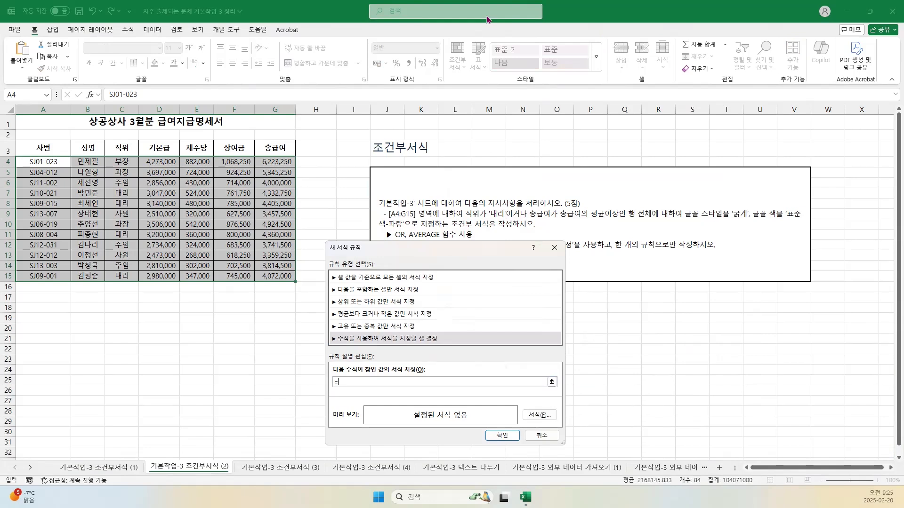
{"action": "key", "text": "ctrl+2"}
{"action": "left_click_drag", "start_coordinate": [465, 218], "coordinate": [616, 217]}
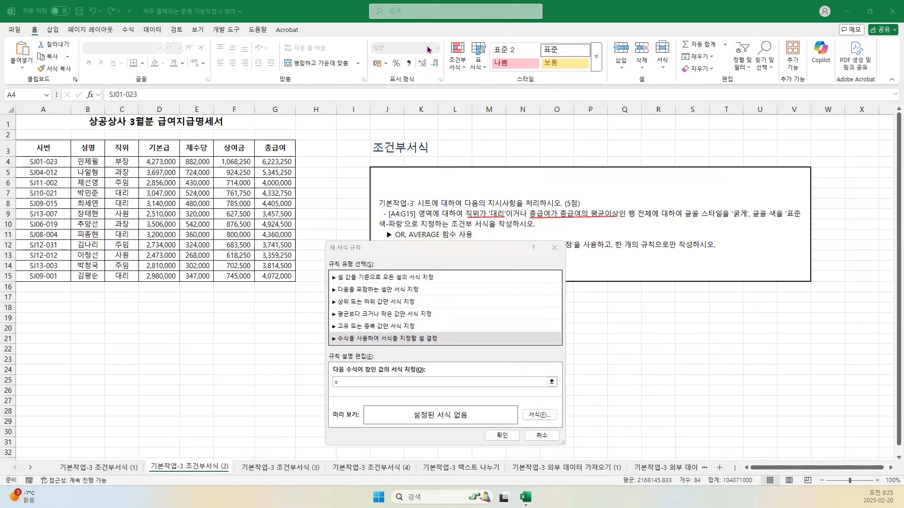
{"action": "left_click", "coordinate": [348, 381]}
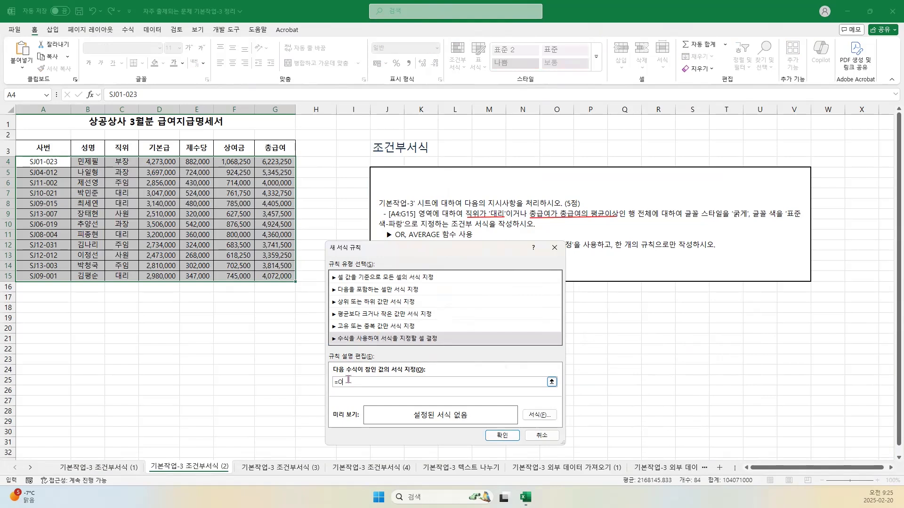
{"action": "type", "text": "OR("}
{"action": "left_click", "coordinate": [124, 161]}
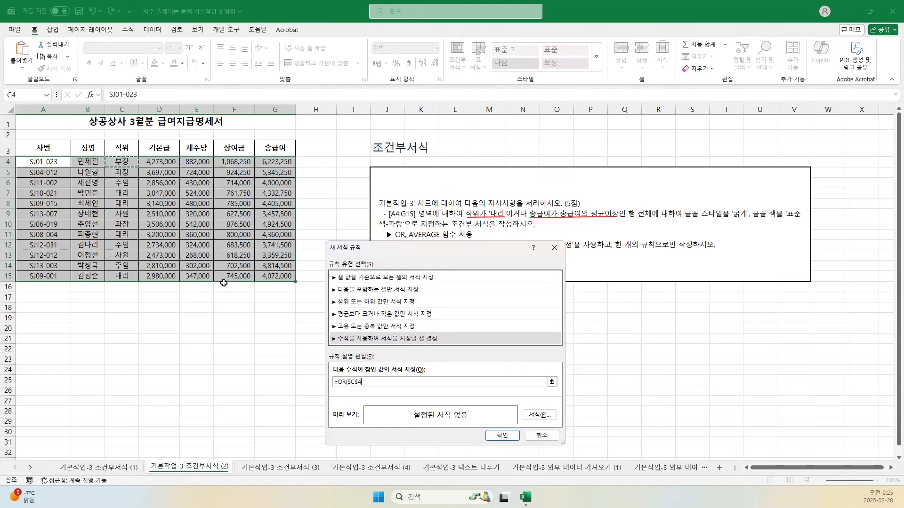
{"action": "left_click", "coordinate": [379, 382]}
{"action": "type", "text": "=\"대리\""}
{"action": "left_click", "coordinate": [348, 382]}
- Add the second condition $G4>=AVERAGE($G$4:$G$15) to the rule formula, comparing each row's total pay with the average
{"action": "left_click", "coordinate": [285, 161]}
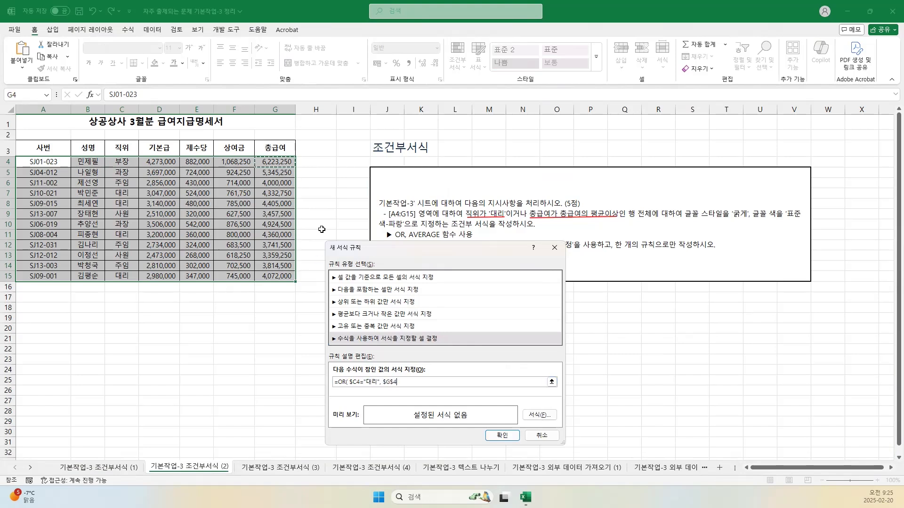
{"action": "left_click", "coordinate": [403, 380]}
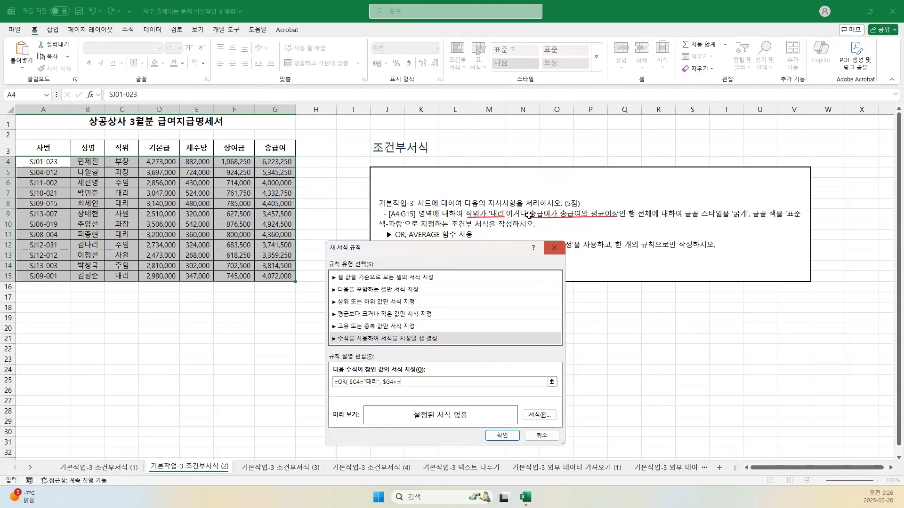
{"action": "type", "text": "ㅁㅍ"}
{"action": "key", "text": "BackSpace"}
{"action": "key", "text": "BackSpace"}
{"action": "key", "text": "Hangul"}
{"action": "type", "text": "AVERAG"}
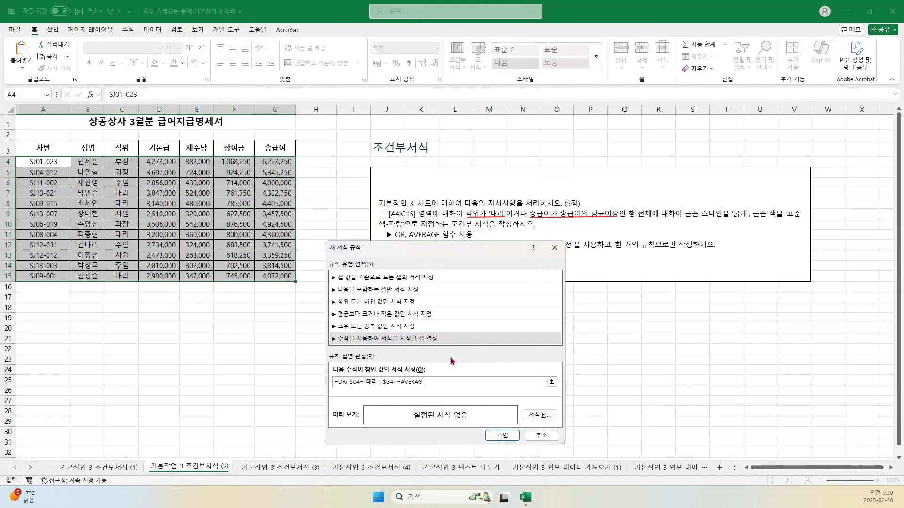
{"action": "type", "text": "E("}
{"action": "left_click", "coordinate": [277, 162]}
{"action": "left_click_drag", "start_coordinate": [277, 162], "coordinate": [273, 275]}
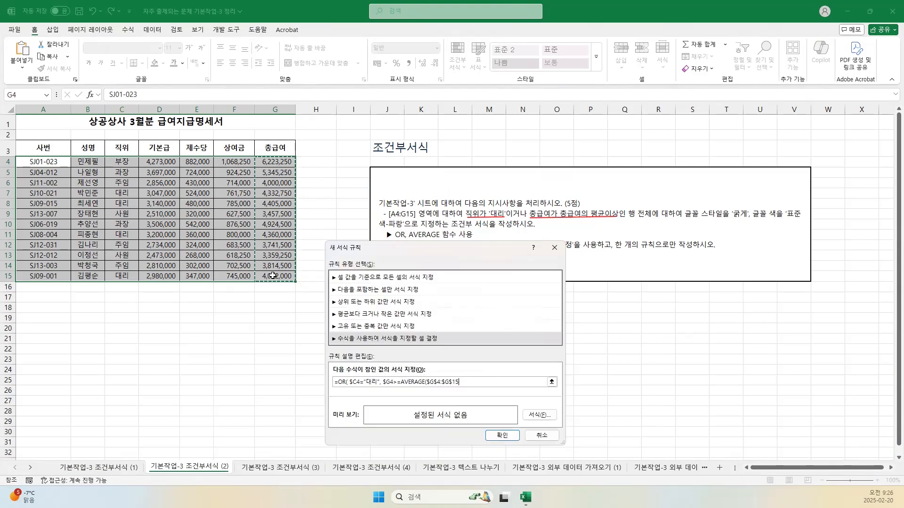
{"action": "type", "text": ")"}
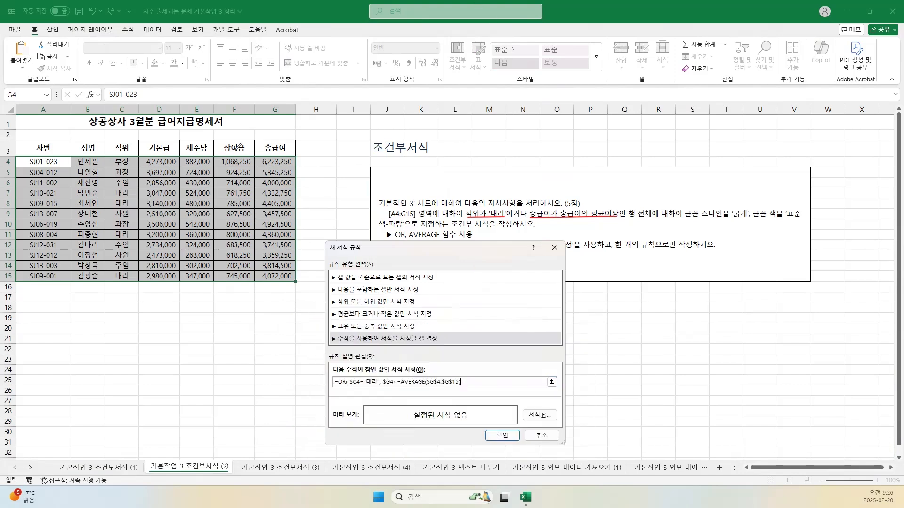
{"action": "mouse_move", "coordinate": [276, 166]}
{"action": "left_mouse_down"}
{"action": "mouse_move", "coordinate": [272, 156]}
{"action": "mouse_move", "coordinate": [312, 217]}
{"action": "mouse_move", "coordinate": [293, 272]}
{"action": "left_mouse_up"}
{"action": "mouse_move", "coordinate": [284, 171]}
{"action": "left_mouse_down"}
{"action": "mouse_move", "coordinate": [261, 173]}
{"action": "mouse_move", "coordinate": [323, 184]}
{"action": "mouse_move", "coordinate": [318, 244]}
{"action": "mouse_move", "coordinate": [296, 267]}
{"action": "left_mouse_up"}
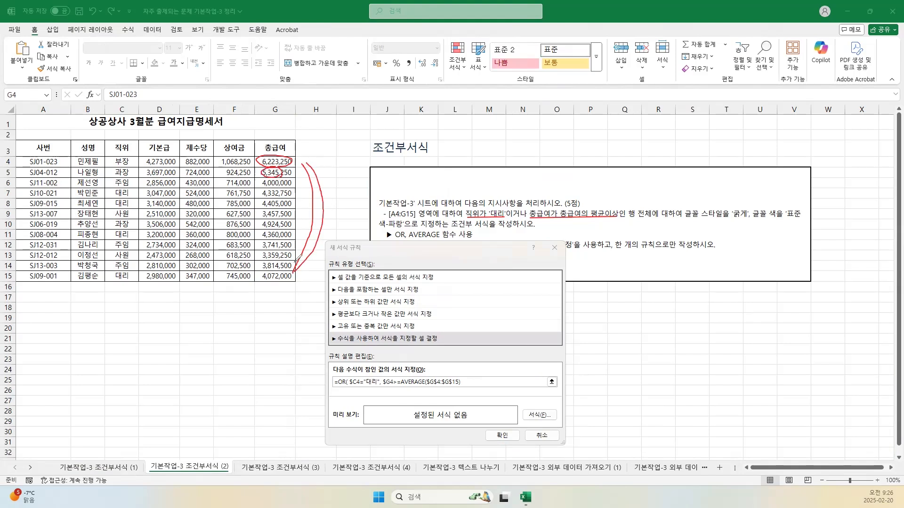
{"action": "mouse_move", "coordinate": [300, 158]}
{"action": "left_mouse_down"}
{"action": "mouse_move", "coordinate": [321, 220]}
{"action": "mouse_move", "coordinate": [294, 269]}
{"action": "left_mouse_up"}
{"action": "left_click_drag", "start_coordinate": [403, 388], "coordinate": [459, 386]}
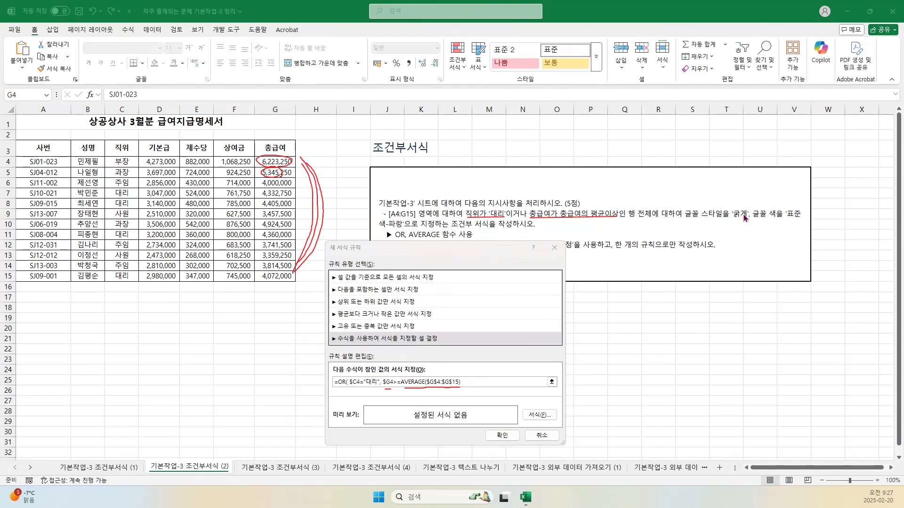
- Set the rule's font style to bold (굵게) and its font colour to standard blue, and try to apply the rule
{"action": "left_click", "coordinate": [539, 415]}
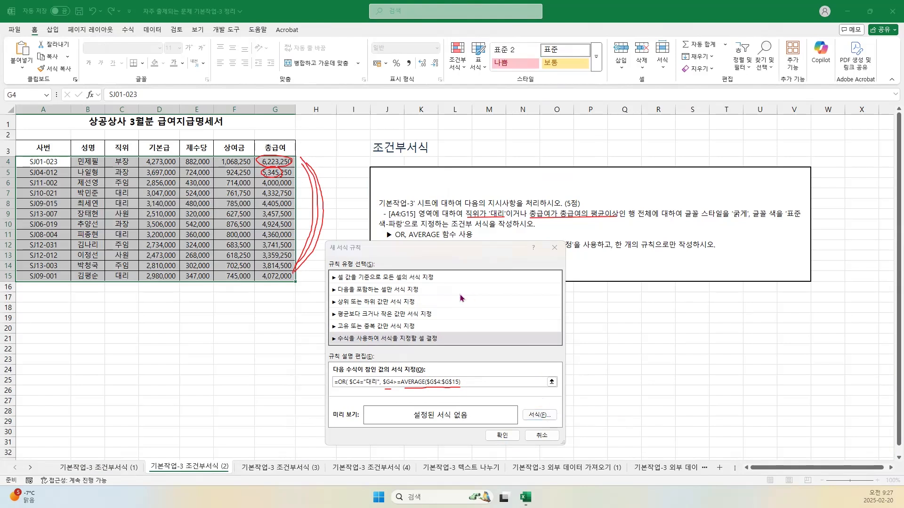
{"action": "left_click", "coordinate": [603, 237]}
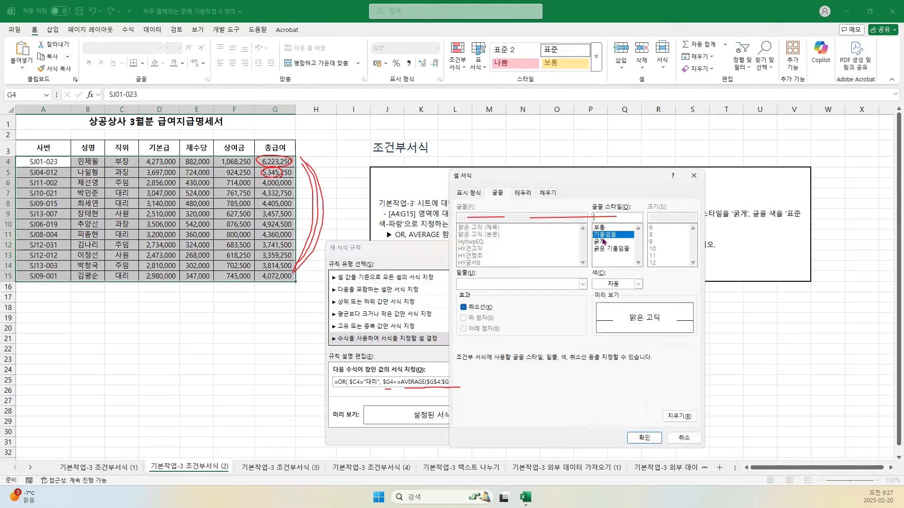
{"action": "left_click", "coordinate": [600, 242]}
{"action": "left_click", "coordinate": [607, 284]}
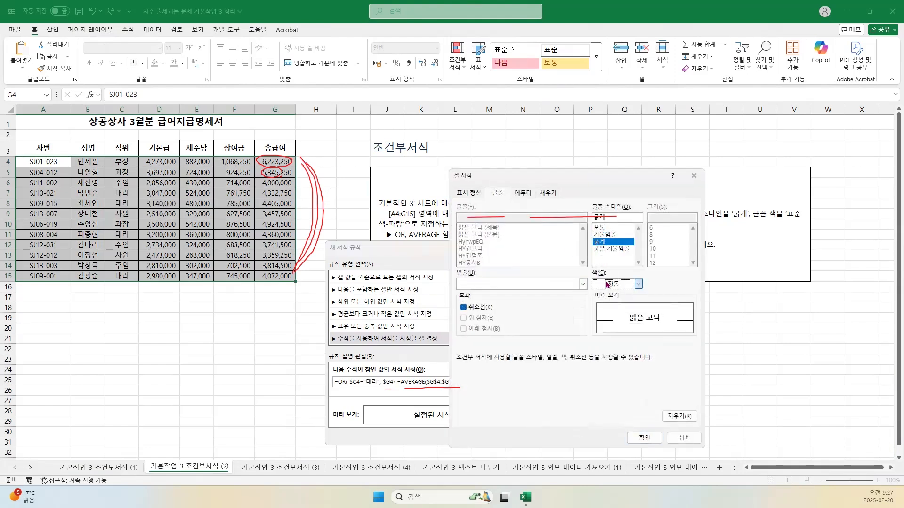
{"action": "left_click", "coordinate": [678, 420]}
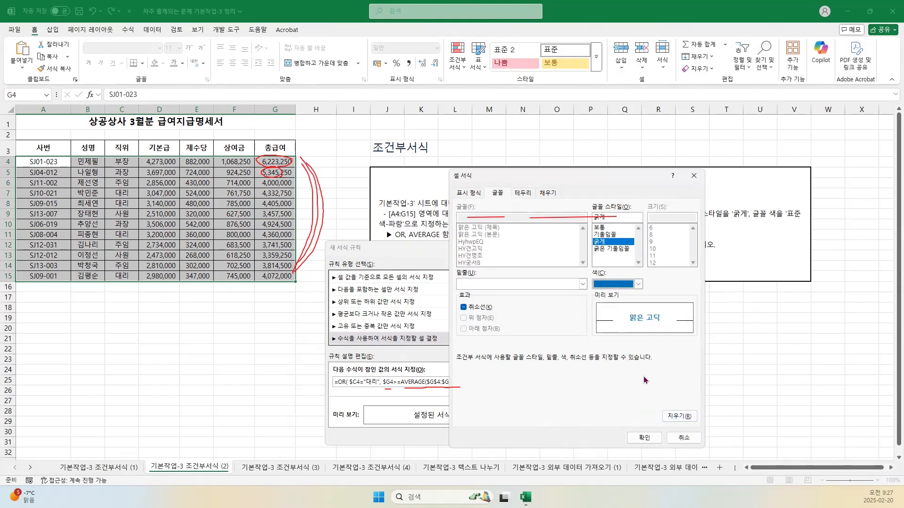
{"action": "left_click", "coordinate": [643, 438]}
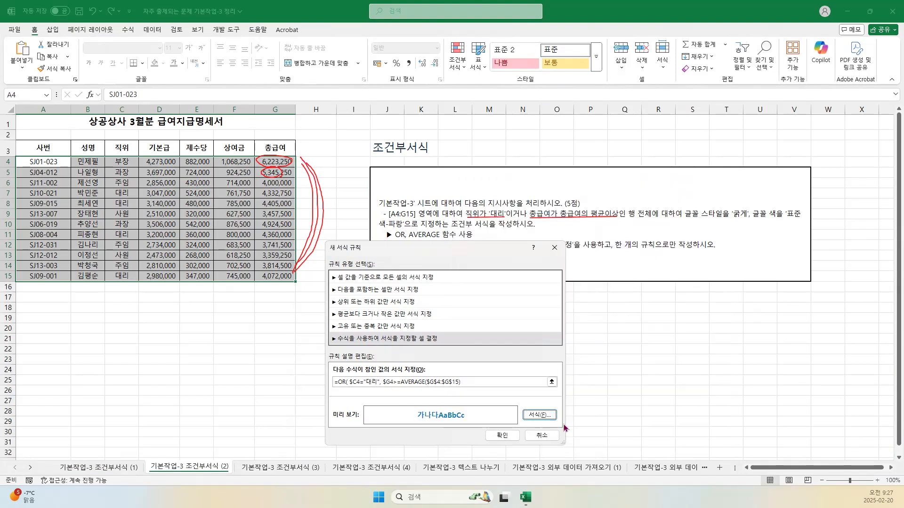
{"action": "left_click", "coordinate": [503, 436]}
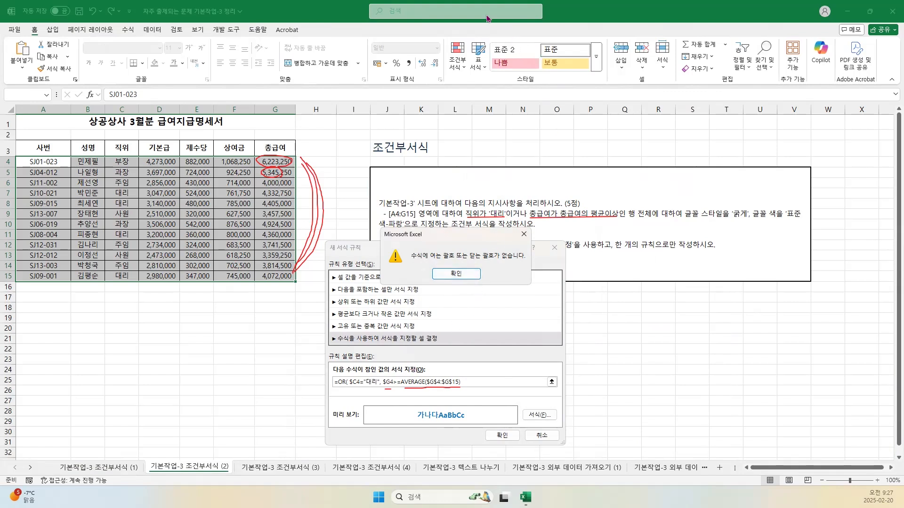
- Close the OR function's parenthesis so the formula reads =OR( $C4="대리", $G4>=AVERAGE($G$4:$G$15) ), and apply the rule
{"action": "left_click_drag", "start_coordinate": [346, 388], "coordinate": [351, 387]}
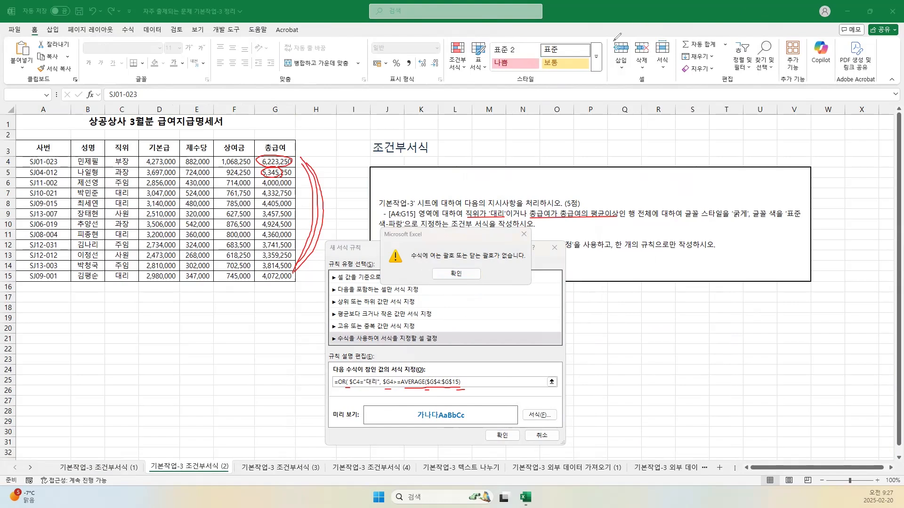
{"action": "key", "text": "Escape"}
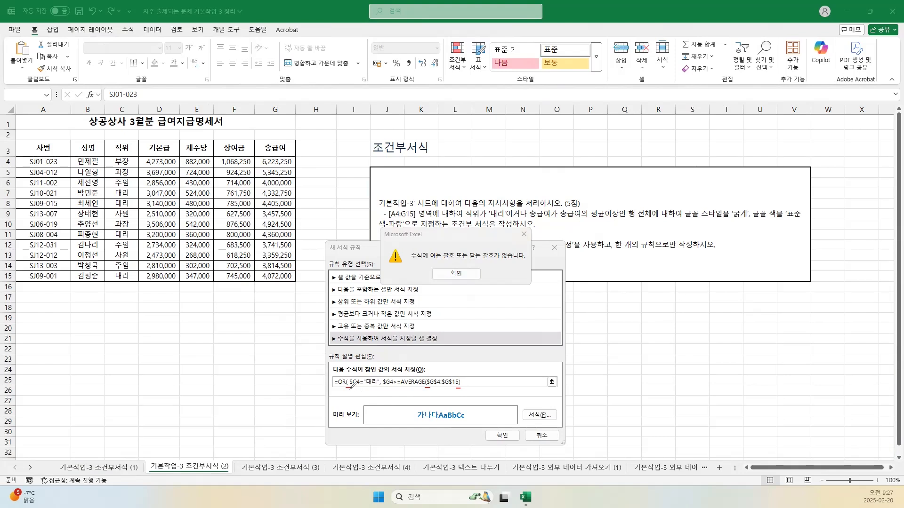
{"action": "left_click_drag", "start_coordinate": [348, 389], "coordinate": [473, 388]}
{"action": "left_click_drag", "start_coordinate": [412, 258], "coordinate": [511, 258]}
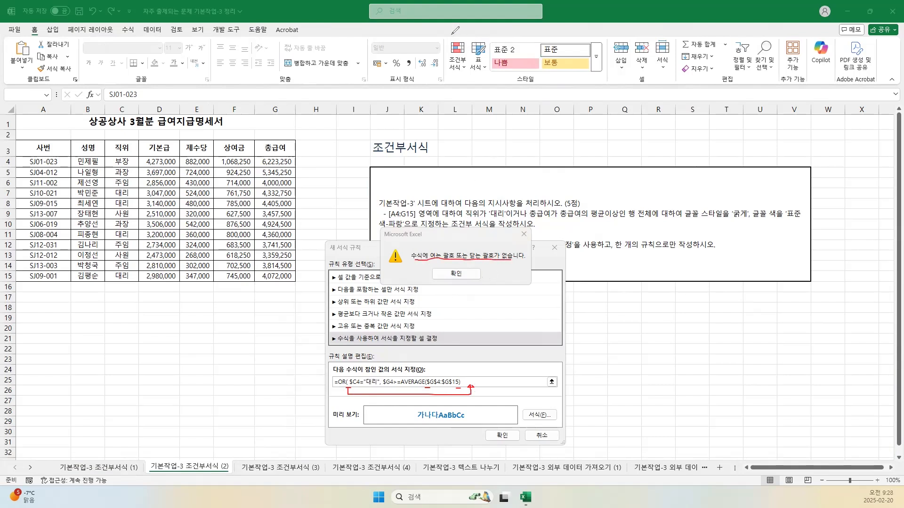
{"action": "left_click", "coordinate": [456, 274]}
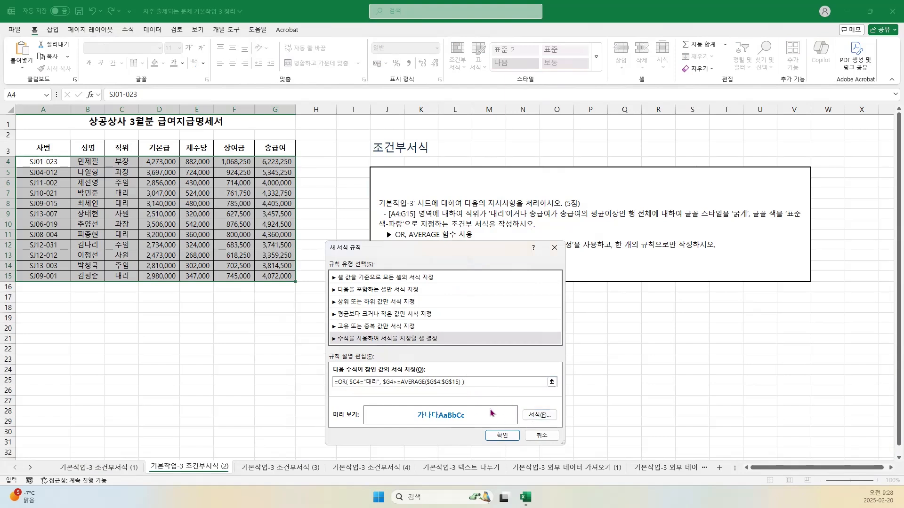
{"action": "left_click", "coordinate": [502, 436]}
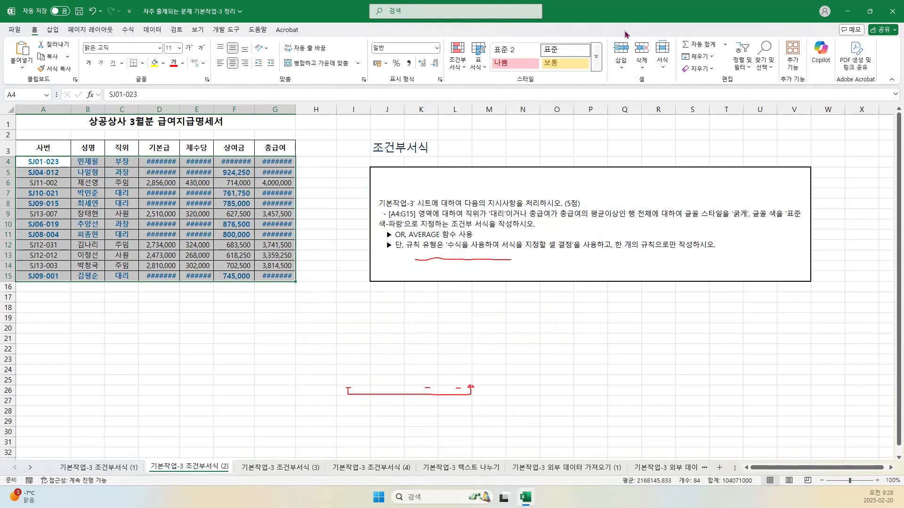
{"action": "key", "text": "Escape"}
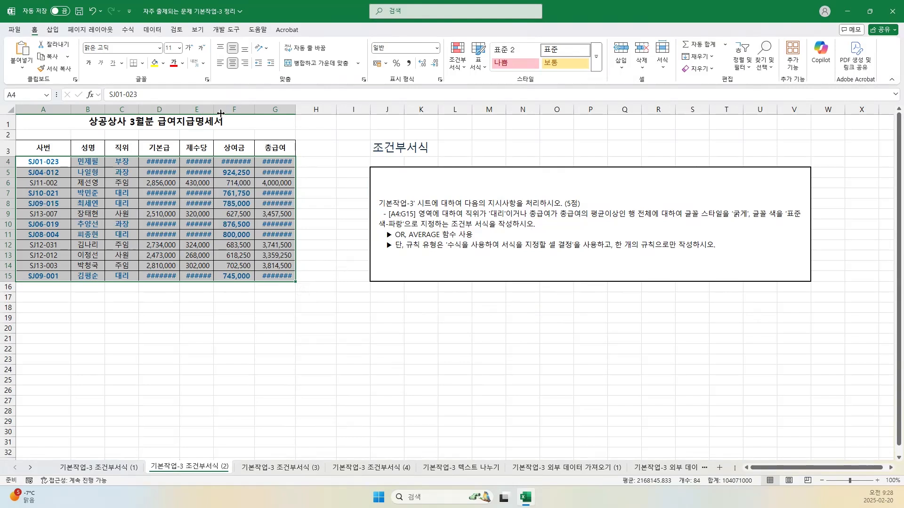
- Auto-fit the widths of columns D, E, F and G so that the bold amounts fit in their cells
{"action": "double_click", "coordinate": [179, 109]}
{"action": "double_click", "coordinate": [224, 111]}
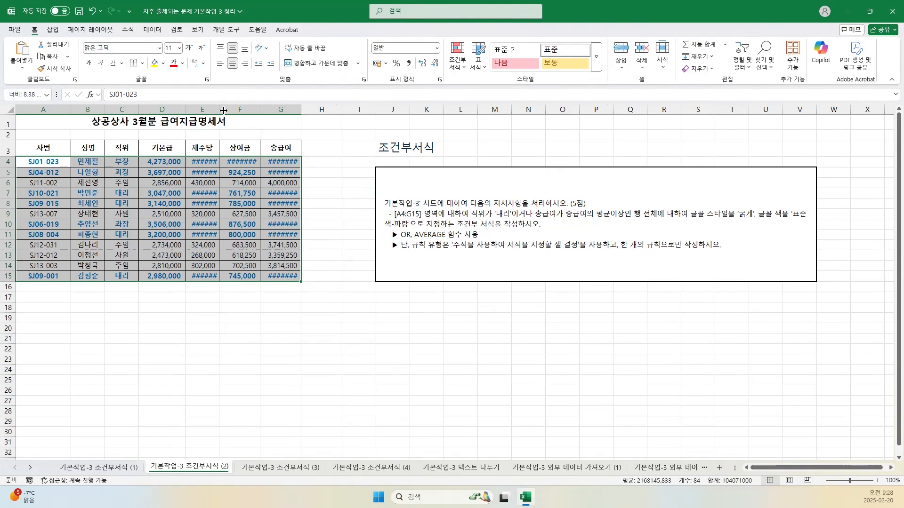
{"action": "double_click", "coordinate": [266, 109]}
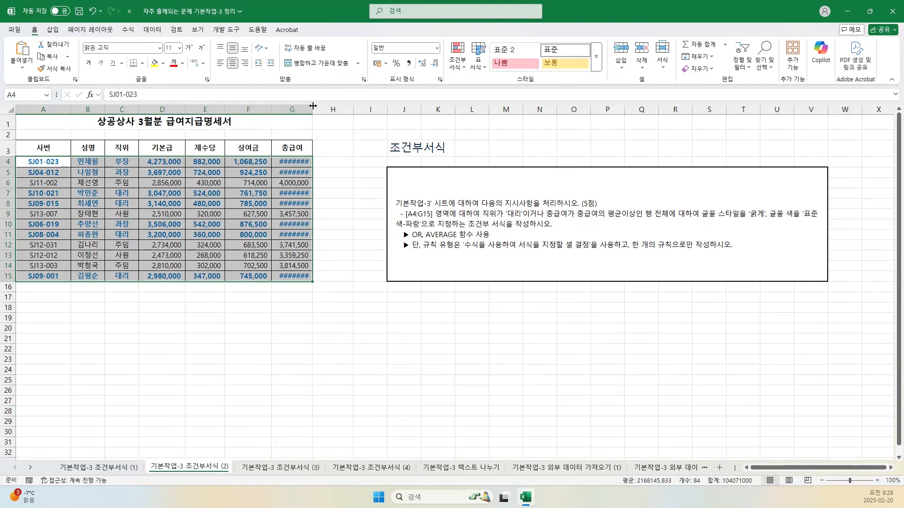
{"action": "double_click", "coordinate": [312, 107]}
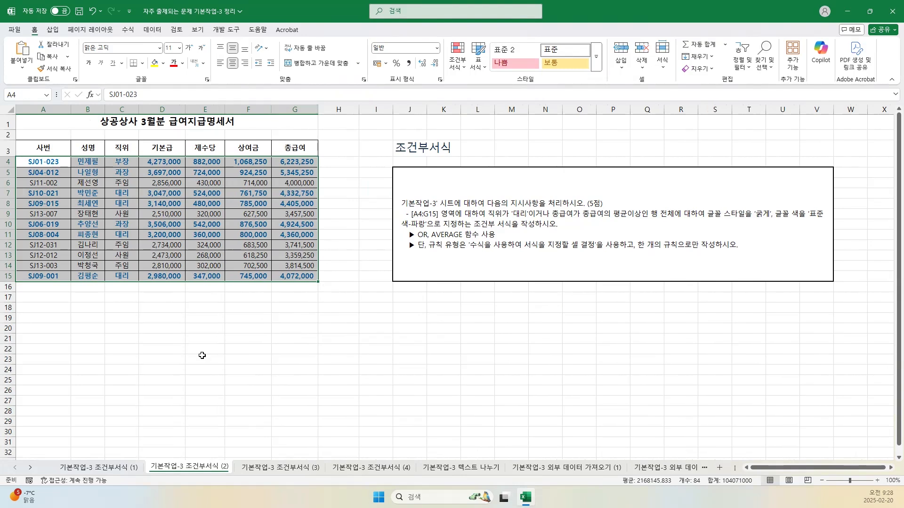
- On the 기본작업-3 조건부서식 (3) sheet, start a new formula-based conditional formatting rule for A4:F17
{"action": "left_click", "coordinate": [258, 468]}
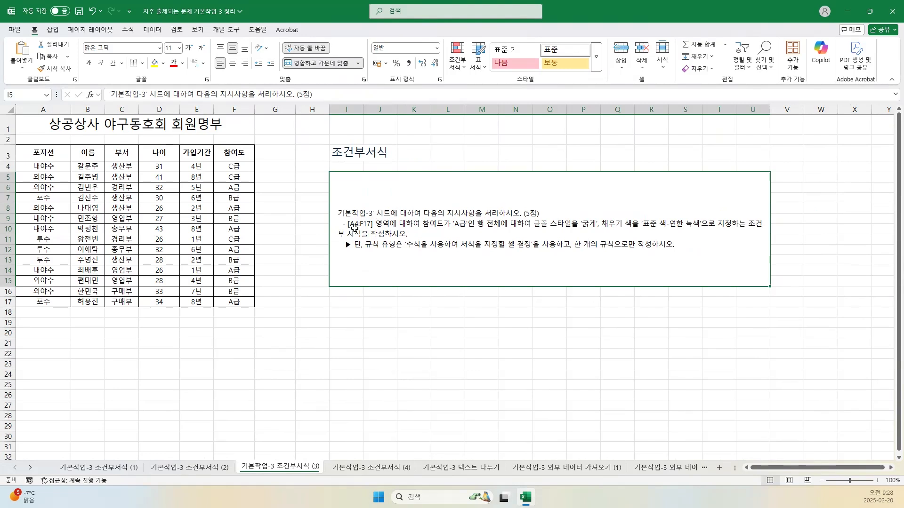
{"action": "left_click", "coordinate": [34, 166]}
{"action": "mouse_move", "coordinate": [35, 166]}
{"action": "left_mouse_down"}
{"action": "mouse_move", "coordinate": [214, 196]}
{"action": "mouse_move", "coordinate": [217, 297]}
{"action": "left_mouse_up"}
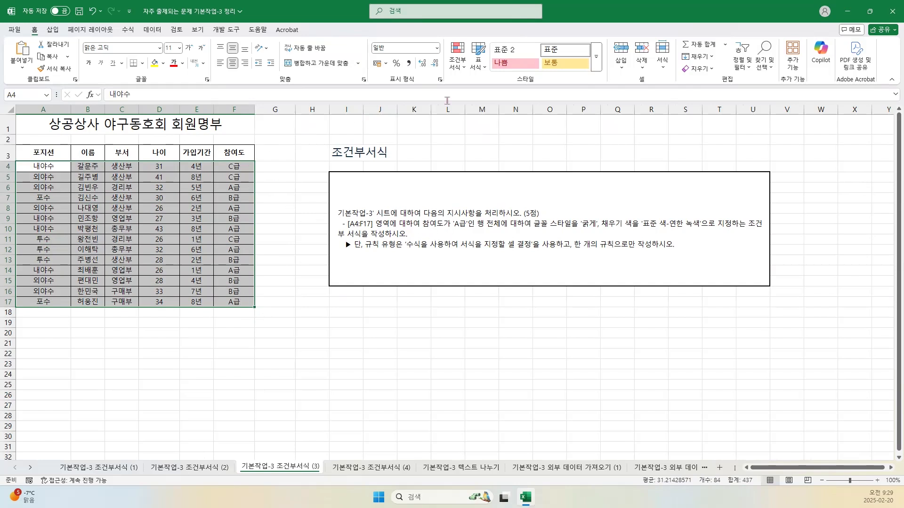
{"action": "left_click", "coordinate": [463, 66]}
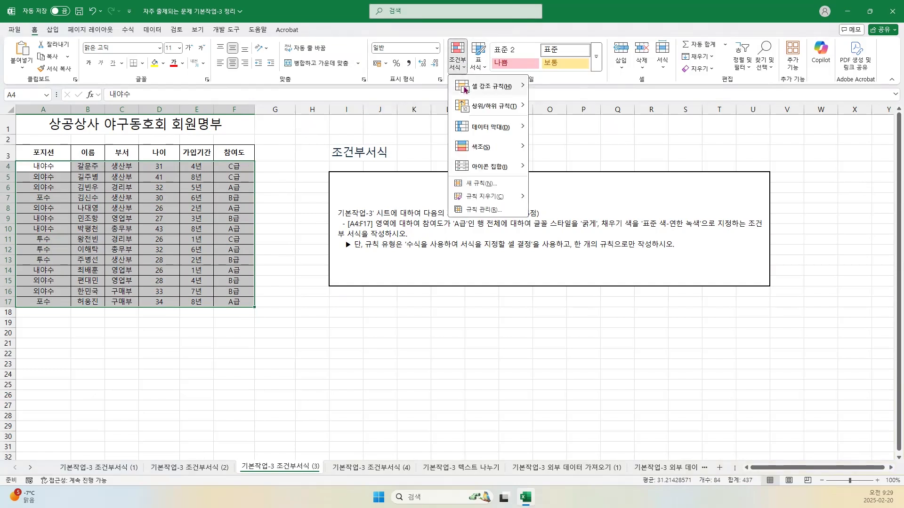
{"action": "left_click", "coordinate": [475, 188]}
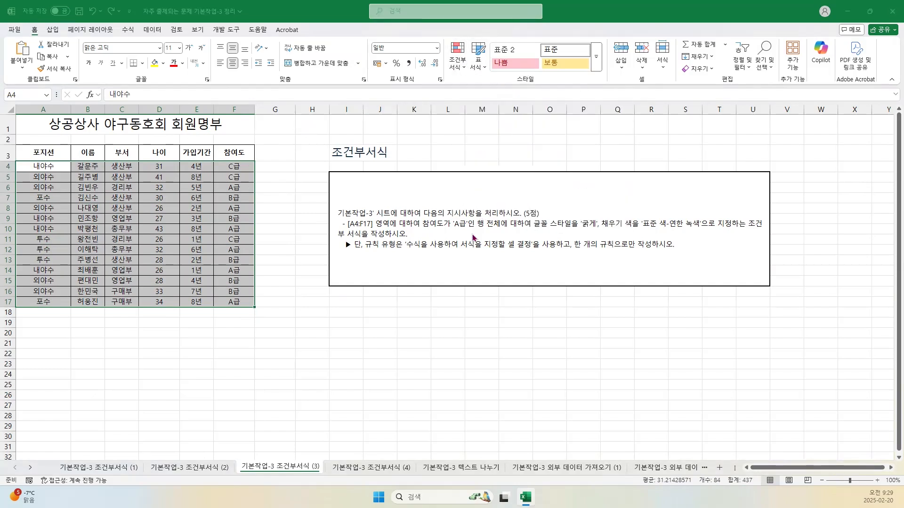
{"action": "left_click_drag", "start_coordinate": [431, 242], "coordinate": [462, 258]}
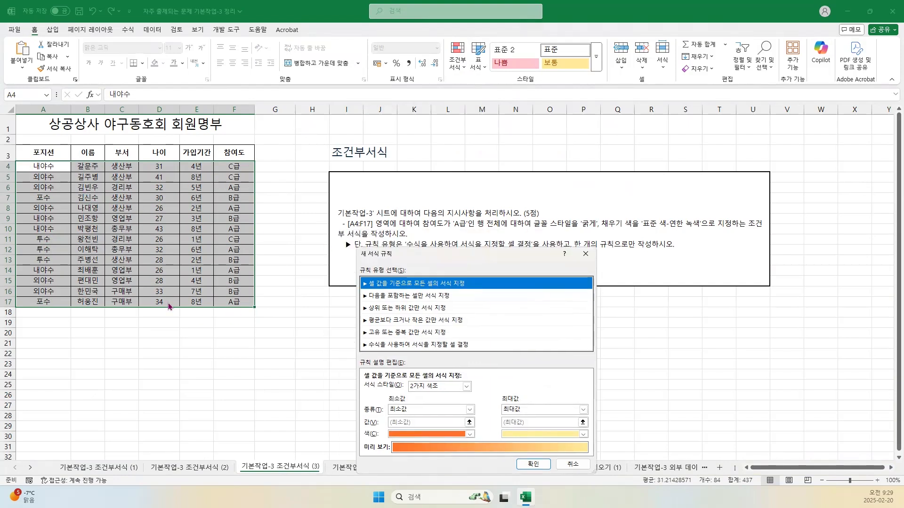
{"action": "left_click", "coordinate": [402, 344]}
- Enter =$F4="A급" as the rule's formula and set its font style to bold (굵게)
{"action": "left_click", "coordinate": [396, 387]}
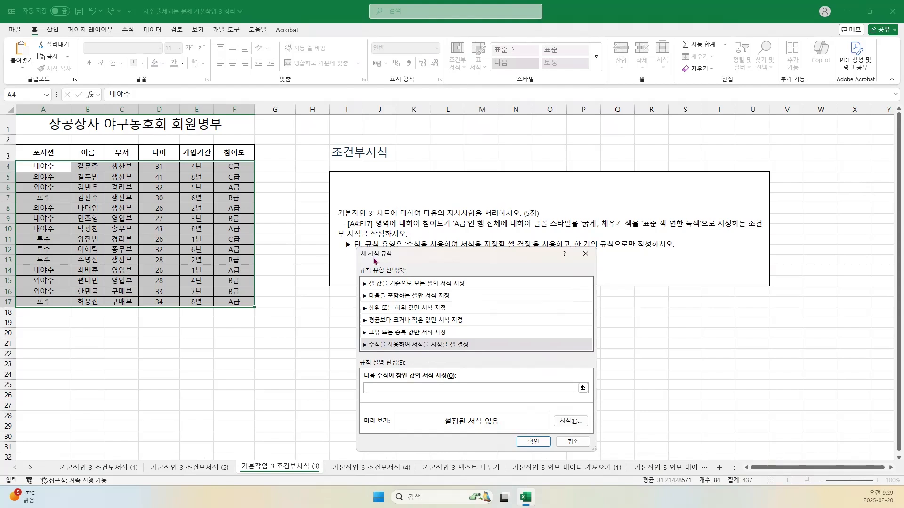
{"action": "left_click", "coordinate": [238, 164]}
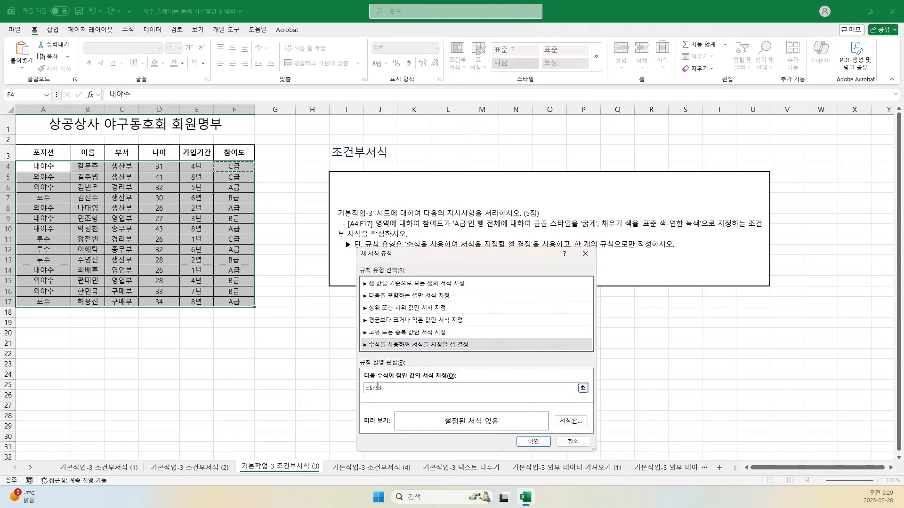
{"action": "left_click", "coordinate": [390, 387]}
{"action": "left_click_drag", "start_coordinate": [475, 254], "coordinate": [380, 258]}
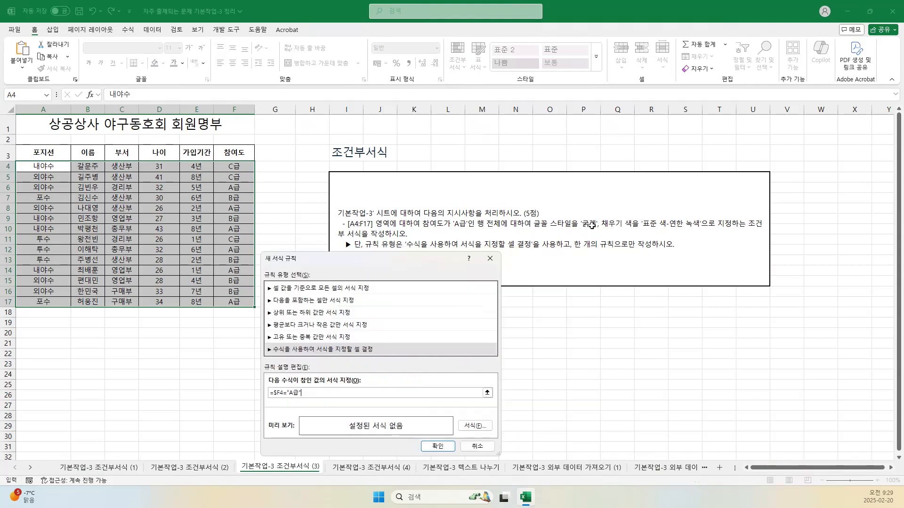
{"action": "left_click", "coordinate": [476, 427]}
{"action": "left_click", "coordinate": [473, 261]}
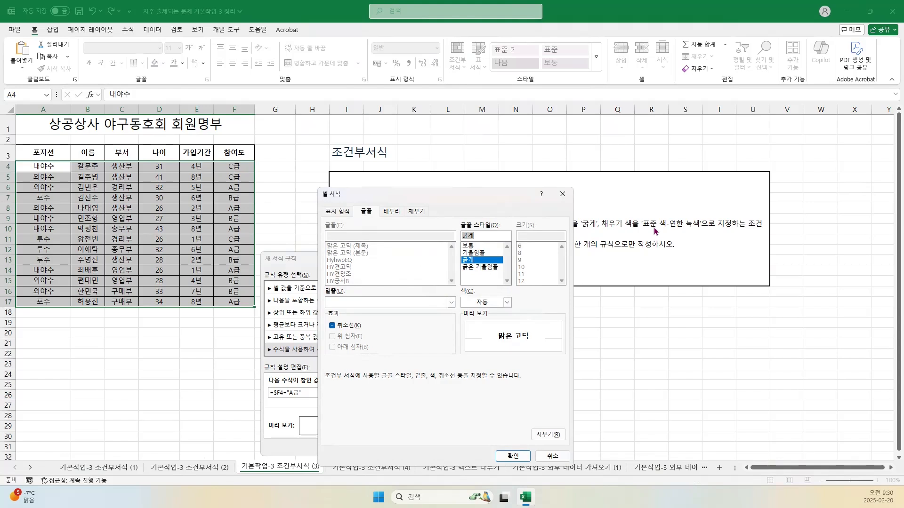
{"action": "left_click", "coordinate": [506, 302]}
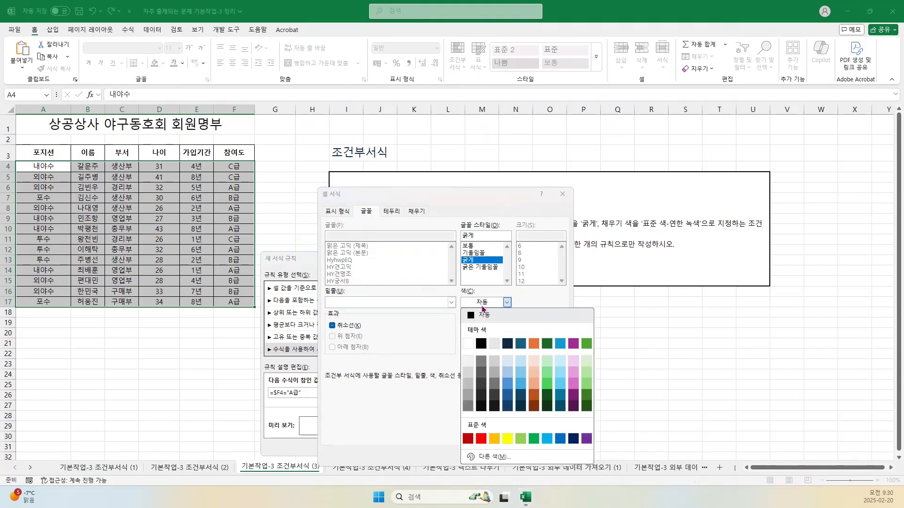
{"action": "left_click", "coordinate": [521, 438]}
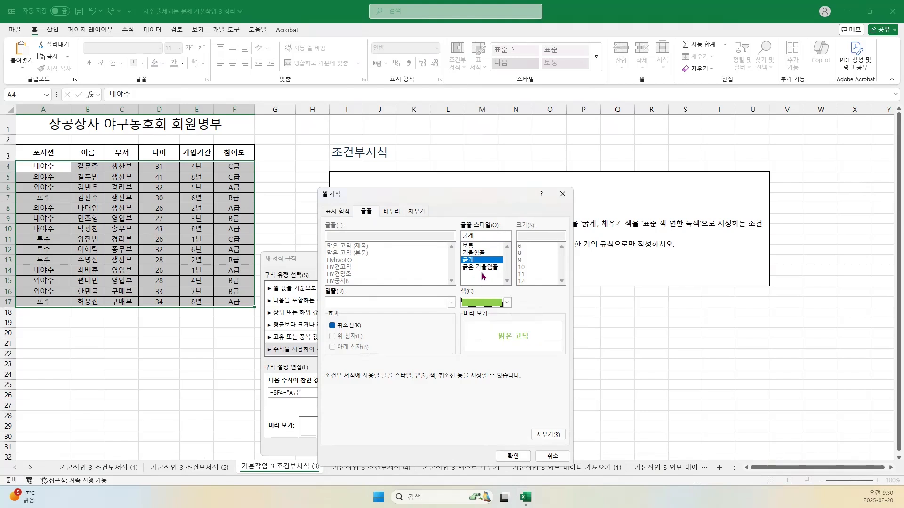
{"action": "left_click", "coordinate": [478, 304]}
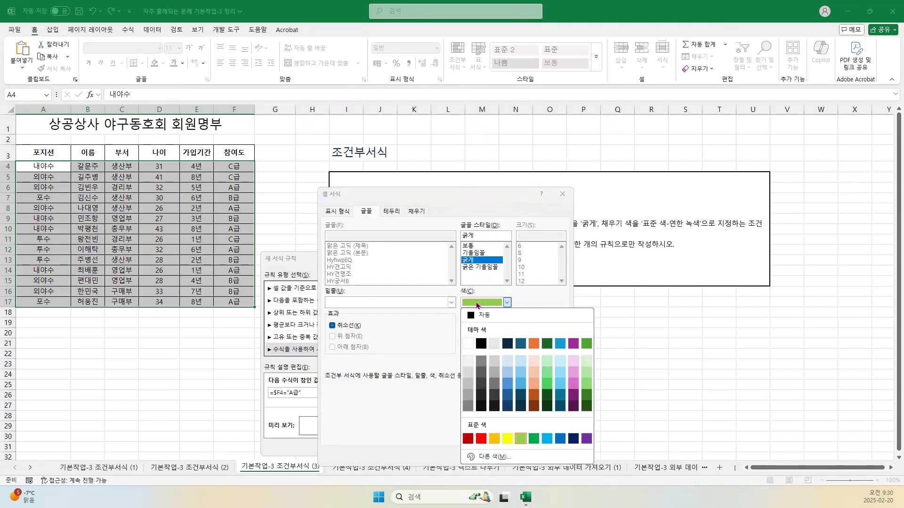
{"action": "left_click", "coordinate": [478, 317]}
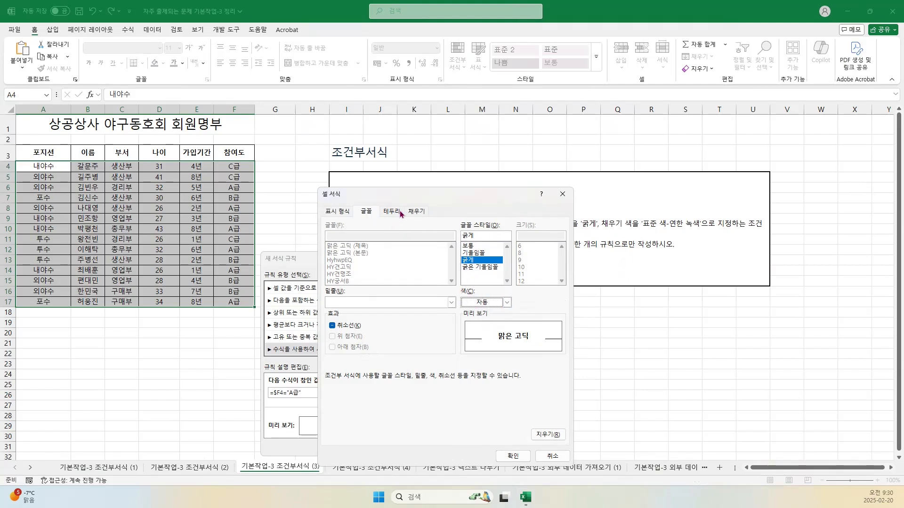
- Set the rule's fill colour to standard light green and apply the rule to the member list
{"action": "left_click", "coordinate": [420, 212]}
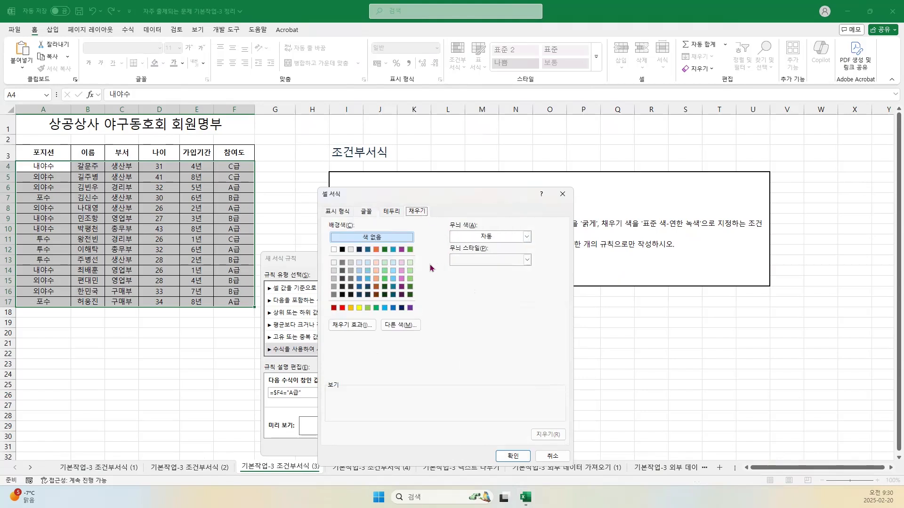
{"action": "left_click", "coordinate": [367, 308]}
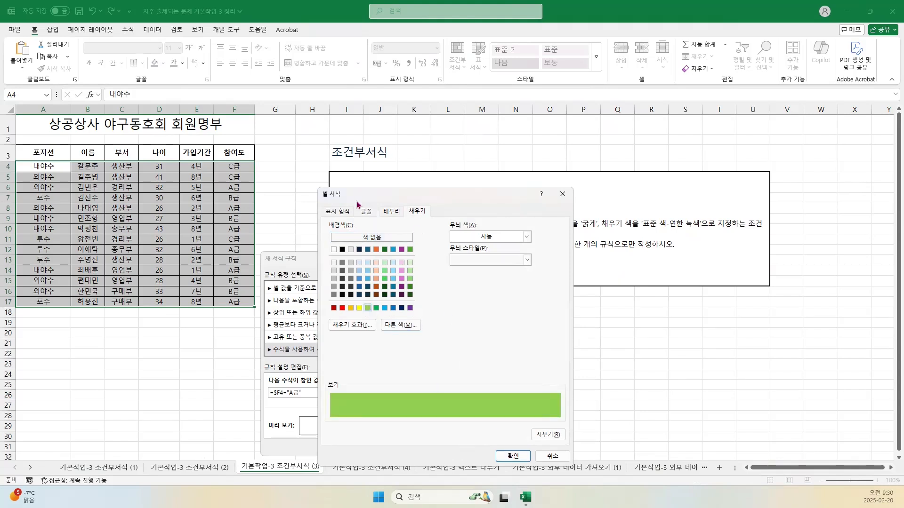
{"action": "left_click", "coordinate": [366, 212]}
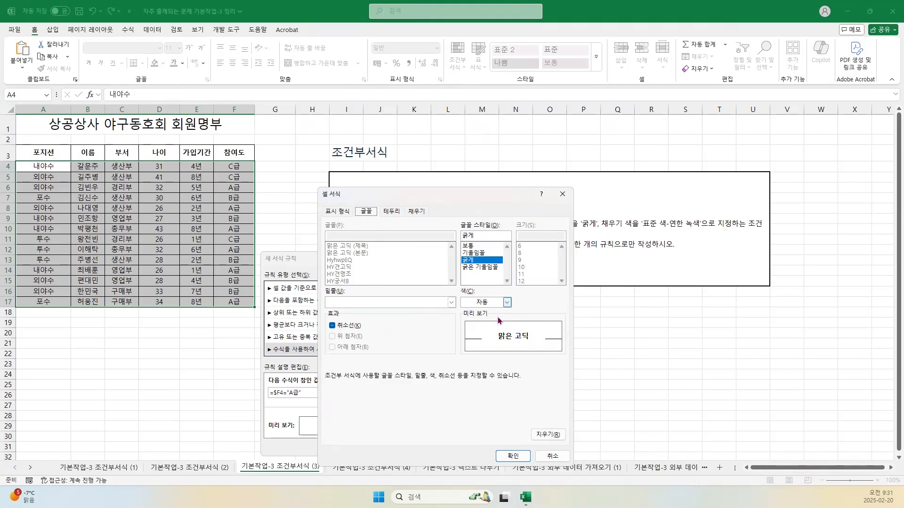
{"action": "left_click", "coordinate": [509, 457]}
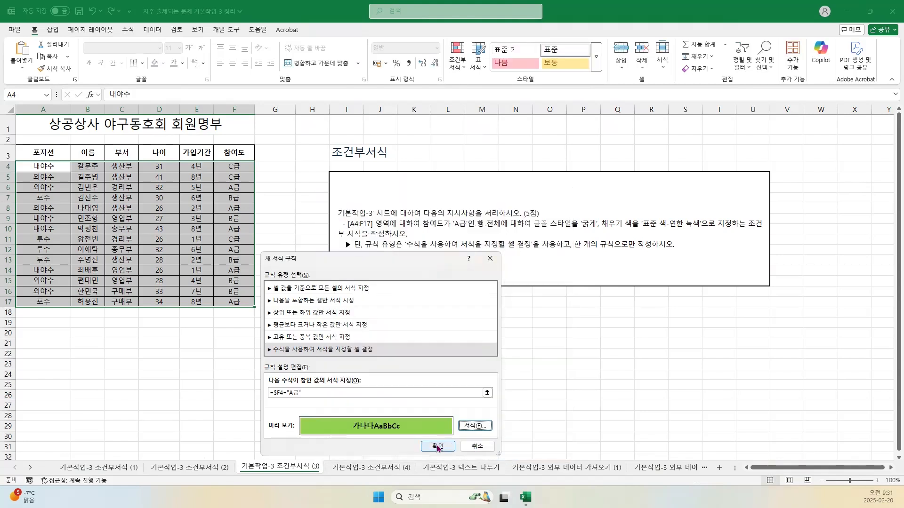
{"action": "left_click", "coordinate": [437, 445]}
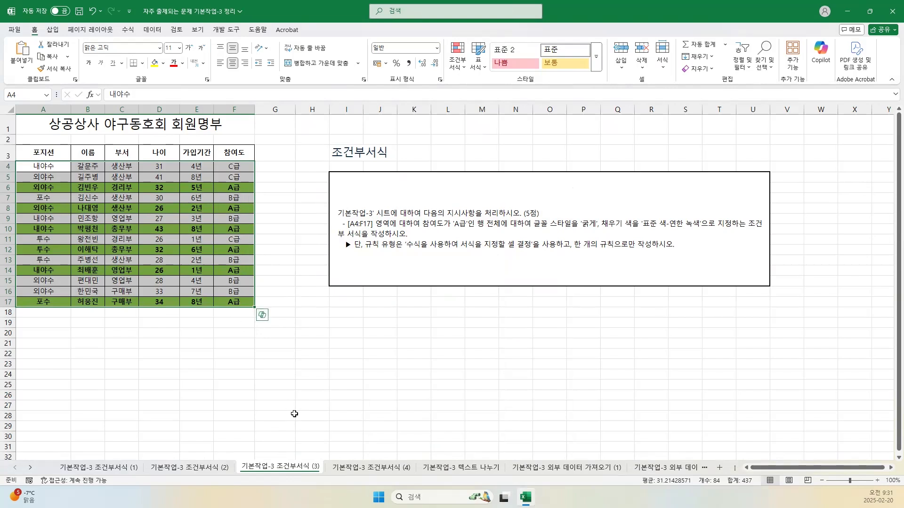
- On the 기본작업-3 조건부서식 (4) sheet, replace the function name OR in the instruction text with RIGHT
{"action": "left_click", "coordinate": [354, 467]}
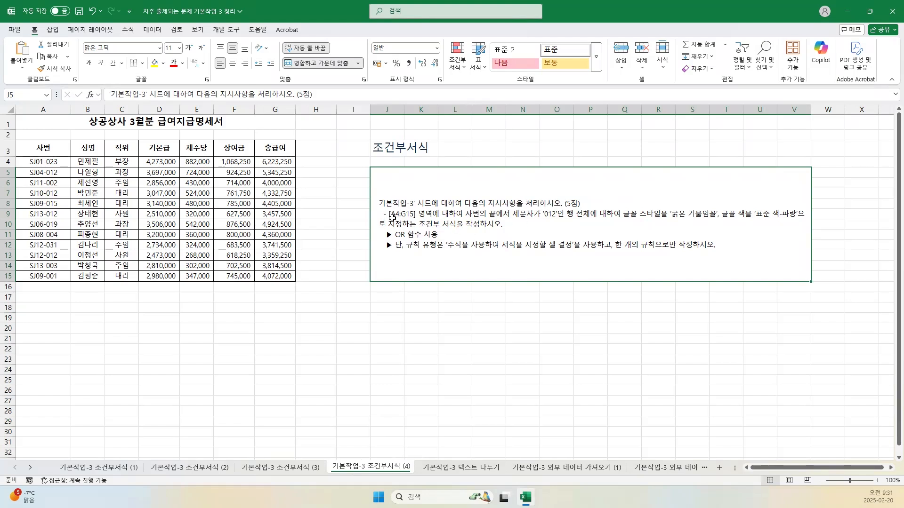
{"action": "left_click_drag", "start_coordinate": [34, 164], "coordinate": [260, 277]}
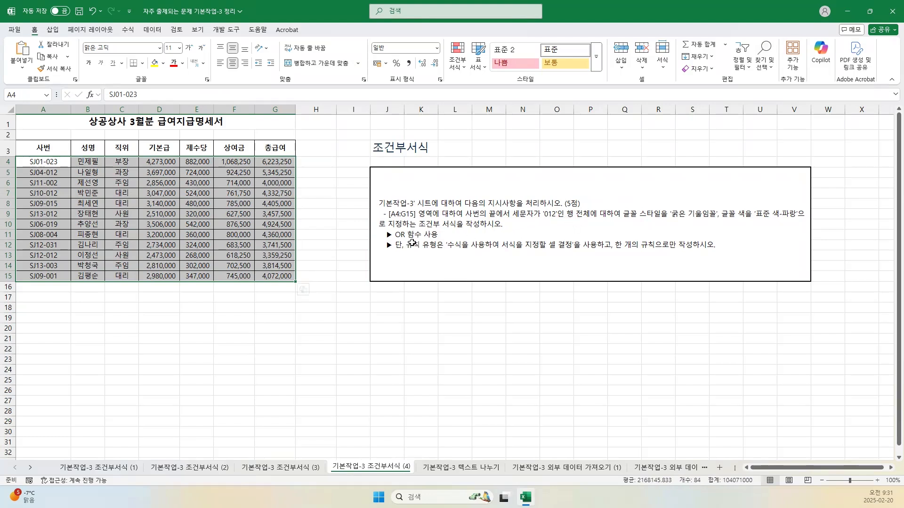
{"action": "left_click", "coordinate": [406, 234]}
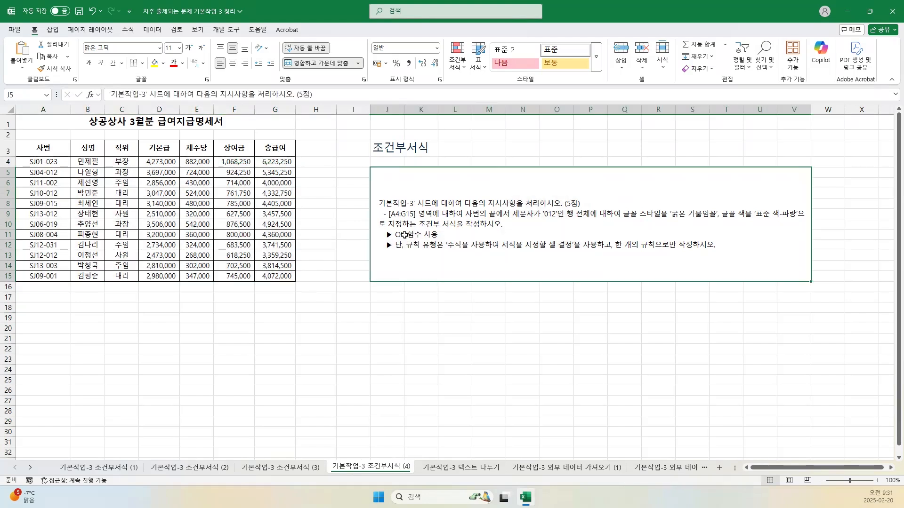
{"action": "double_click", "coordinate": [409, 234]}
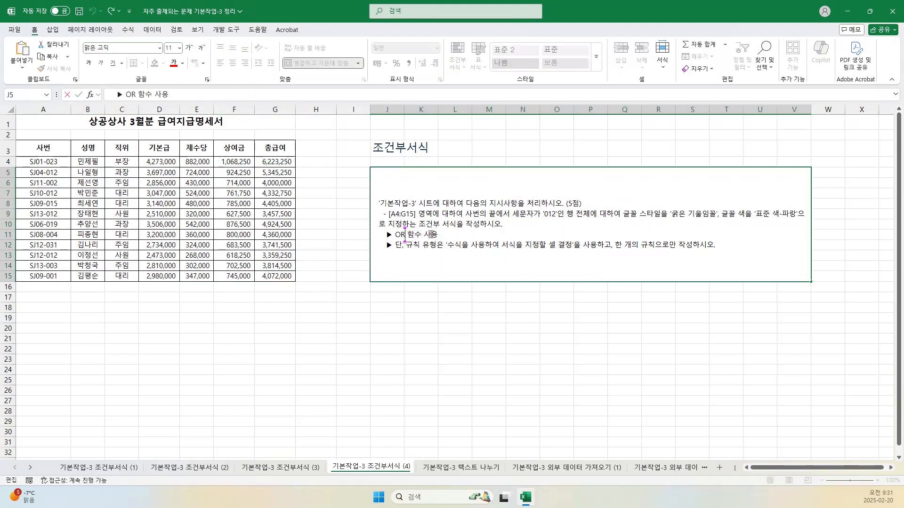
{"action": "key", "text": "BackSpace"}
{"action": "key", "text": "BackSpace"}
{"action": "type", "text": "RI"}
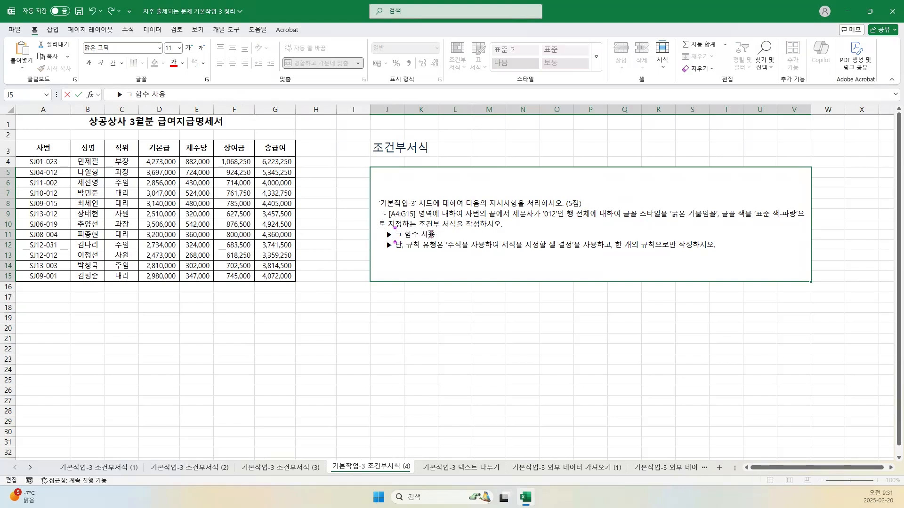
{"action": "type", "text": "GHT"}
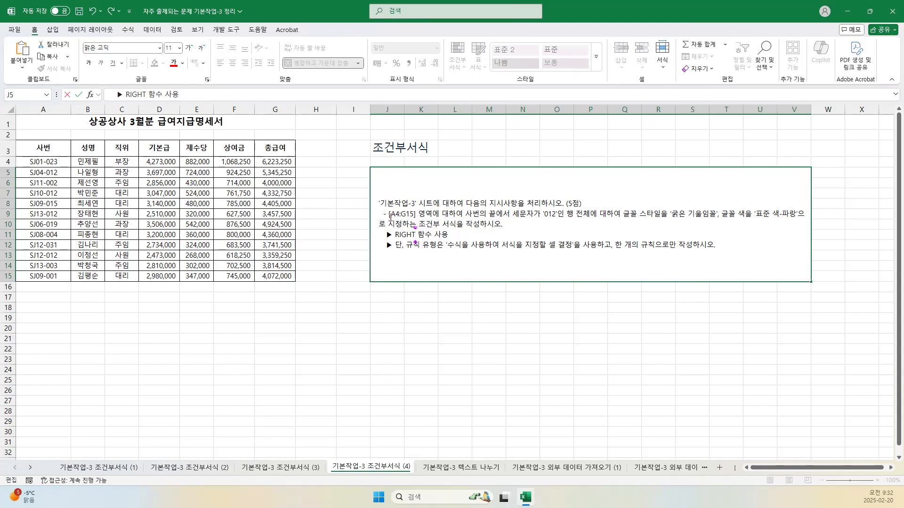
{"action": "left_click", "coordinate": [123, 194]}
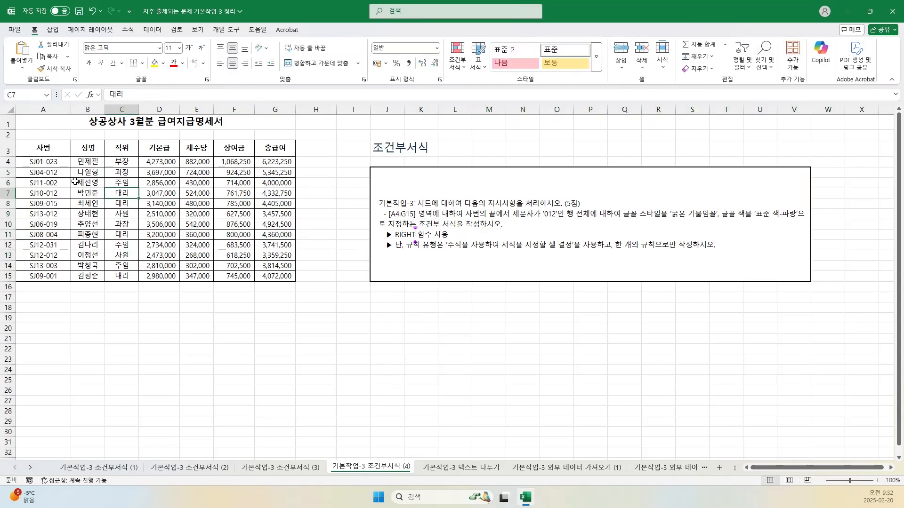
- Start a new conditional formatting rule for A4:G15 that uses a formula to determine the cells
{"action": "left_click_drag", "start_coordinate": [45, 163], "coordinate": [285, 277]}
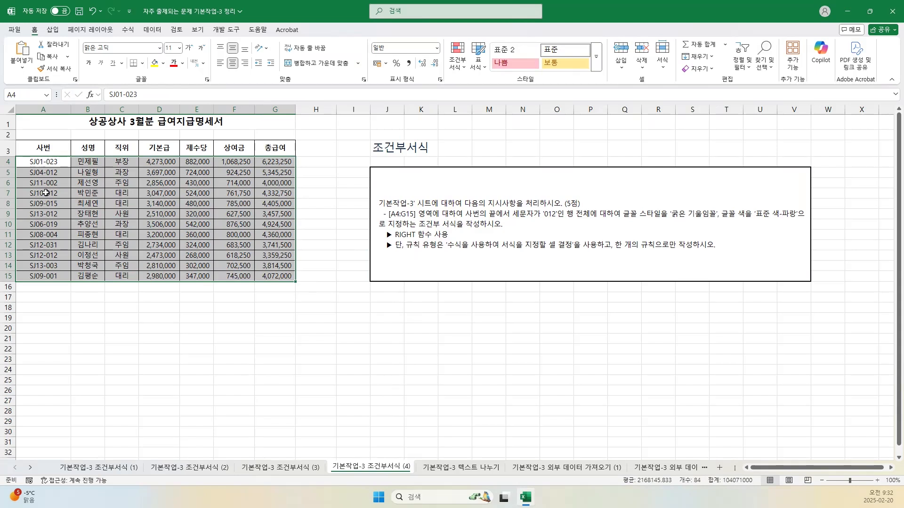
{"action": "left_click", "coordinate": [459, 70]}
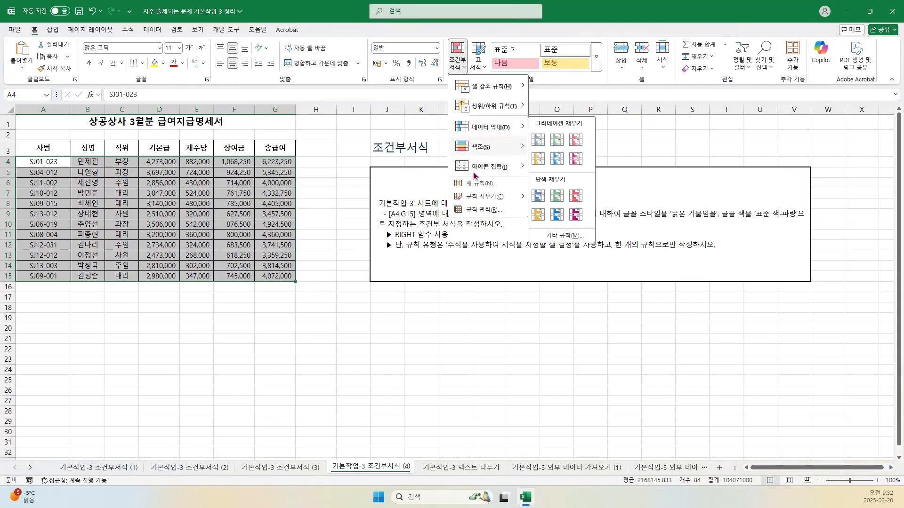
{"action": "left_click", "coordinate": [476, 184]}
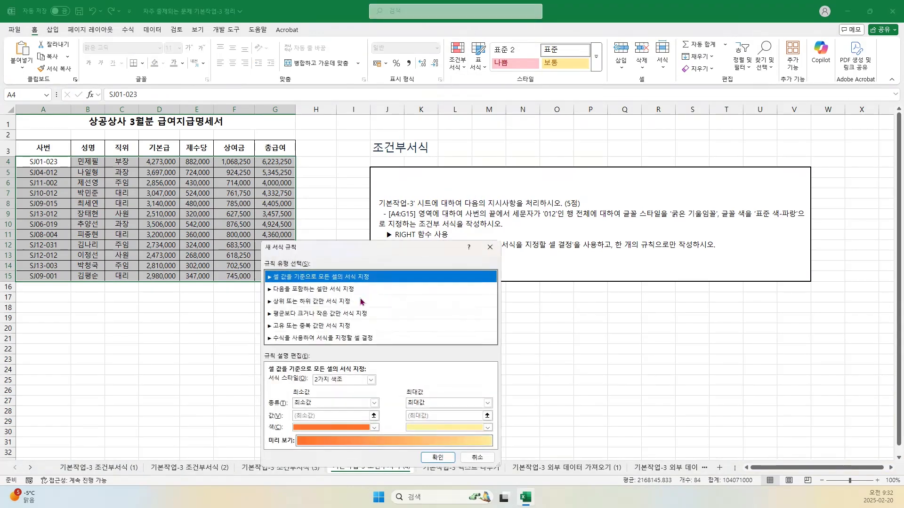
{"action": "left_click", "coordinate": [327, 339]}
- Enter =RIGHT($A4,3)="012" as the rule's formula, comparing the last three characters of each employee number
{"action": "left_click", "coordinate": [292, 382]}
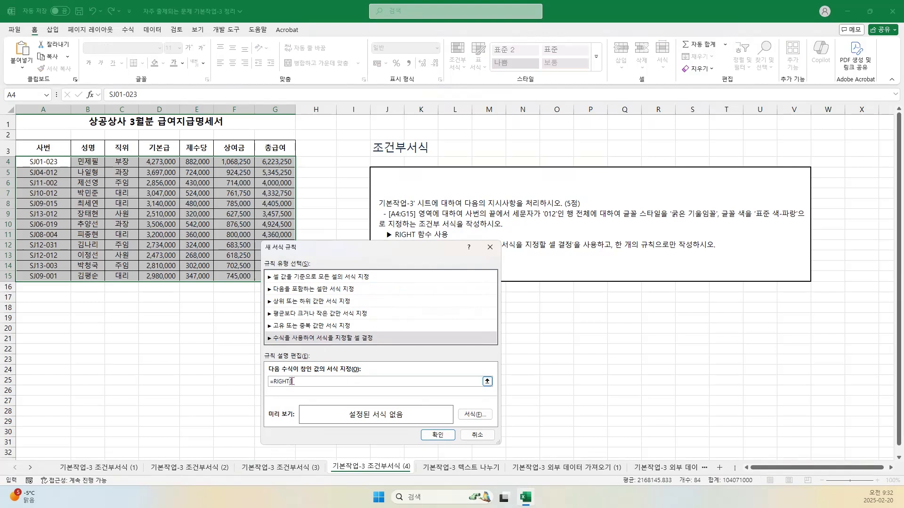
{"action": "type", "text": "=RIGHT("}
{"action": "left_click", "coordinate": [45, 161]}
{"action": "left_click", "coordinate": [292, 383]}
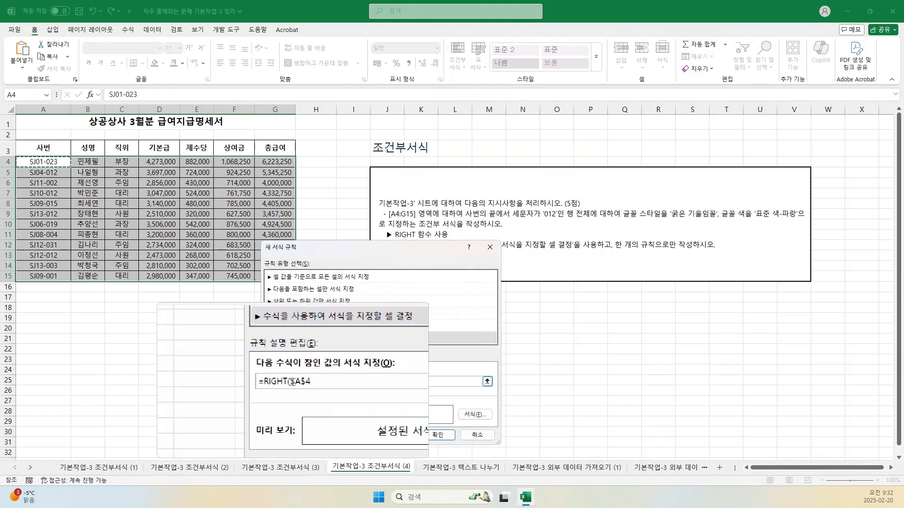
{"action": "left_click", "coordinate": [304, 382]}
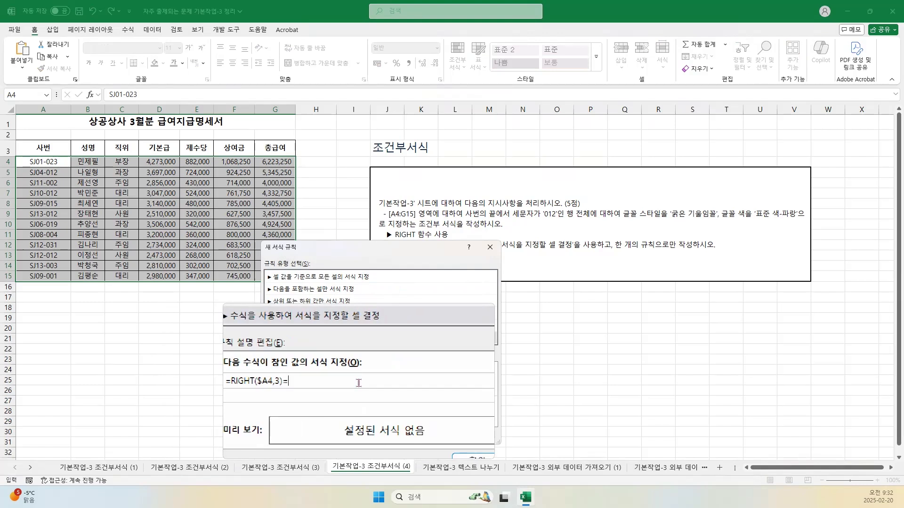
{"action": "type", "text": "012"}
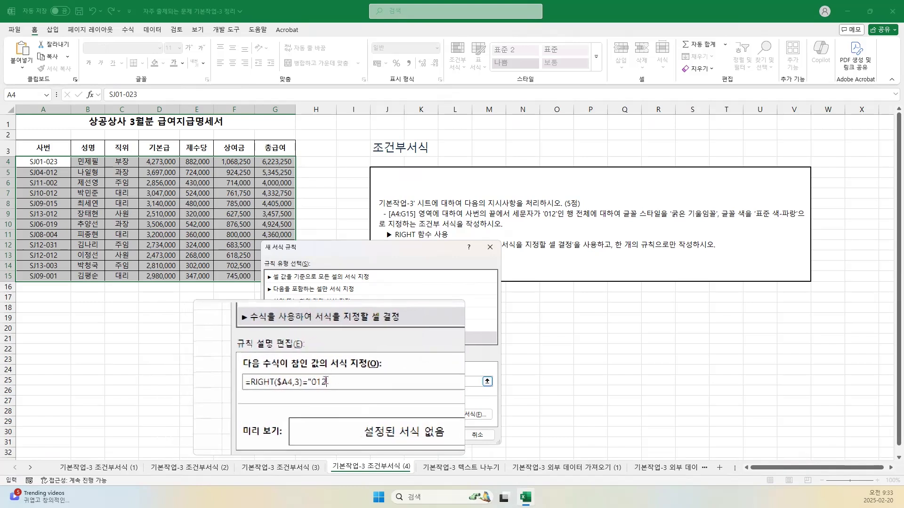
{"action": "key", "text": "BackSpace"}
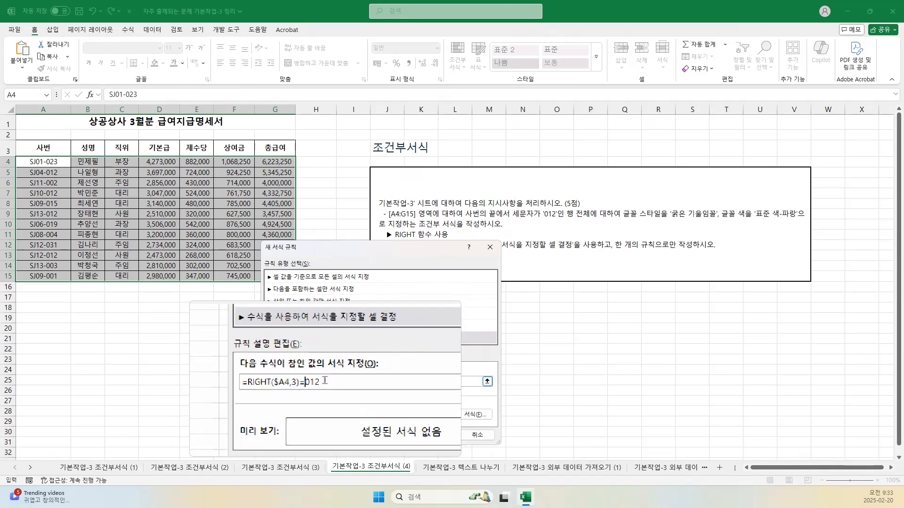
{"action": "type", "text": "\""}
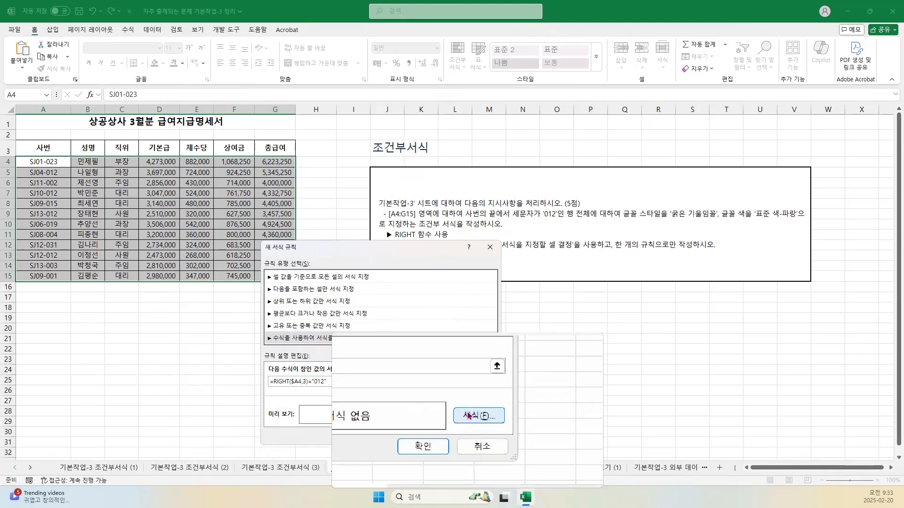
- Set the rule's font style to bold italic and its font colour to standard blue, and apply the rule to A4:G15
{"action": "left_click", "coordinate": [471, 416]}
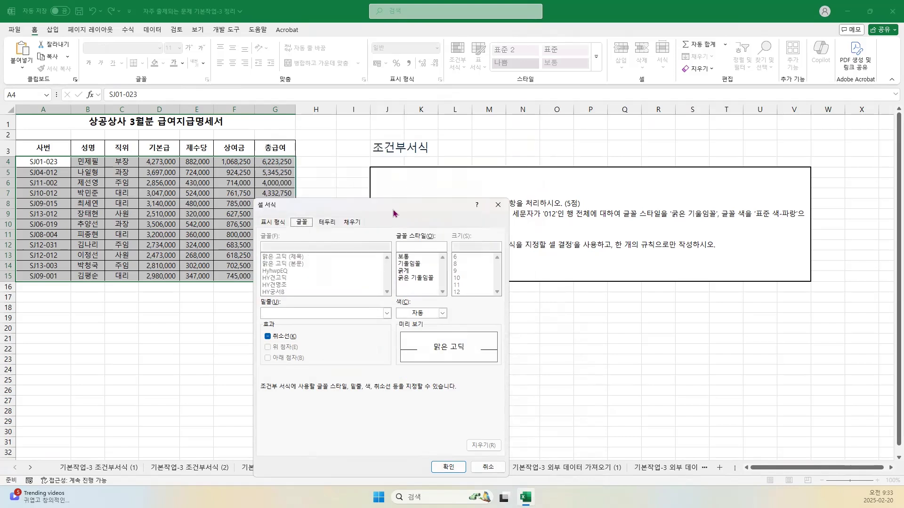
{"action": "left_click_drag", "start_coordinate": [394, 210], "coordinate": [464, 243]}
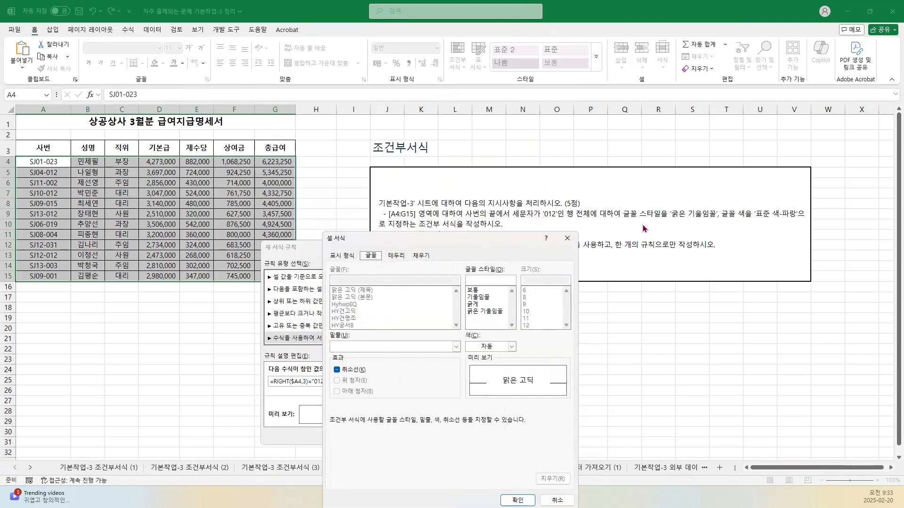
{"action": "left_click", "coordinate": [486, 311]}
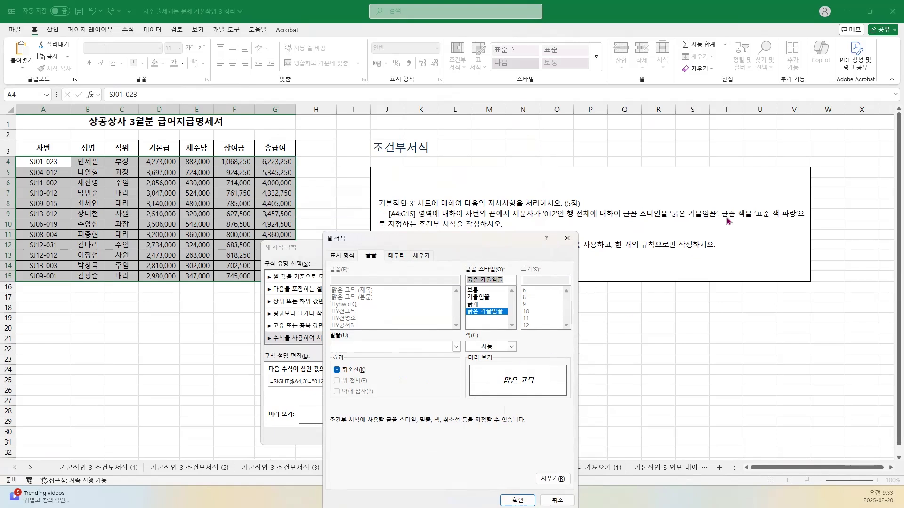
{"action": "left_click", "coordinate": [506, 348]}
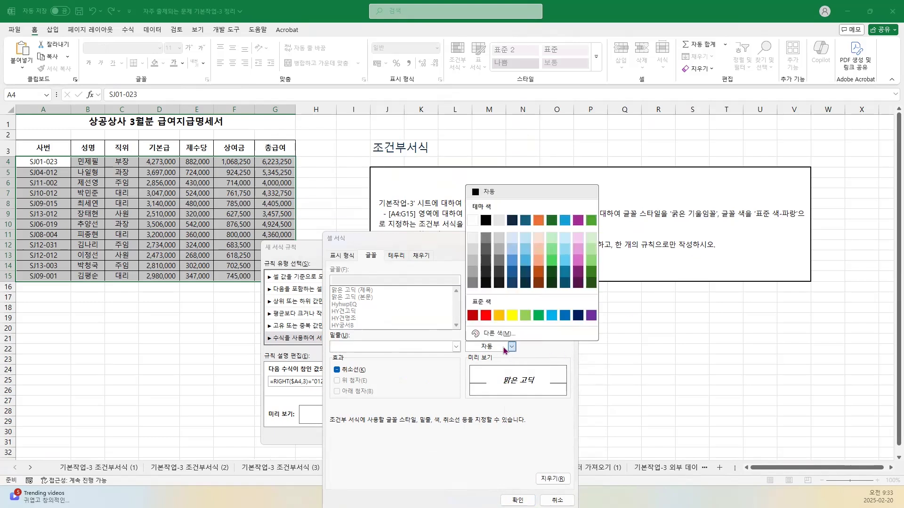
{"action": "left_click", "coordinate": [564, 316]}
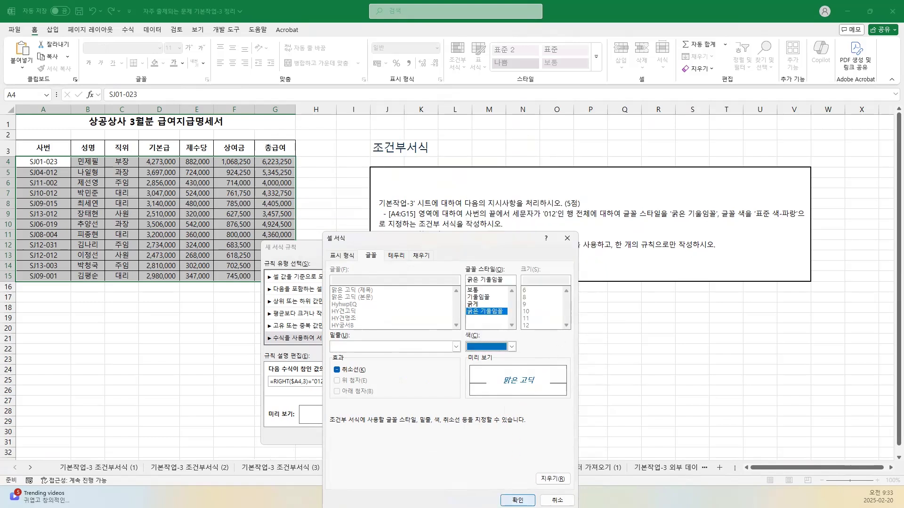
{"action": "left_click", "coordinate": [518, 499]}
{"action": "left_click", "coordinate": [438, 435]}
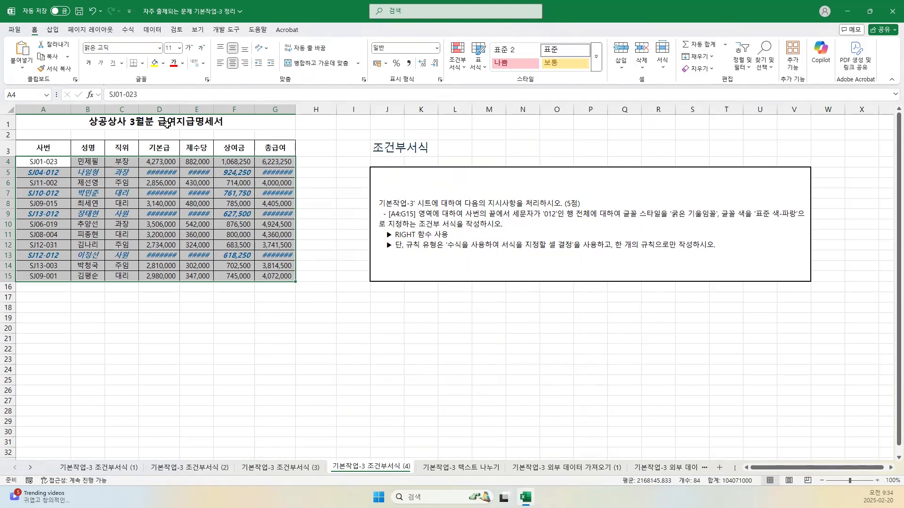
- Auto-fit the widths of the salary columns D, E and G so their figures display in full
{"action": "double_click", "coordinate": [180, 108]}
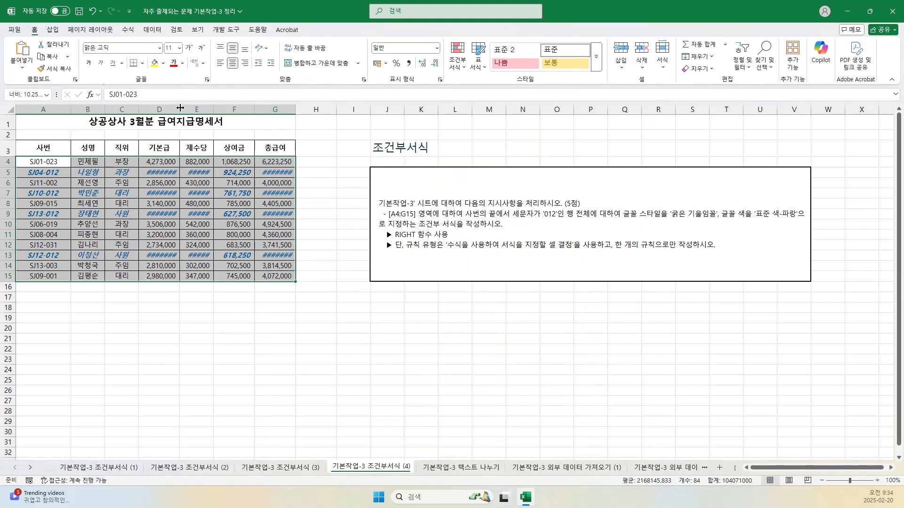
{"action": "double_click", "coordinate": [222, 106]}
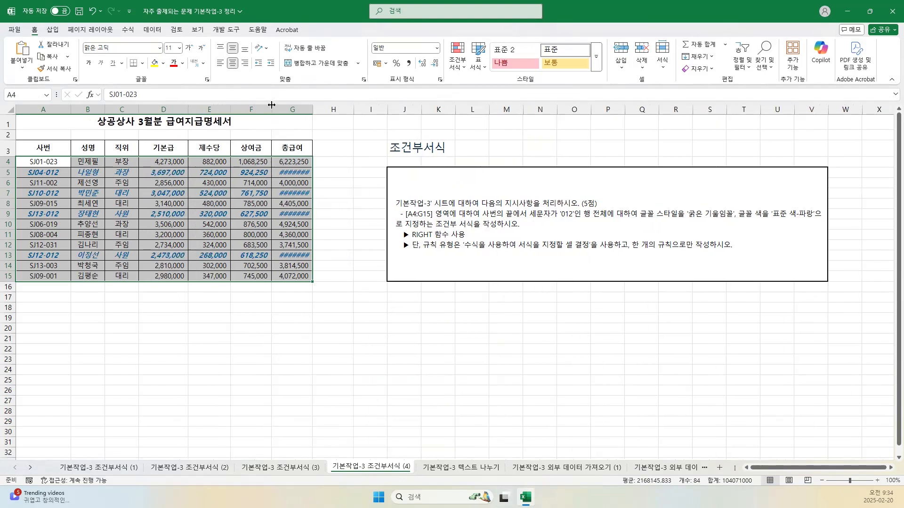
{"action": "double_click", "coordinate": [314, 109]}
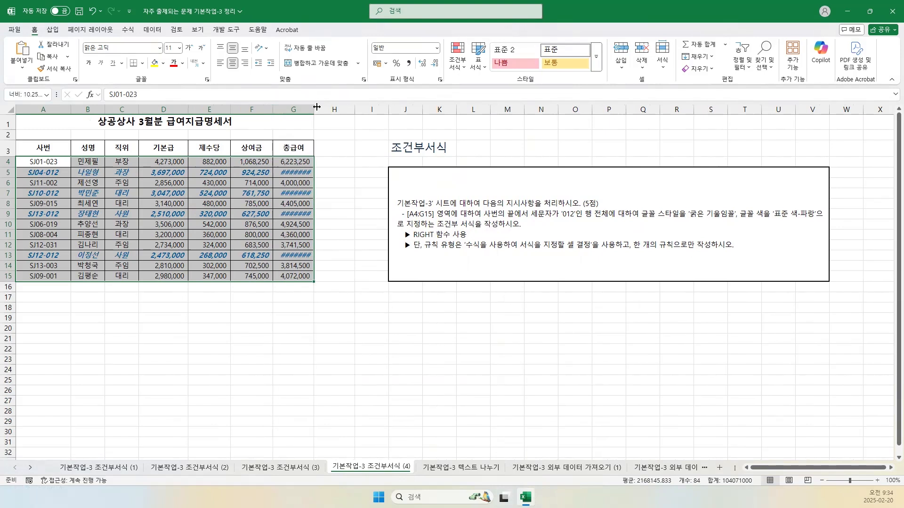
{"action": "left_click", "coordinate": [345, 199]}
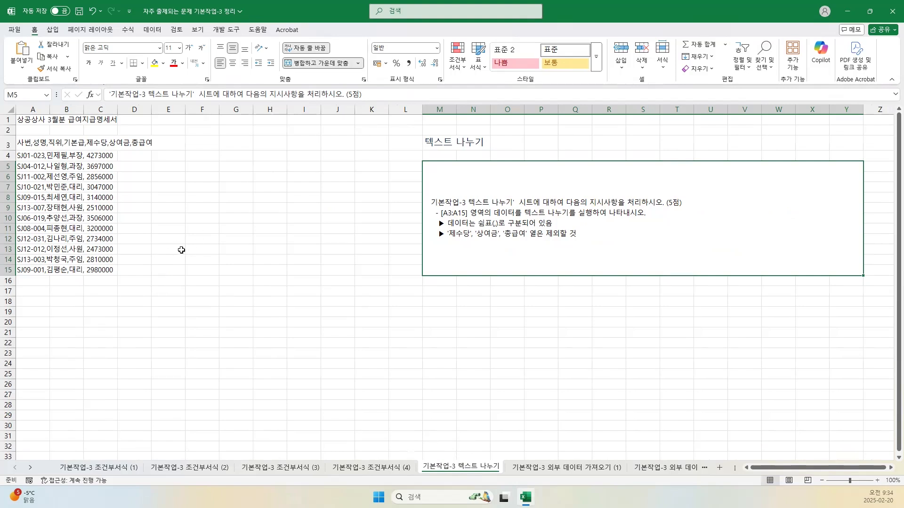
- On the 기본작업-3 텍스트 나누기 sheet, start Text to Columns for A3:A15 with the data treated as delimited
{"action": "left_click", "coordinate": [152, 29]}
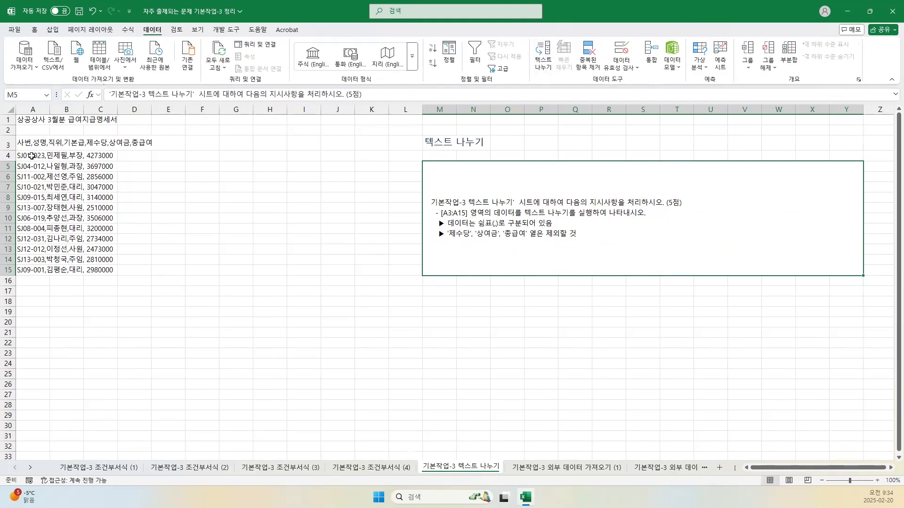
{"action": "left_click_drag", "start_coordinate": [23, 143], "coordinate": [17, 272]}
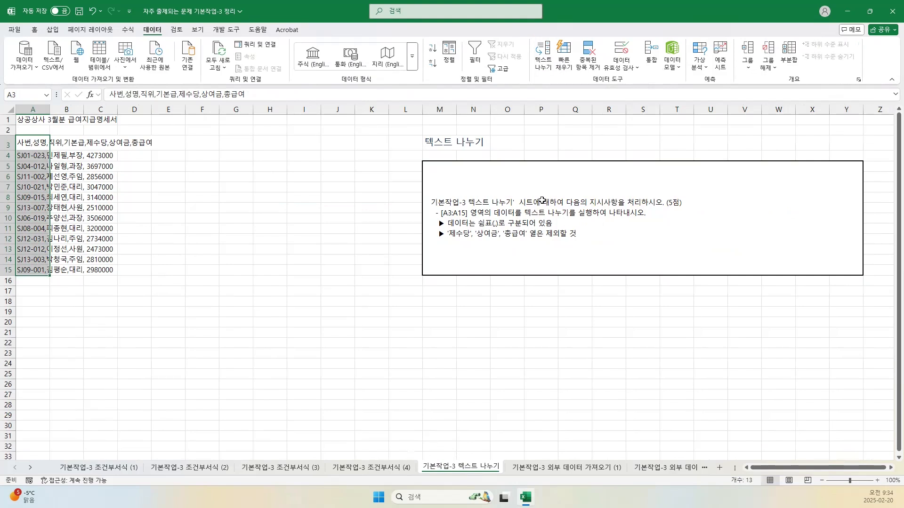
{"action": "left_click", "coordinate": [544, 56]}
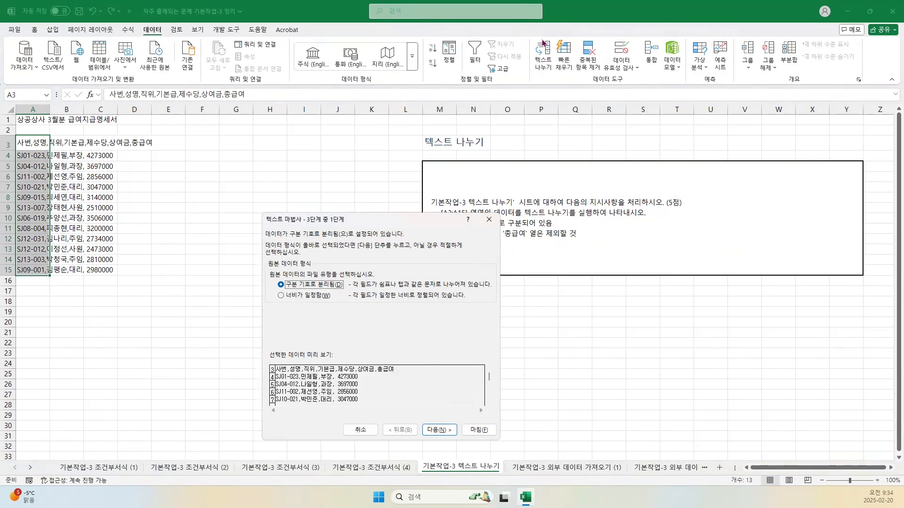
{"action": "left_click_drag", "start_coordinate": [399, 218], "coordinate": [350, 192]}
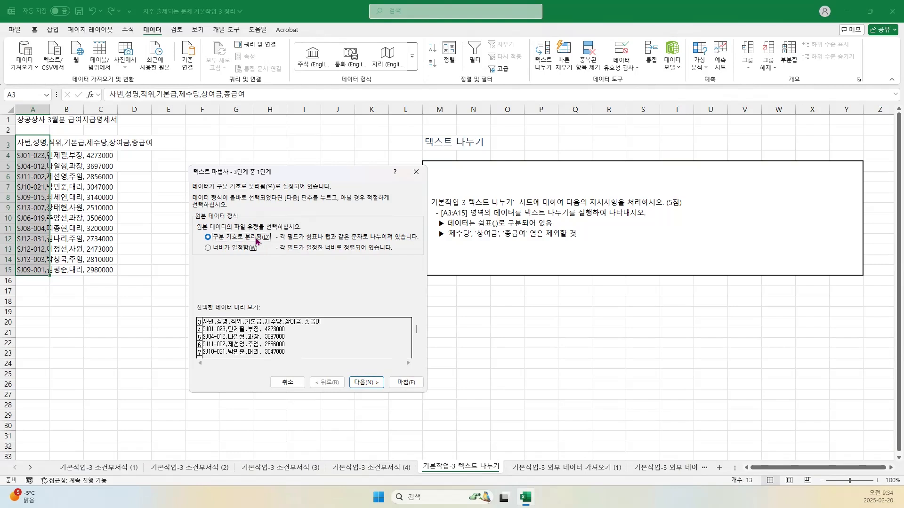
{"action": "left_click", "coordinate": [368, 382]}
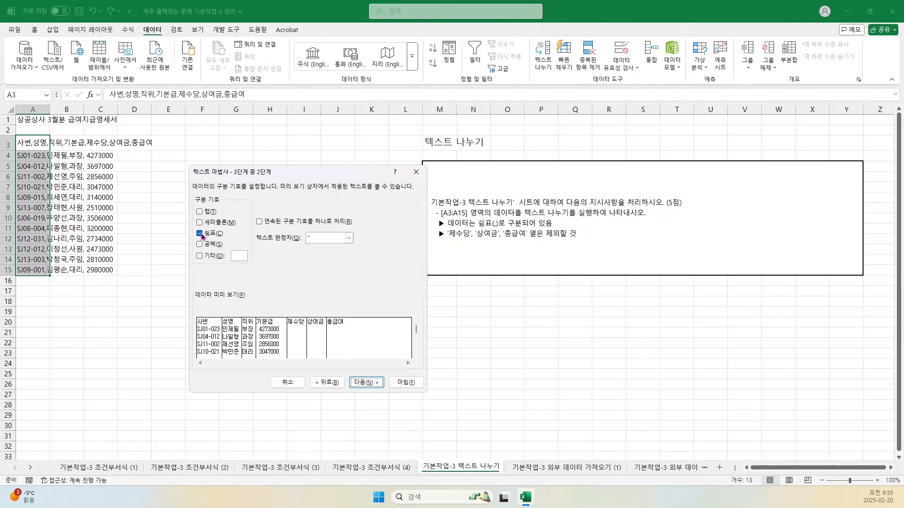
{"action": "left_click", "coordinate": [200, 212]}
{"action": "left_click", "coordinate": [199, 234]}
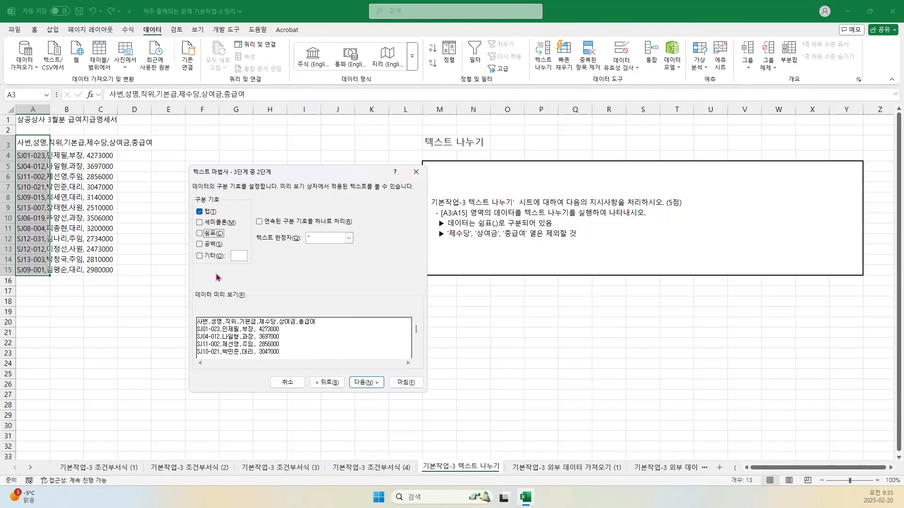
{"action": "left_click", "coordinate": [199, 212]}
{"action": "left_click", "coordinate": [199, 233]}
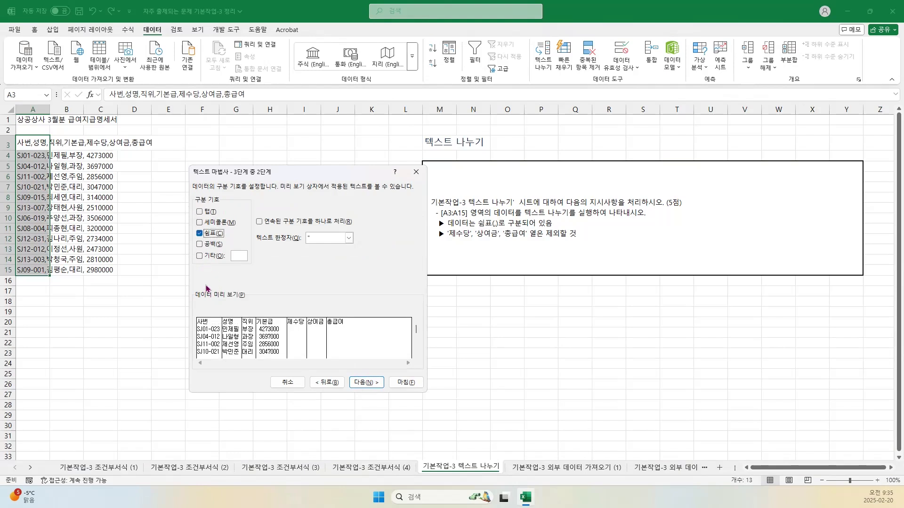
- Keep comma as the only delimiter, exclude the 제수당, 상여금 and 총급여 columns, and finish the split
{"action": "left_click", "coordinate": [360, 384]}
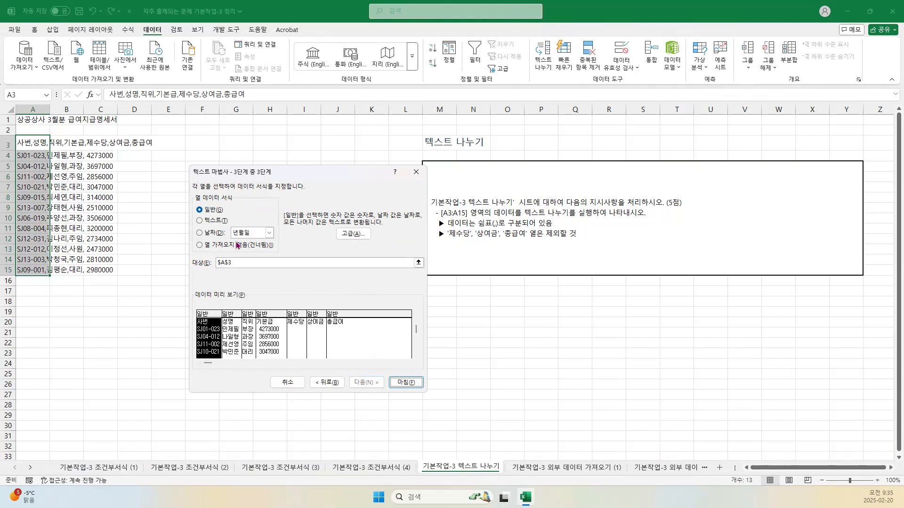
{"action": "left_click", "coordinate": [296, 319]}
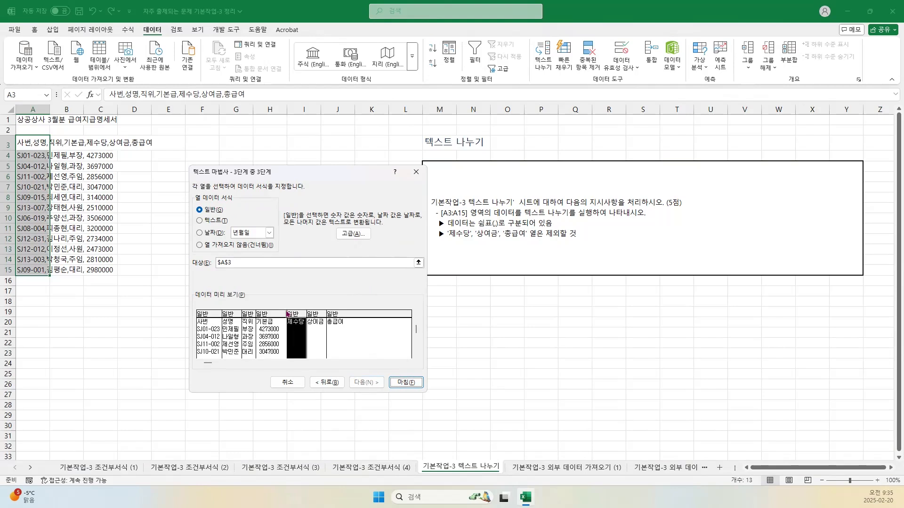
{"action": "left_click", "coordinate": [200, 246]}
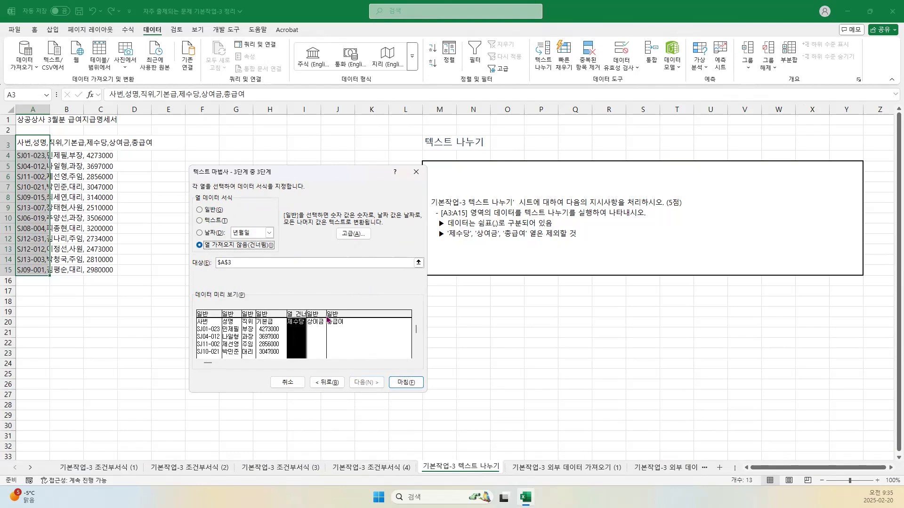
{"action": "left_click", "coordinate": [315, 320]}
{"action": "left_click", "coordinate": [200, 246]}
{"action": "left_click", "coordinate": [340, 321]}
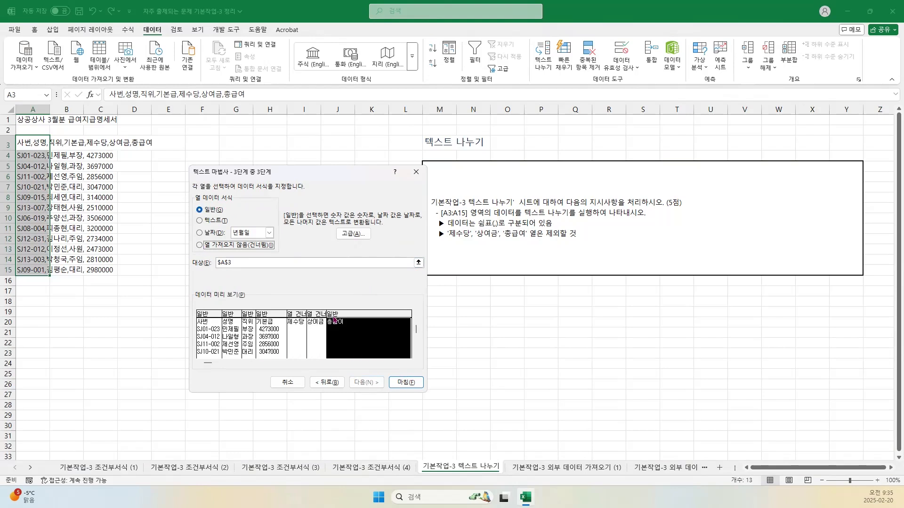
{"action": "left_click", "coordinate": [200, 245]}
{"action": "left_click", "coordinate": [400, 384]}
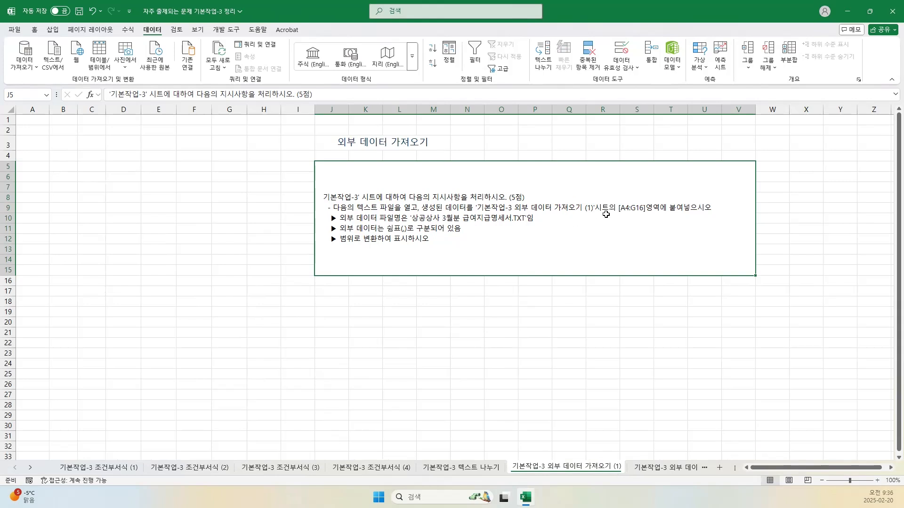
- On the 기본작업-3 외부 데이터 가져오기 (1) sheet, import 상공상사 3월분 급여지급명세서.txt for cell A4, keeping comma as the delimiter
{"action": "left_click", "coordinate": [26, 157]}
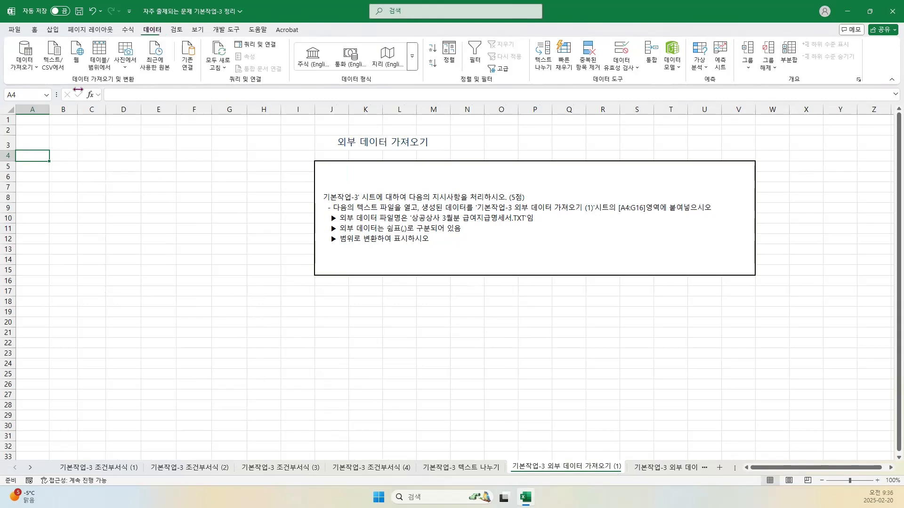
{"action": "left_click", "coordinate": [61, 57]}
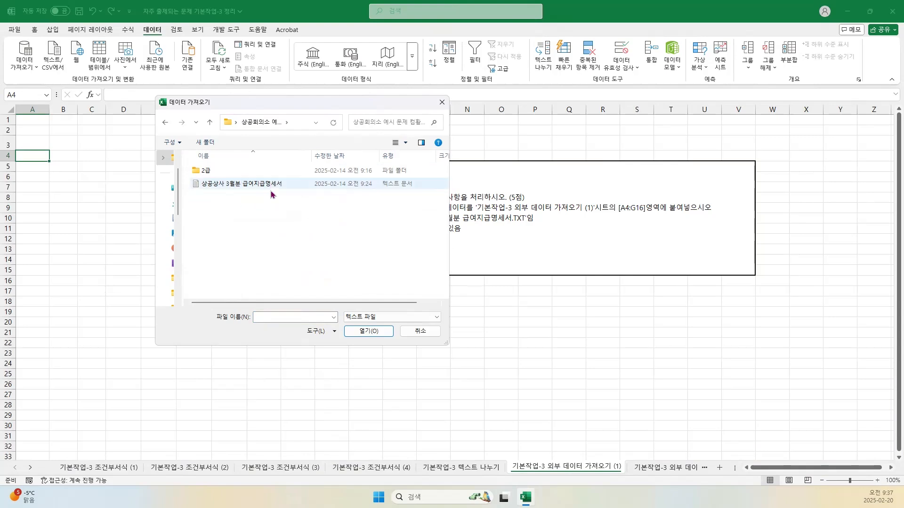
{"action": "left_click", "coordinate": [238, 185]}
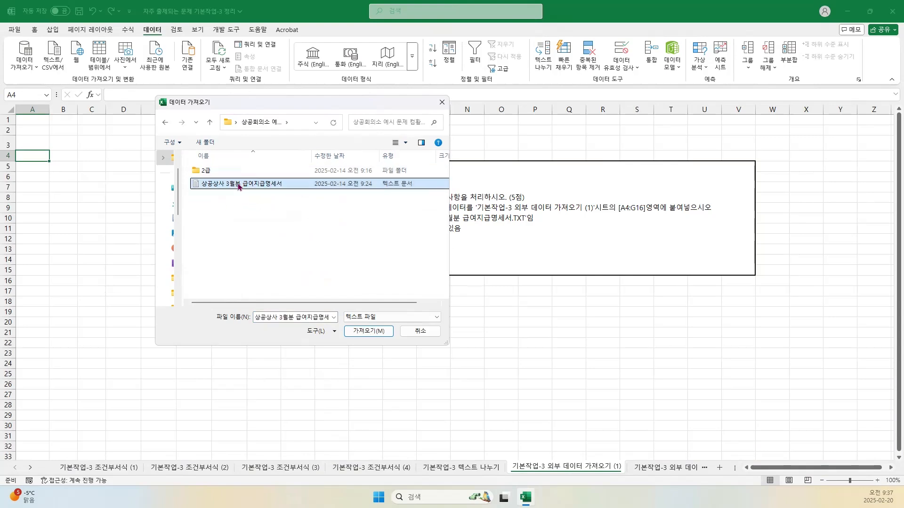
{"action": "left_click", "coordinate": [358, 332]}
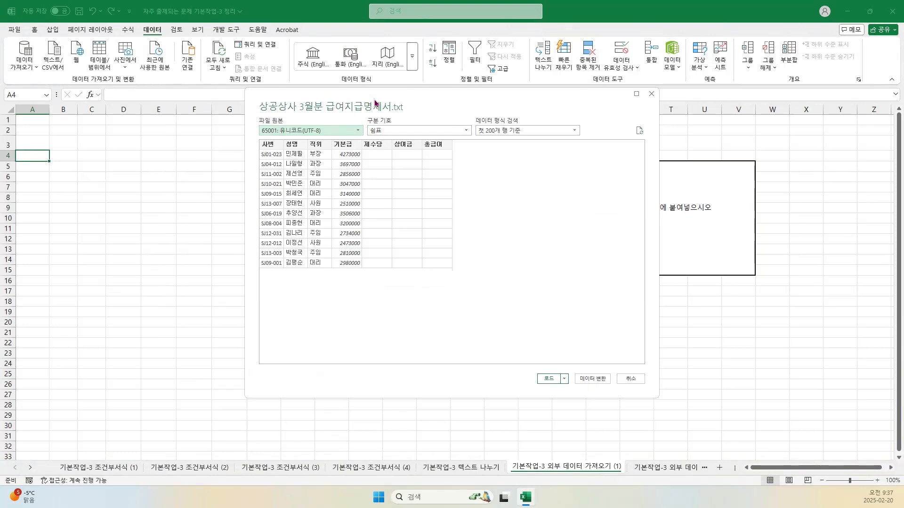
{"action": "left_click_drag", "start_coordinate": [375, 103], "coordinate": [300, 246]}
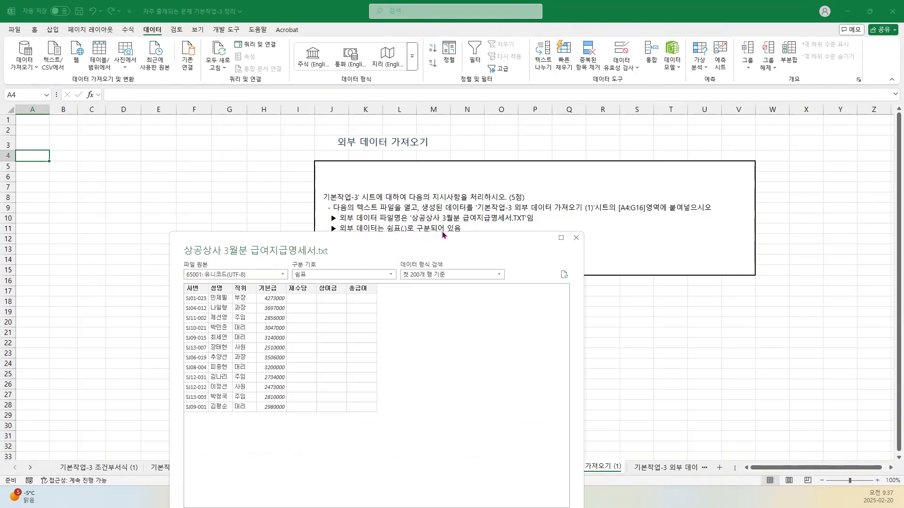
{"action": "left_click", "coordinate": [335, 275]}
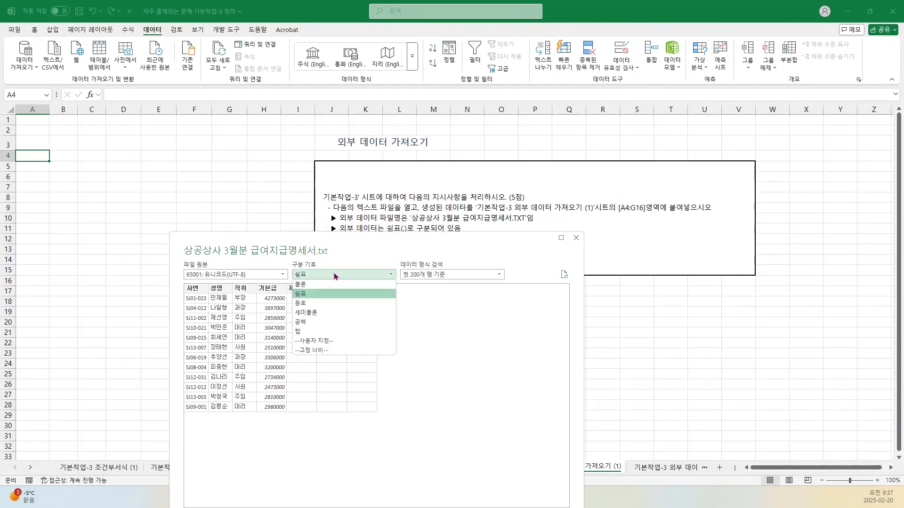
{"action": "left_click", "coordinate": [335, 275]}
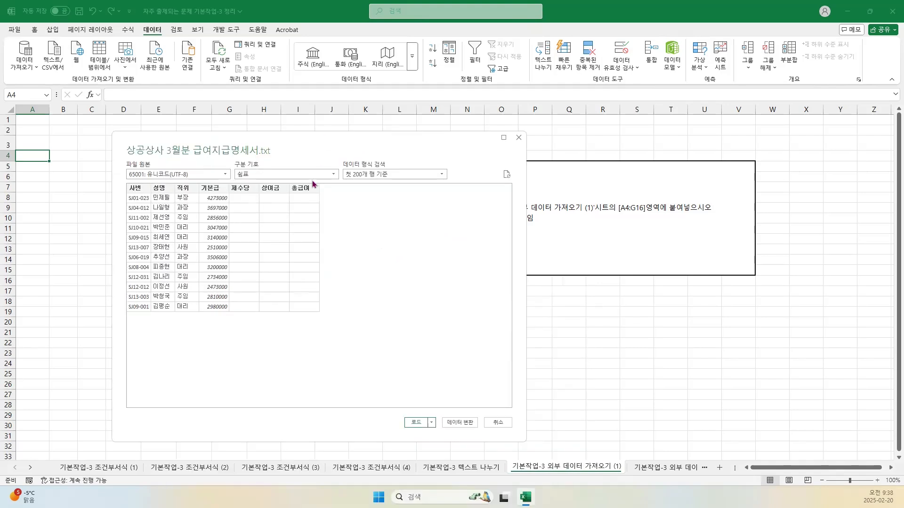
- Load the imported data as a table into the existing worksheet at $A$4, and close the queries and connections list
{"action": "left_click", "coordinate": [433, 423]}
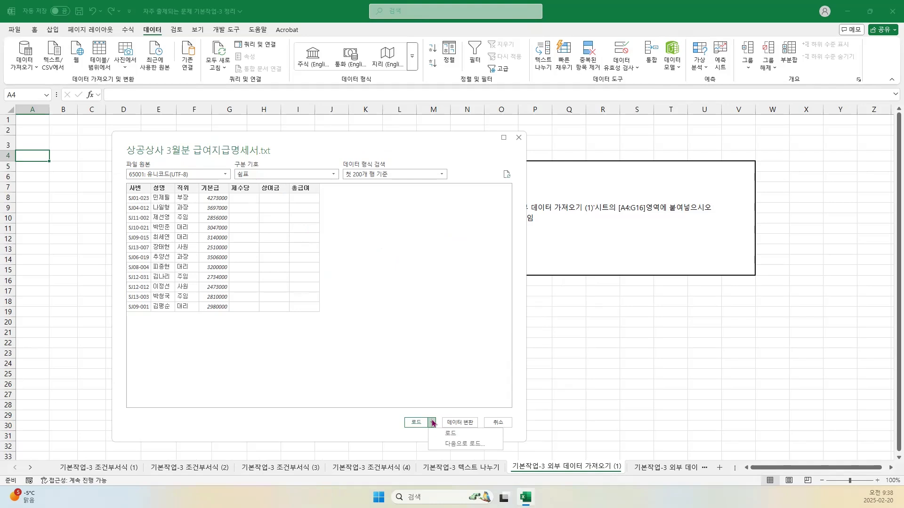
{"action": "left_click", "coordinate": [446, 444]}
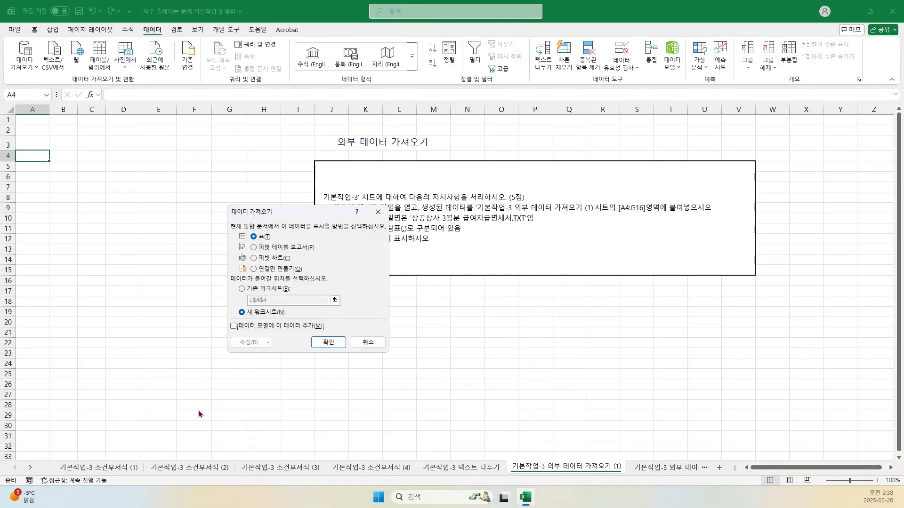
{"action": "left_click", "coordinate": [262, 289]}
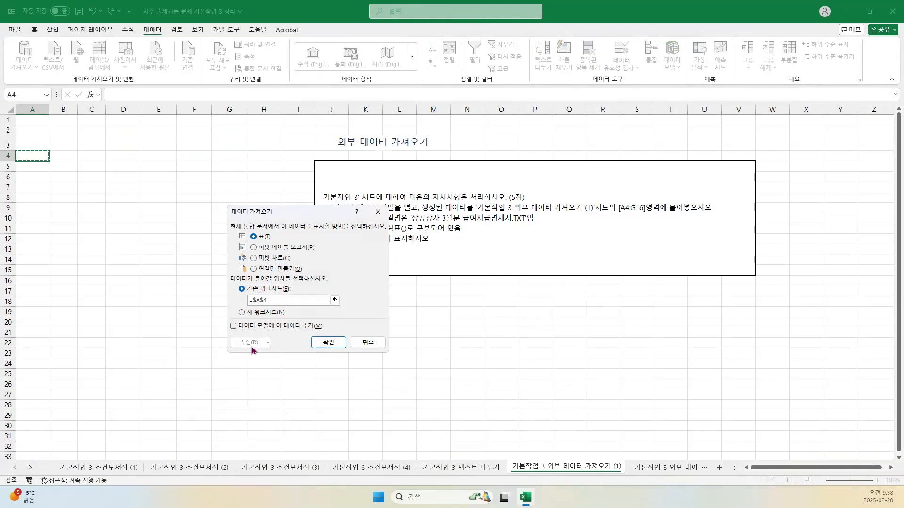
{"action": "left_click", "coordinate": [32, 155]}
{"action": "left_click", "coordinate": [330, 346]}
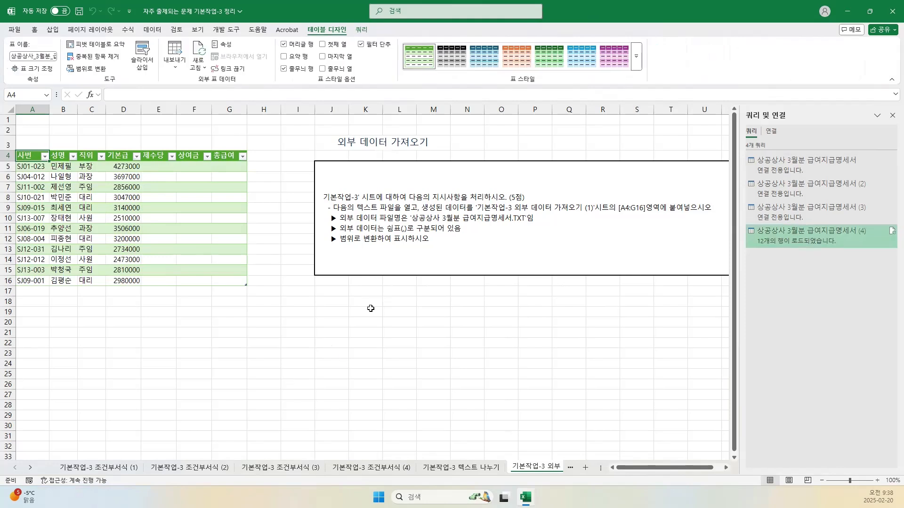
{"action": "left_click", "coordinate": [891, 115]}
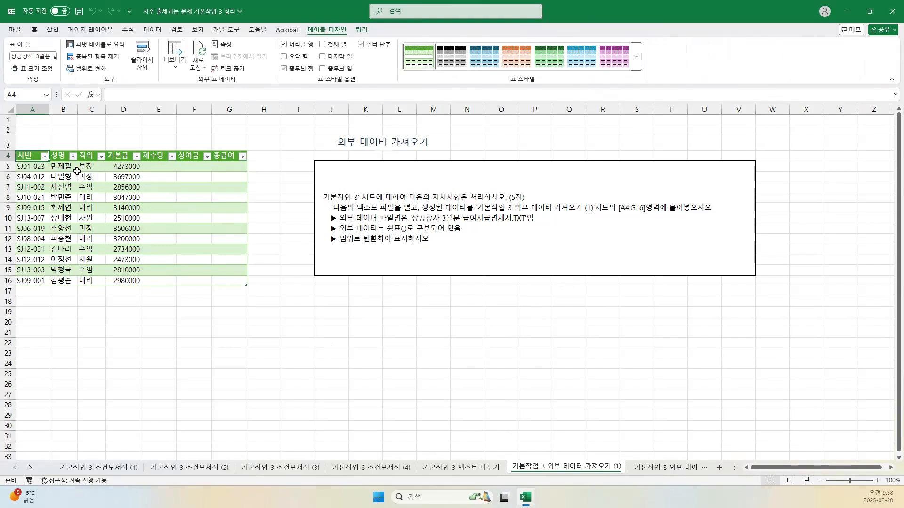
- Convert the imported payroll table at A4 to a normal range, removing its query definition
{"action": "left_click", "coordinate": [32, 158]}
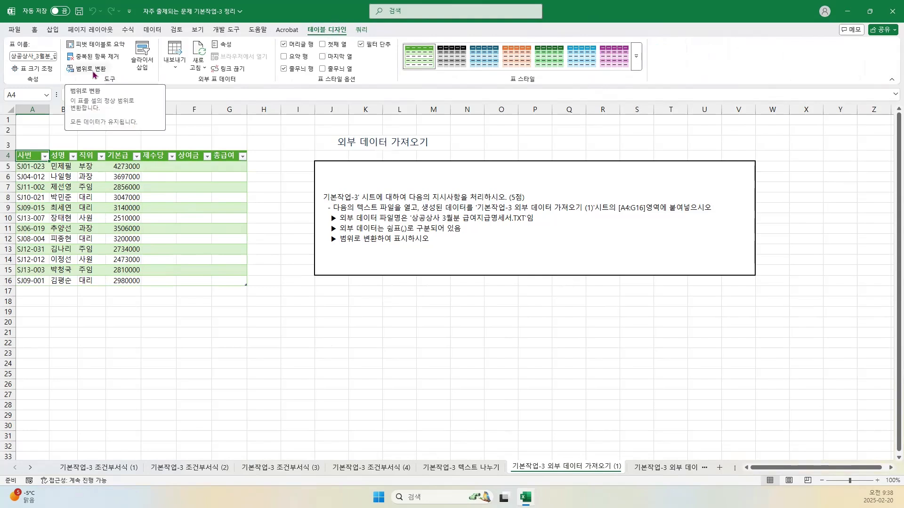
{"action": "left_click", "coordinate": [93, 74]}
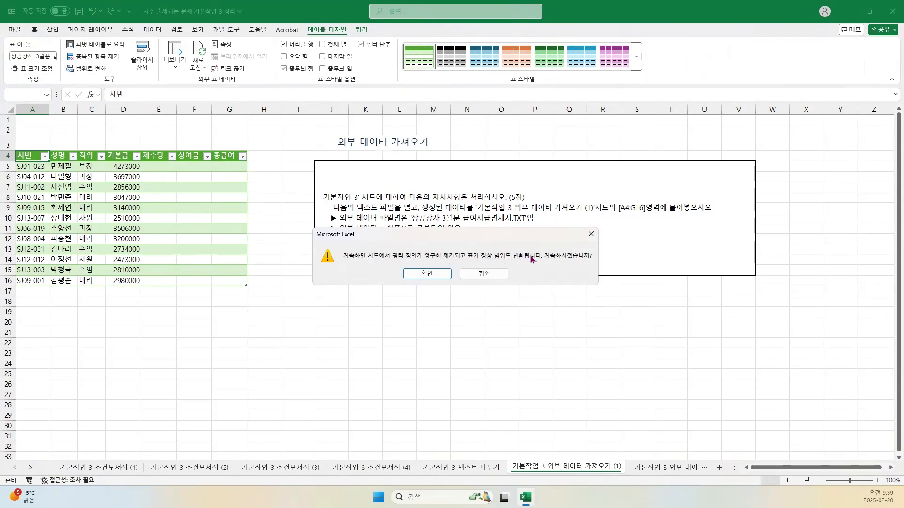
{"action": "left_click", "coordinate": [428, 274]}
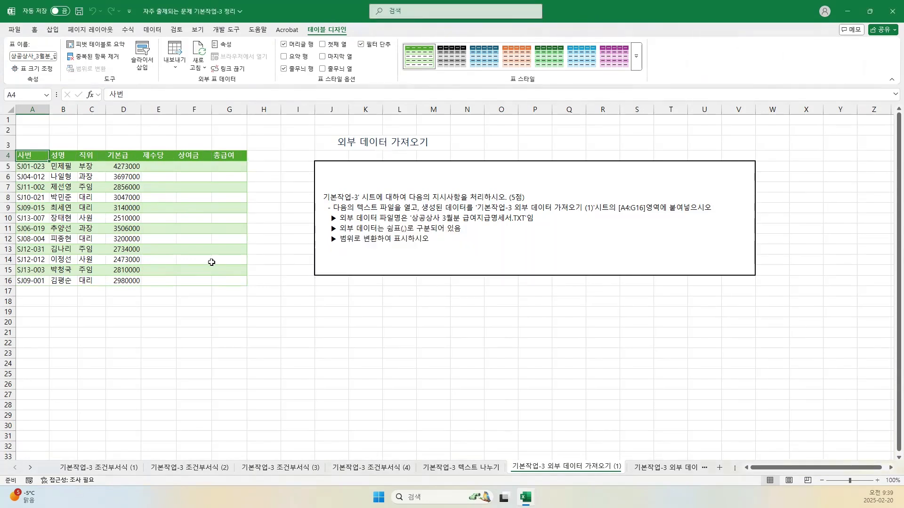
{"action": "left_click", "coordinate": [247, 335]}
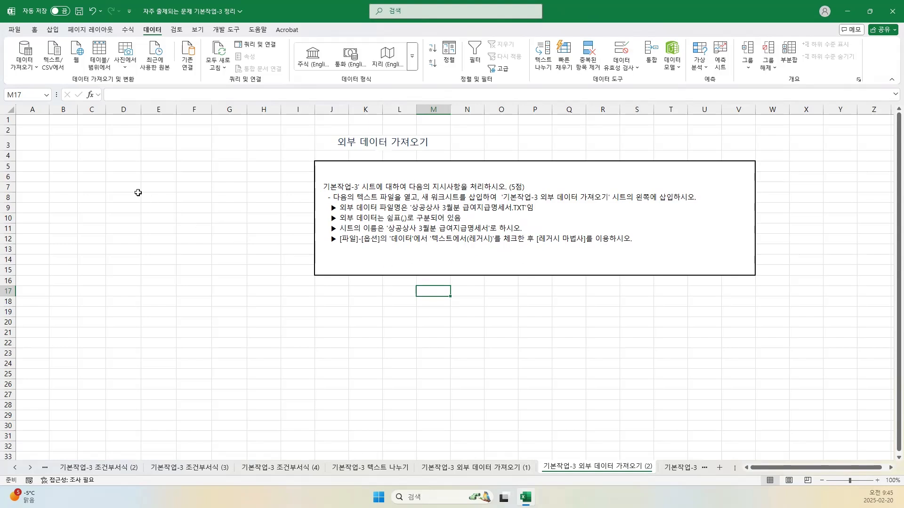
- Make sure the legacy text import wizard 텍스트에서(레거시) is enabled in the Excel data options
{"action": "left_click", "coordinate": [18, 33]}
{"action": "left_click", "coordinate": [33, 473]}
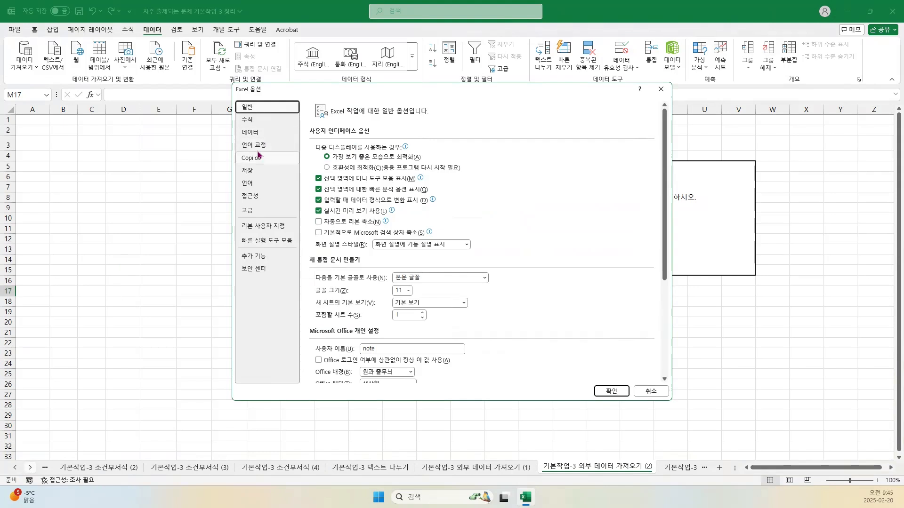
{"action": "left_click", "coordinate": [264, 132]}
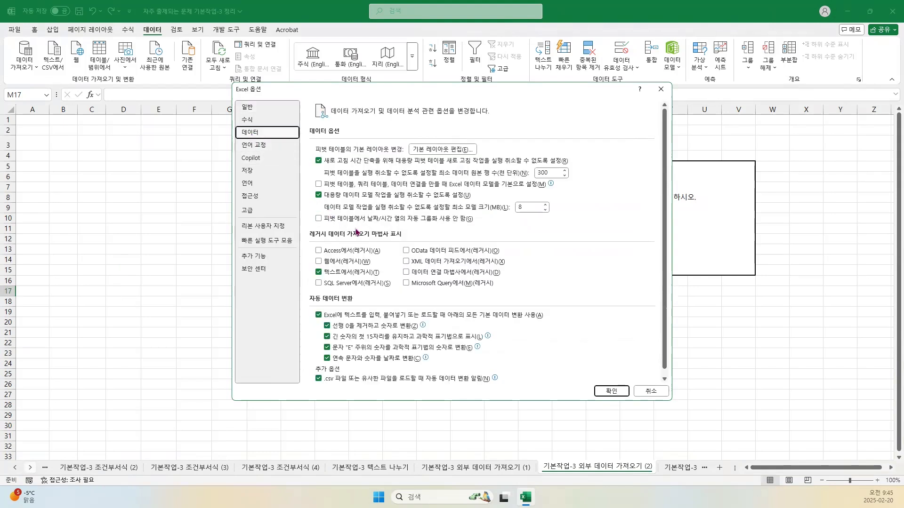
{"action": "left_click", "coordinate": [319, 272]}
{"action": "left_click", "coordinate": [318, 273]}
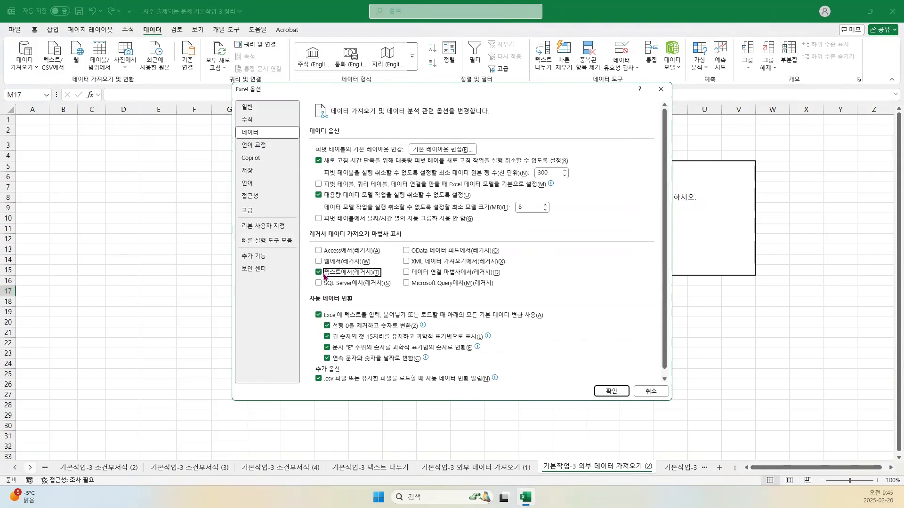
{"action": "left_click", "coordinate": [603, 390]}
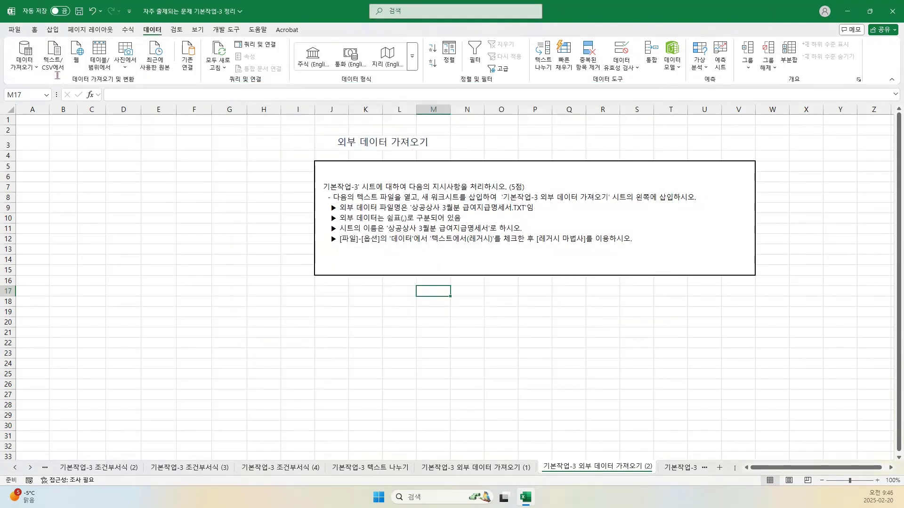
- Open 상공상사 3월분 급여지급명세서 with the legacy text import wizard
{"action": "left_click", "coordinate": [35, 65]}
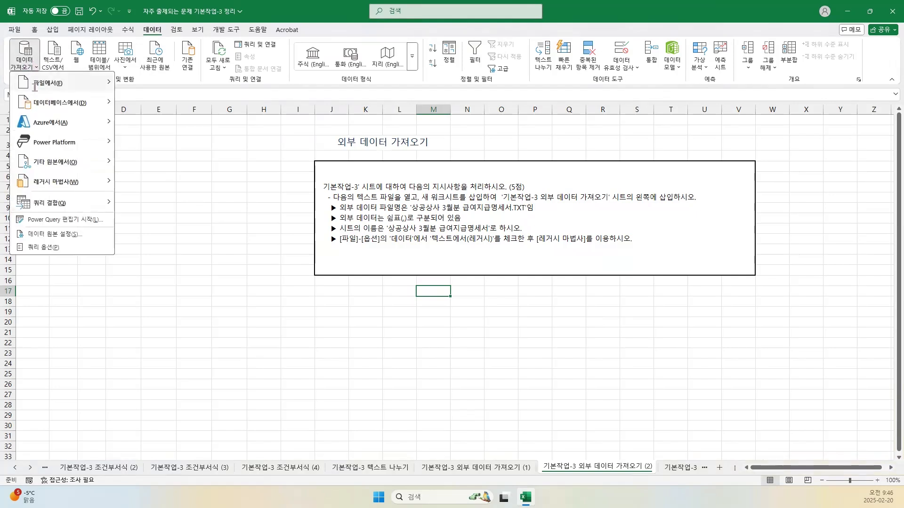
{"action": "mouse_move", "coordinate": [46, 179]}
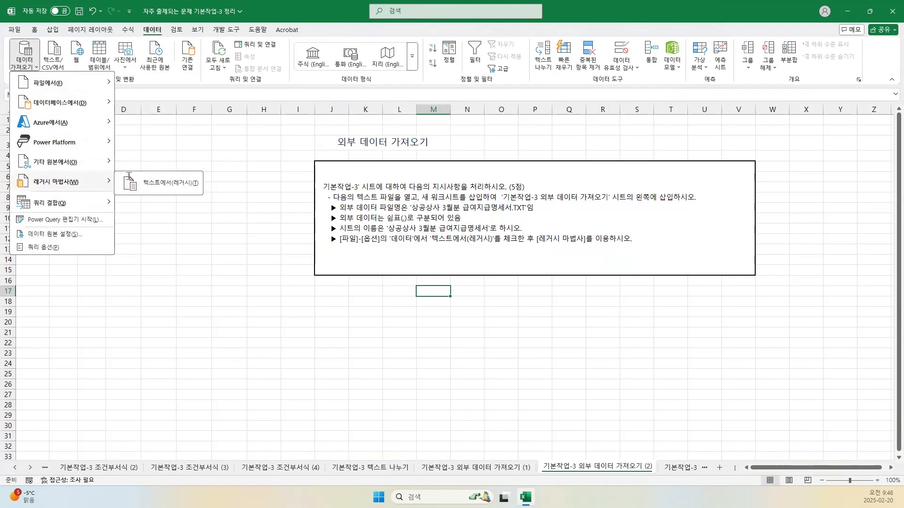
{"action": "left_click", "coordinate": [160, 183]}
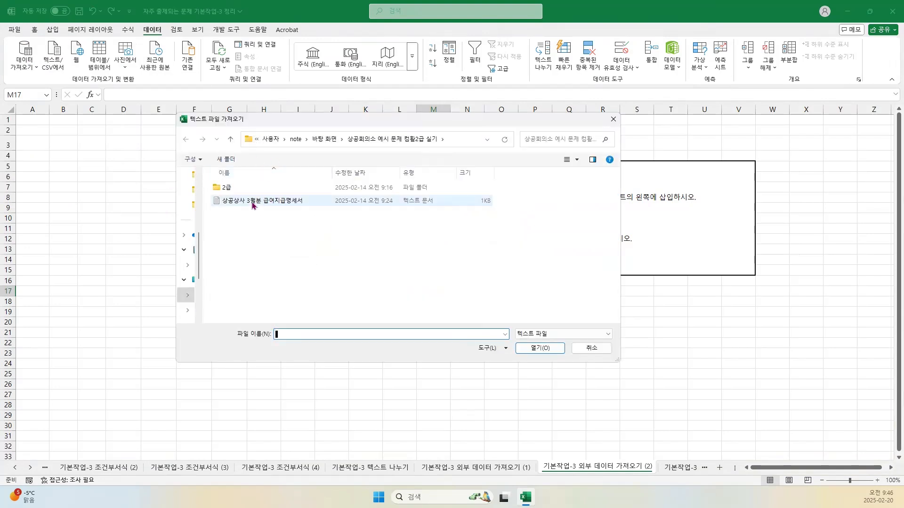
{"action": "left_click", "coordinate": [251, 201]}
{"action": "left_click", "coordinate": [541, 348]}
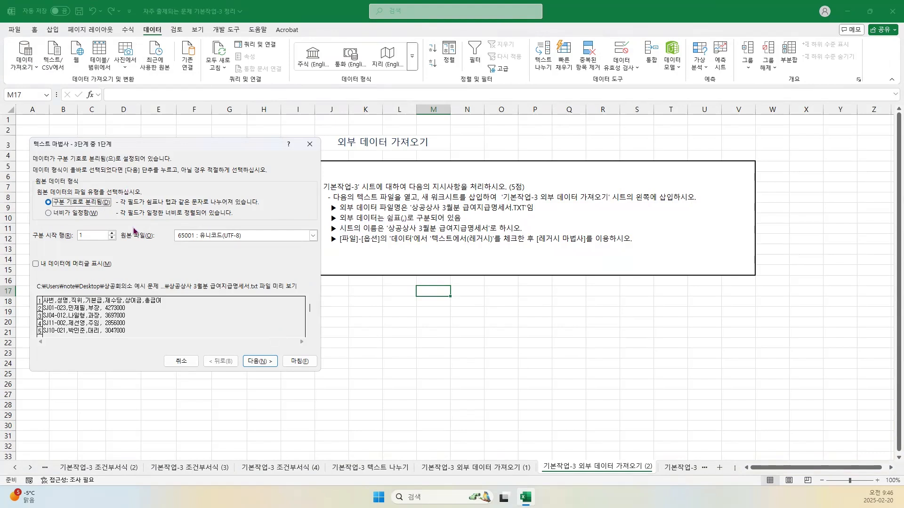
- Import the text as comma-delimited data with all columns in General format, placing it in a new worksheet
{"action": "left_click", "coordinate": [258, 363]}
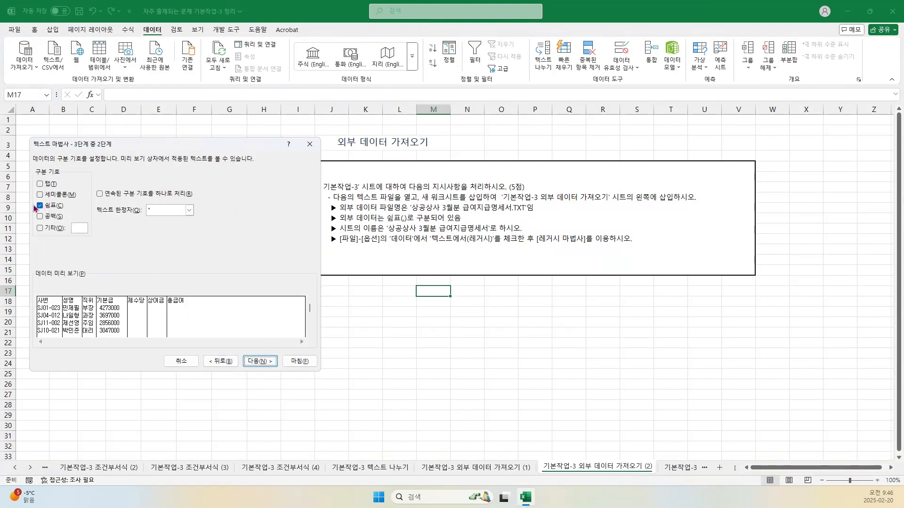
{"action": "left_click", "coordinate": [259, 362]}
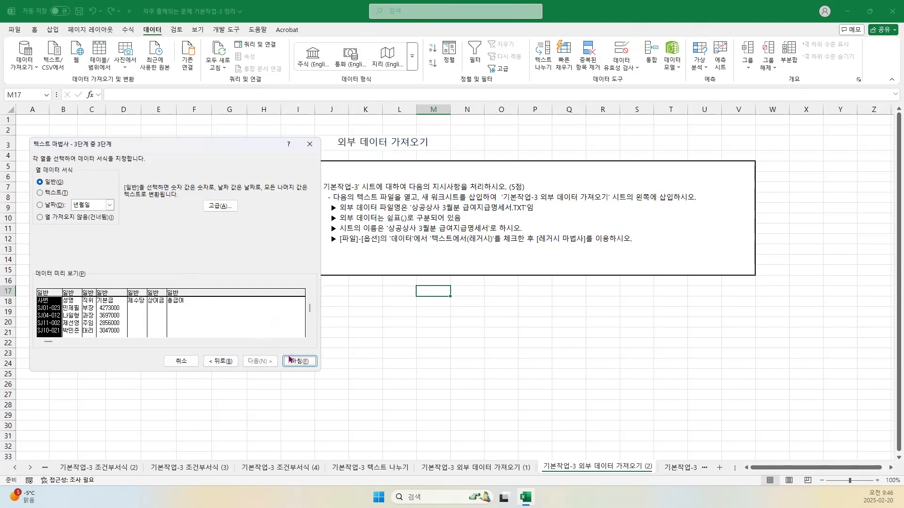
{"action": "left_click", "coordinate": [304, 364]}
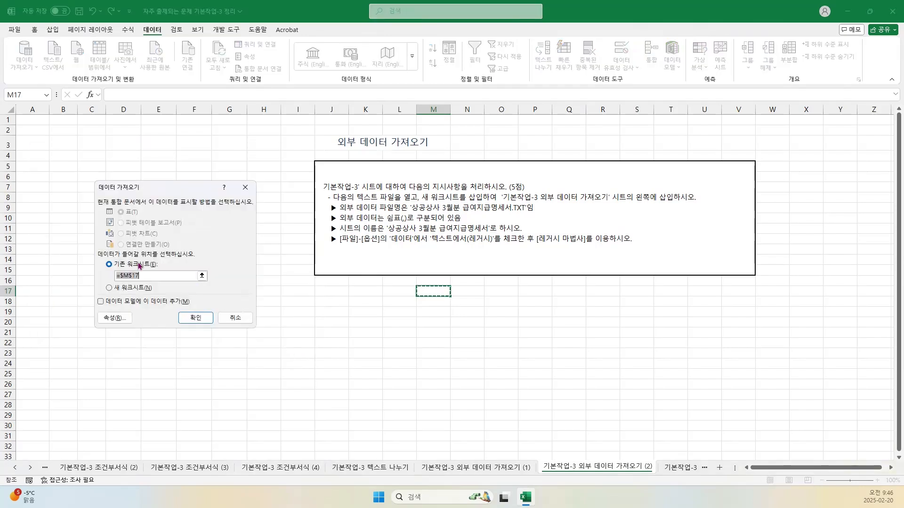
{"action": "left_click", "coordinate": [113, 289]}
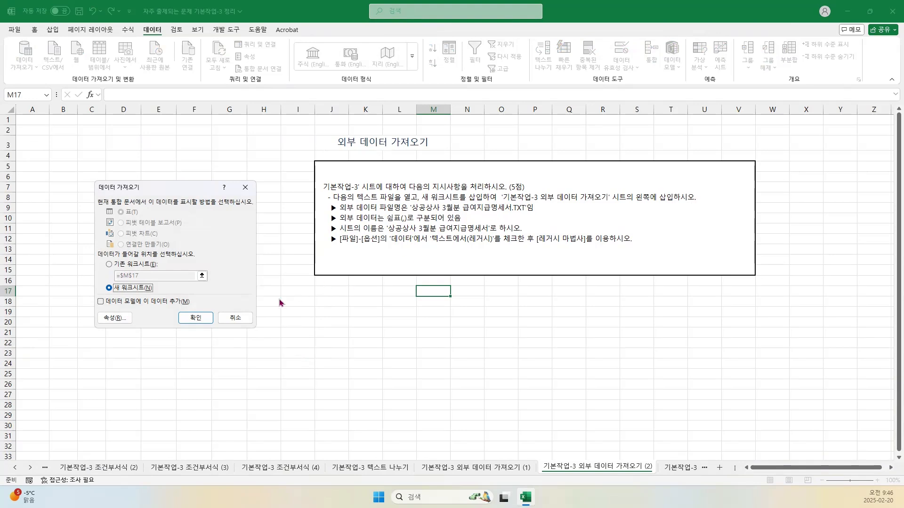
{"action": "left_click", "coordinate": [202, 319]}
{"action": "left_click", "coordinate": [203, 319]}
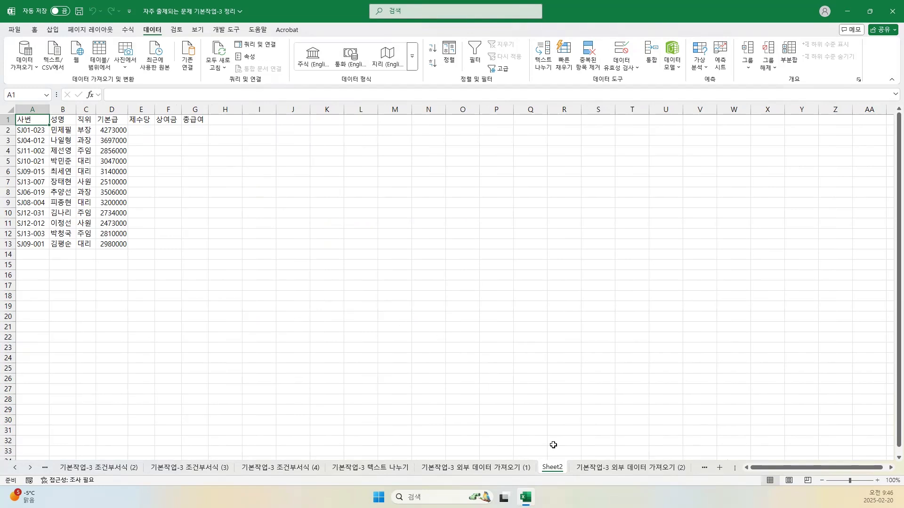
- Rename the new worksheet holding the imported data as 상공상사 3월분 급여지급명세서
{"action": "left_click", "coordinate": [594, 468]}
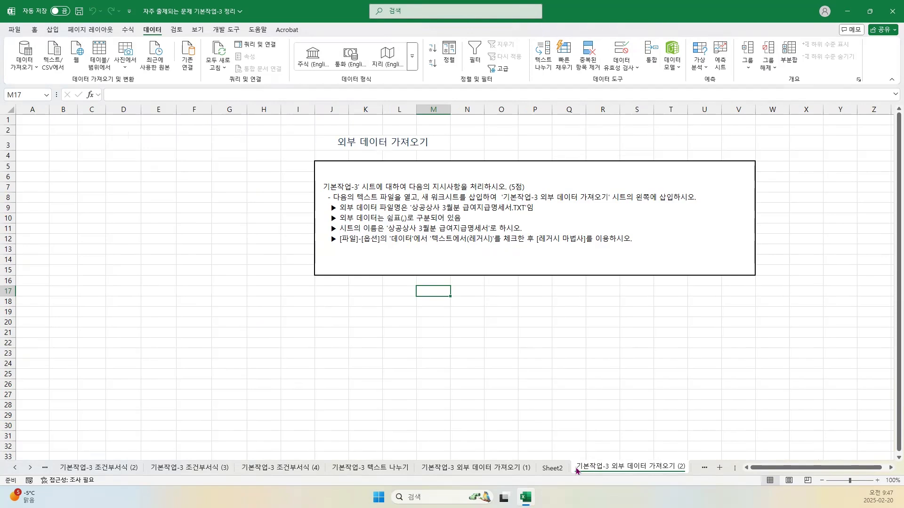
{"action": "left_click", "coordinate": [552, 469]}
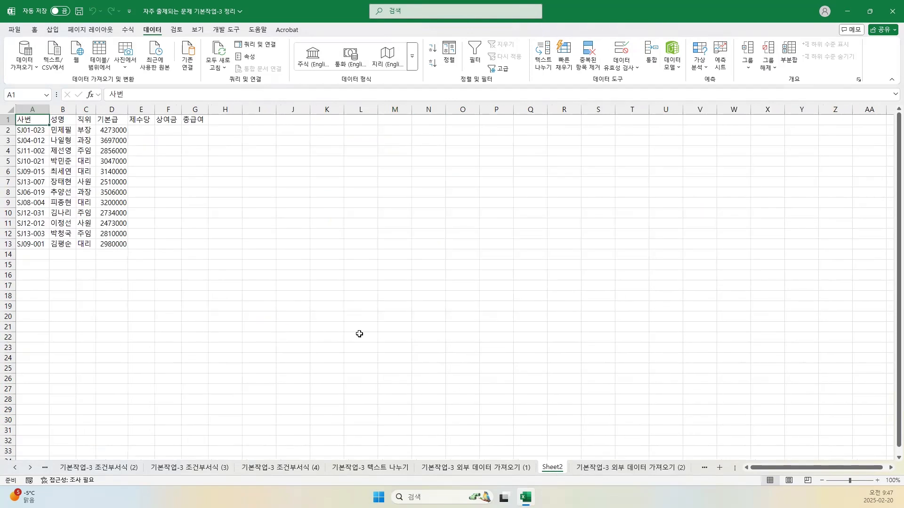
{"action": "double_click", "coordinate": [553, 467]}
{"action": "type", "text": "상공상사 3월분 급여지급명세서"}
{"action": "left_click", "coordinate": [626, 470]}
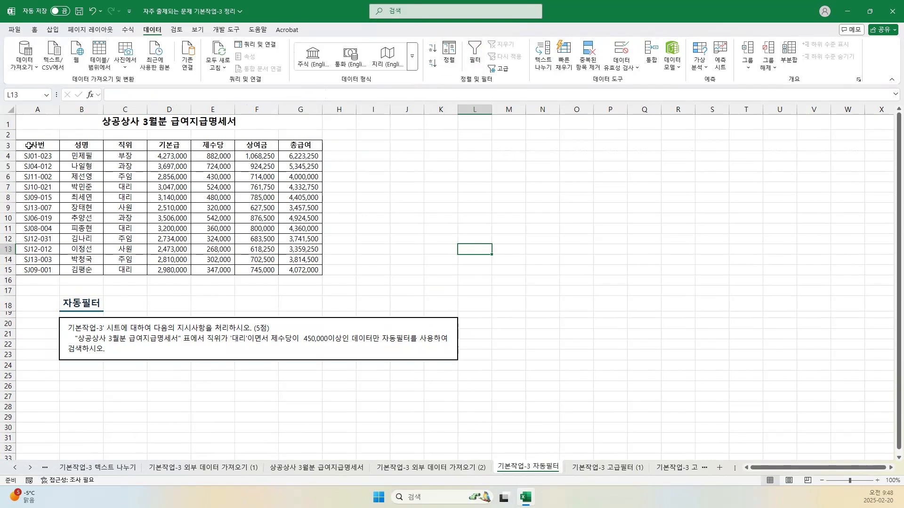
- On the 기본작업-3 자동필터 sheet, turn on AutoFilter for the payroll table headed in row 3
{"action": "left_click", "coordinate": [29, 146]}
{"action": "left_click_drag", "start_coordinate": [141, 165], "coordinate": [289, 269]}
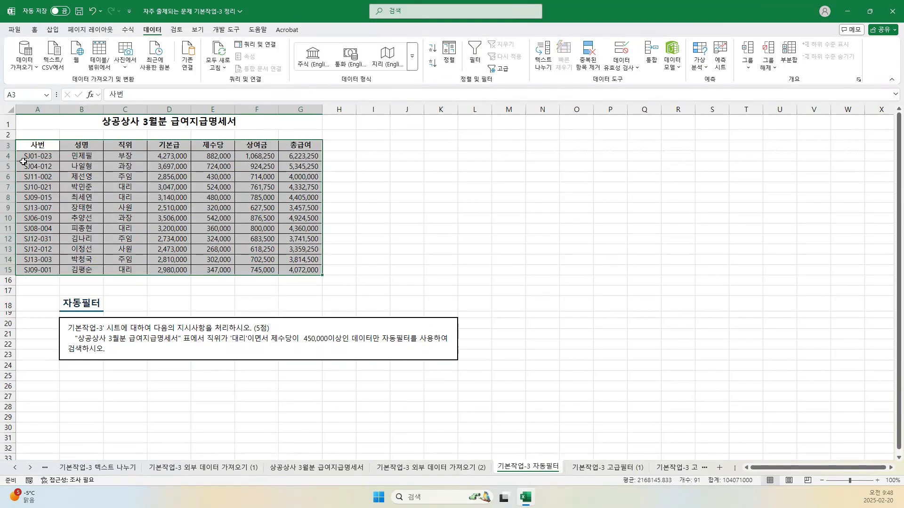
{"action": "left_click", "coordinate": [30, 146]}
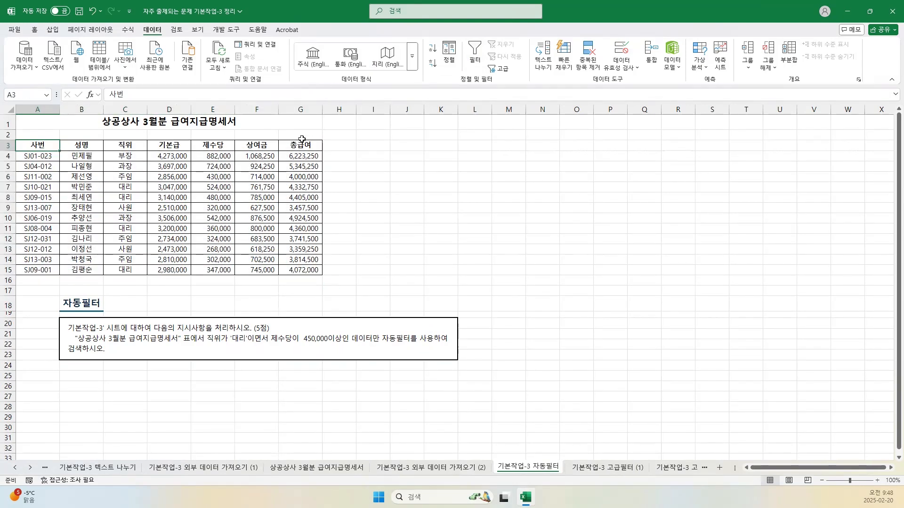
{"action": "left_click", "coordinate": [476, 58]}
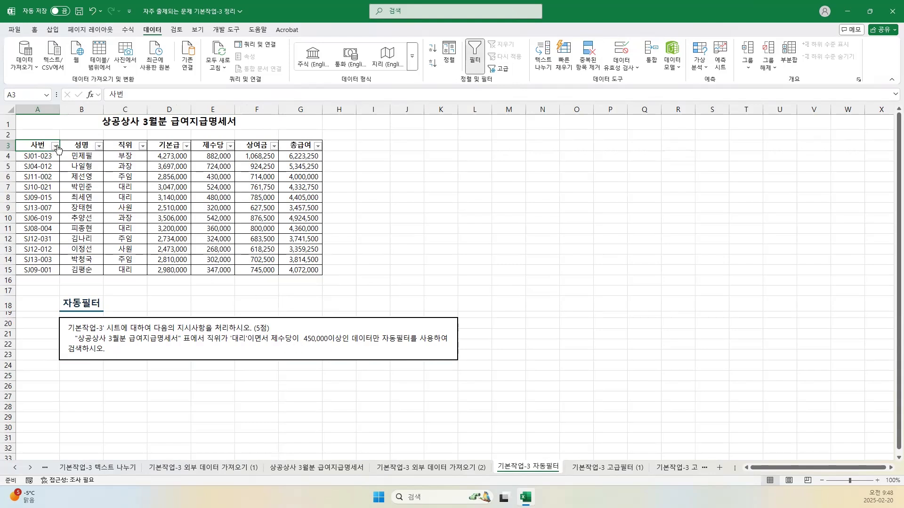
{"action": "left_click", "coordinate": [55, 146]}
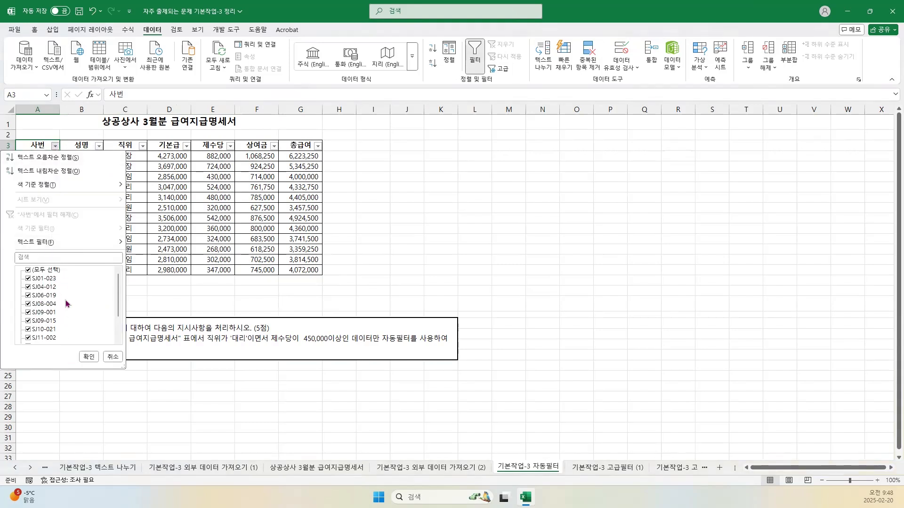
{"action": "left_click", "coordinate": [28, 279]}
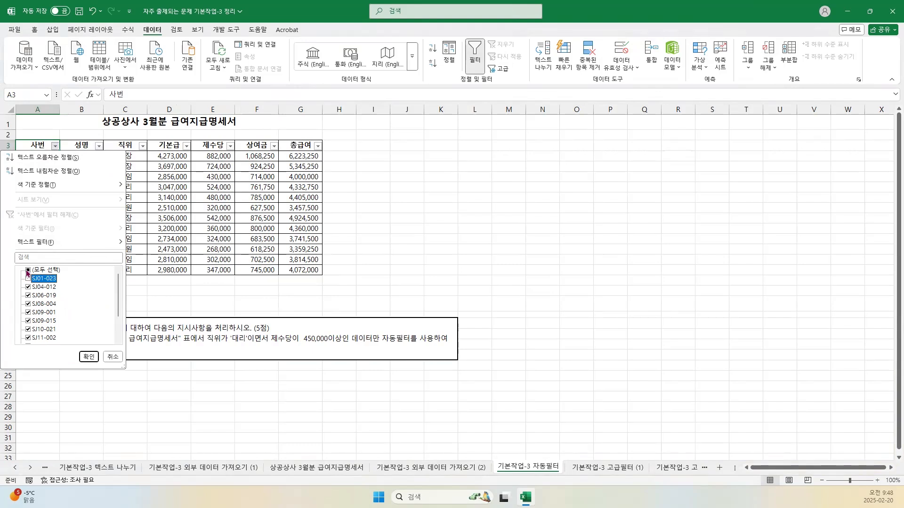
{"action": "left_click", "coordinate": [29, 271]}
{"action": "left_click", "coordinate": [29, 271]}
{"action": "left_click", "coordinate": [28, 279]}
{"action": "left_click", "coordinate": [49, 287]}
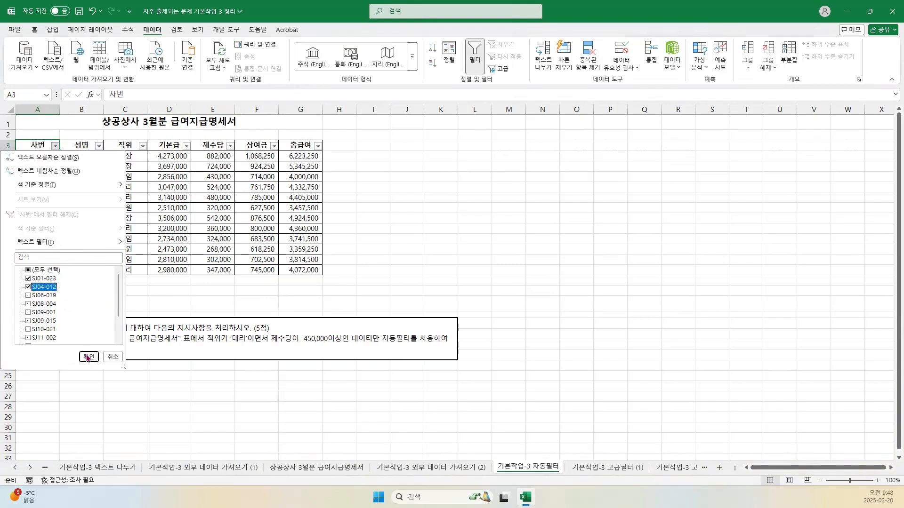
{"action": "left_click", "coordinate": [28, 270]}
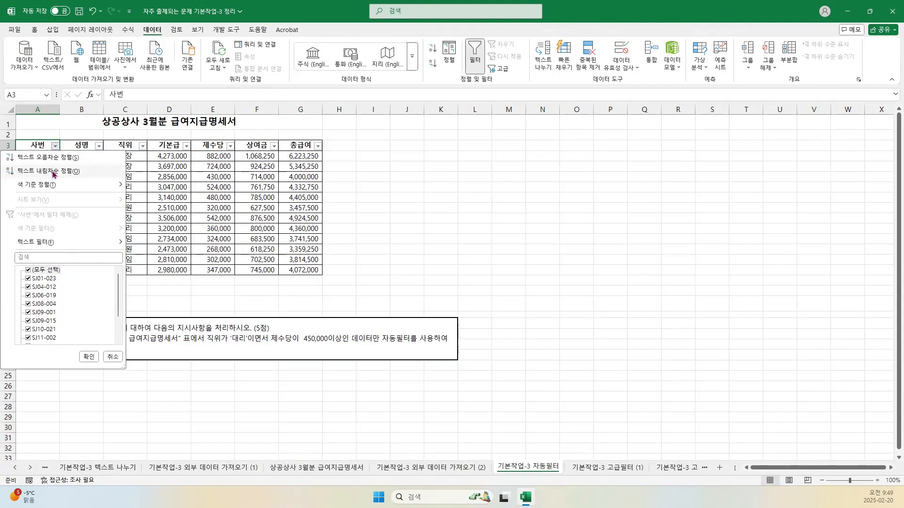
{"action": "mouse_move", "coordinate": [54, 190]}
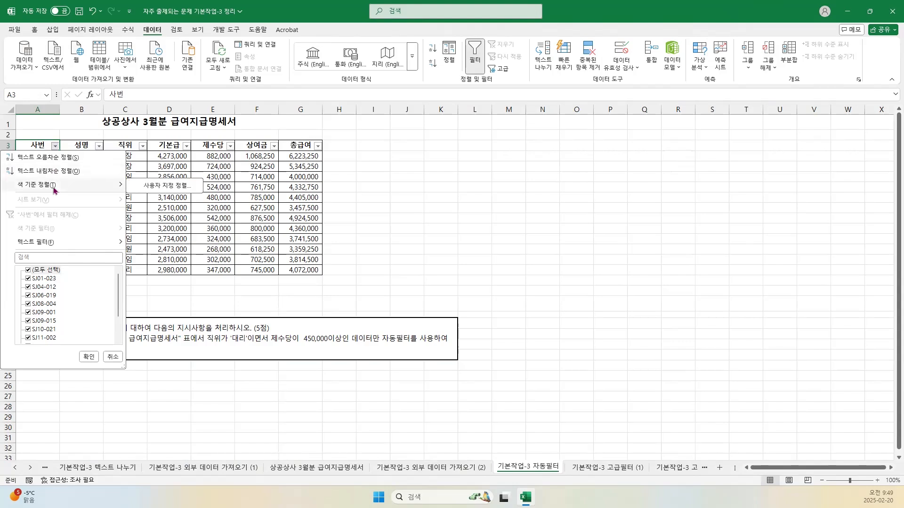
{"action": "mouse_move", "coordinate": [54, 246]}
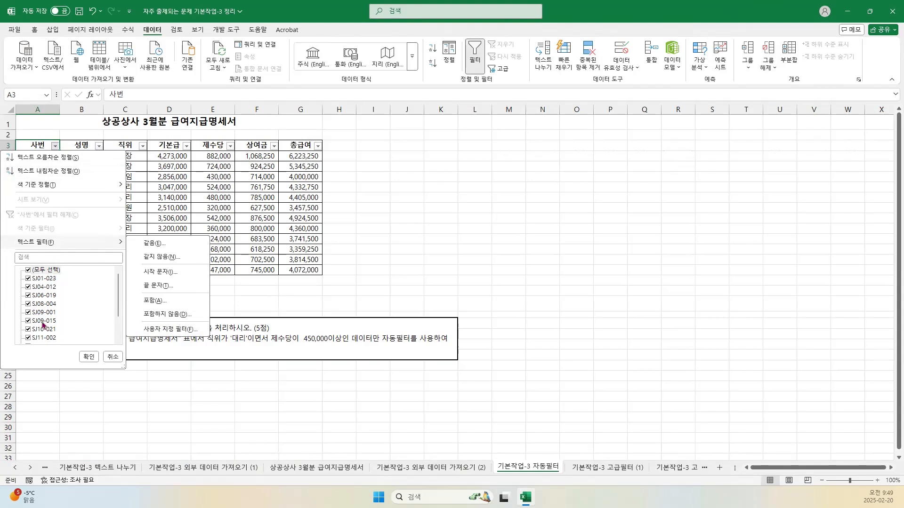
{"action": "left_click", "coordinate": [112, 358]}
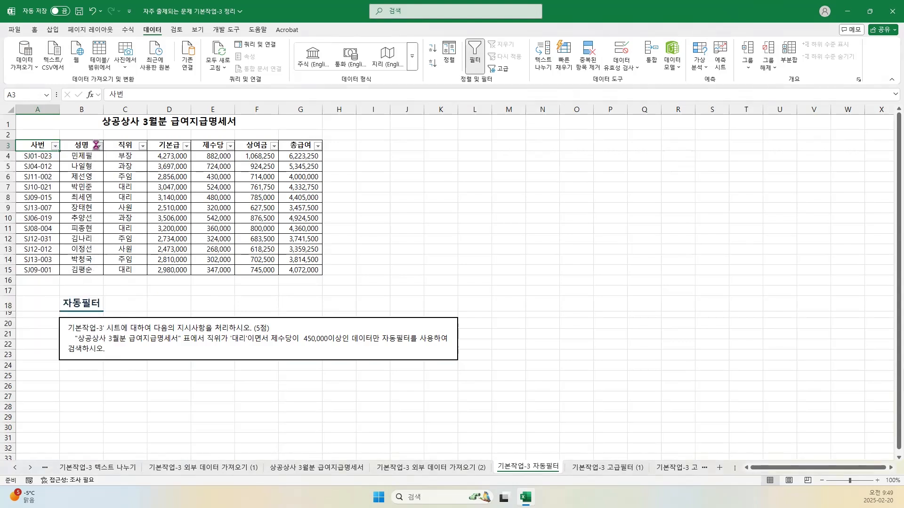
- Filter the 성명 column to show only the first three names in its value list
{"action": "left_click", "coordinate": [98, 146]}
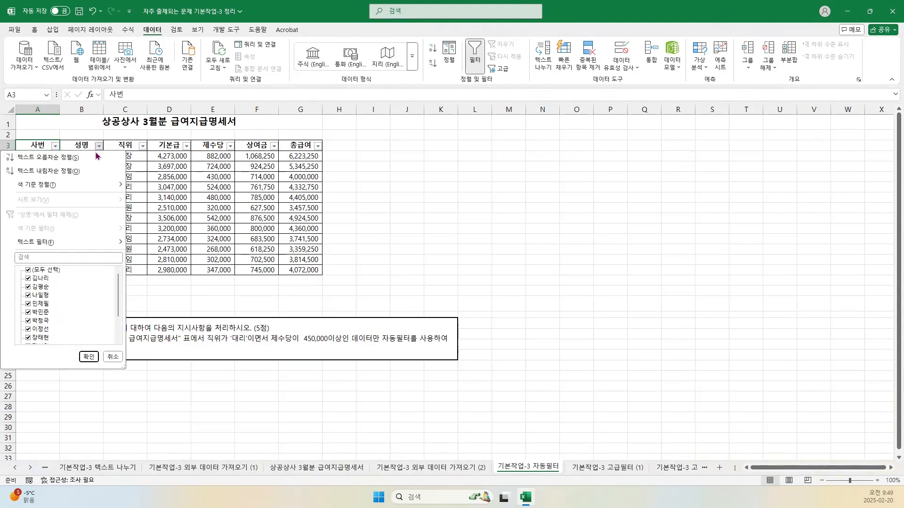
{"action": "left_click", "coordinate": [28, 270]}
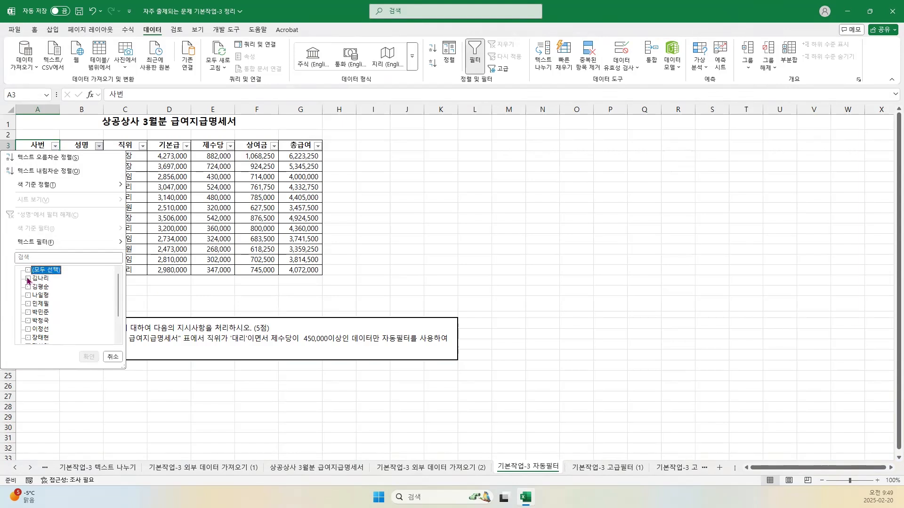
{"action": "left_click", "coordinate": [28, 279]}
{"action": "left_click", "coordinate": [27, 286]}
{"action": "left_click", "coordinate": [28, 295]}
{"action": "left_click", "coordinate": [89, 356]}
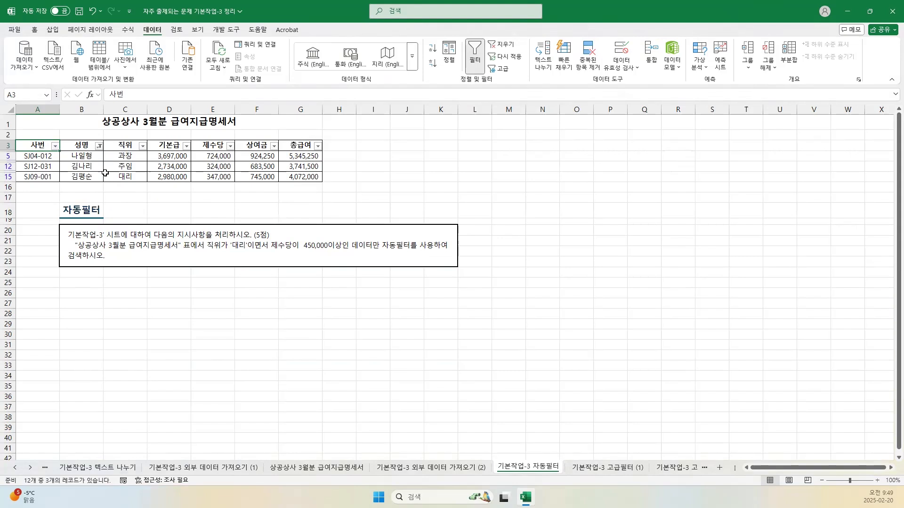
- Replace the 성명 filter with a custom text filter for values equal to 김*
{"action": "left_click", "coordinate": [100, 146]}
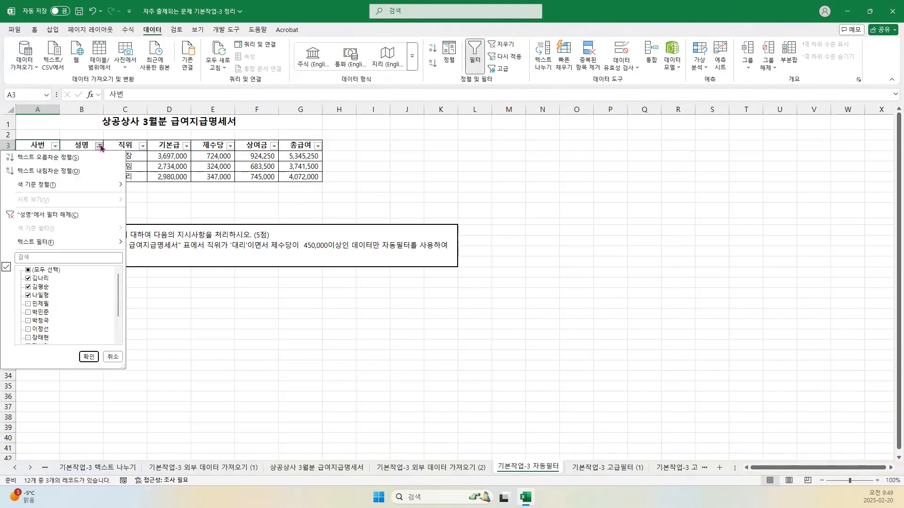
{"action": "left_click", "coordinate": [29, 270]}
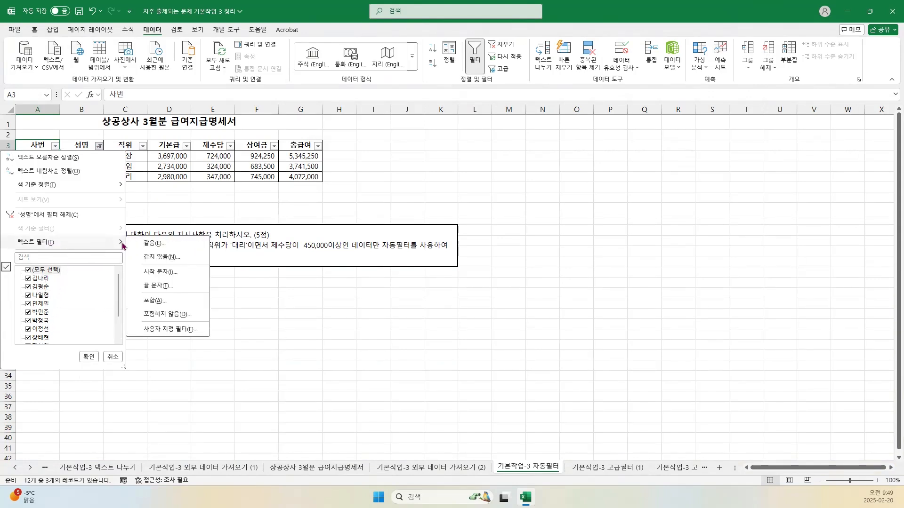
{"action": "left_click", "coordinate": [146, 245]}
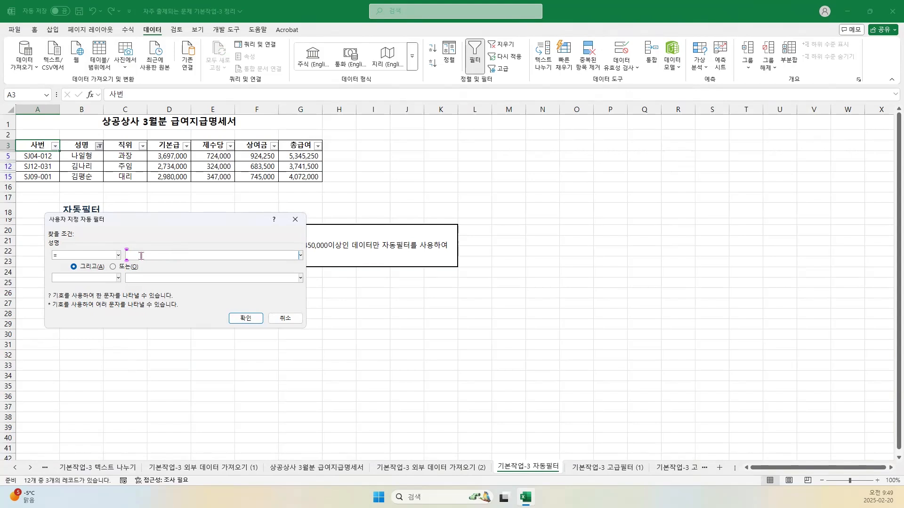
{"action": "type", "text": "김*"}
{"action": "left_click", "coordinate": [245, 318]}
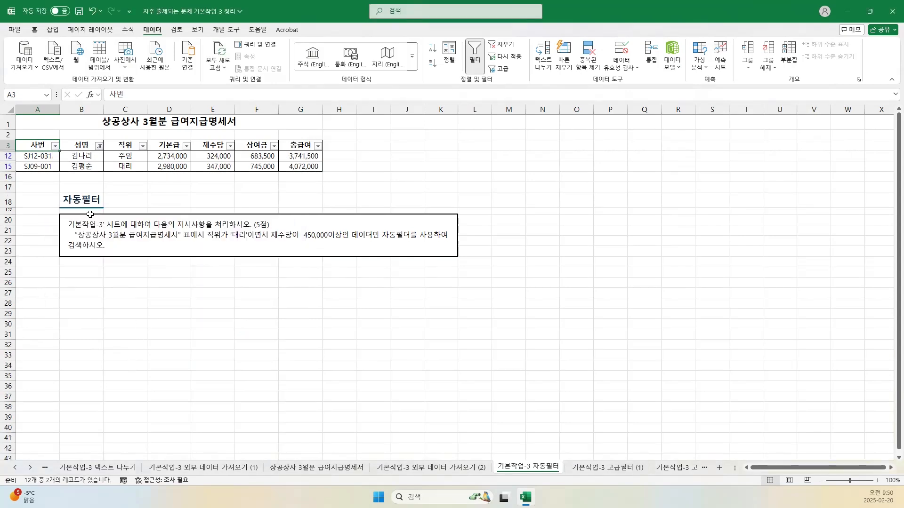
- Clear the 성명 filter, then remove the middle syllable of the name in B8 and change the surname in B10 to 최
{"action": "left_click", "coordinate": [100, 147]}
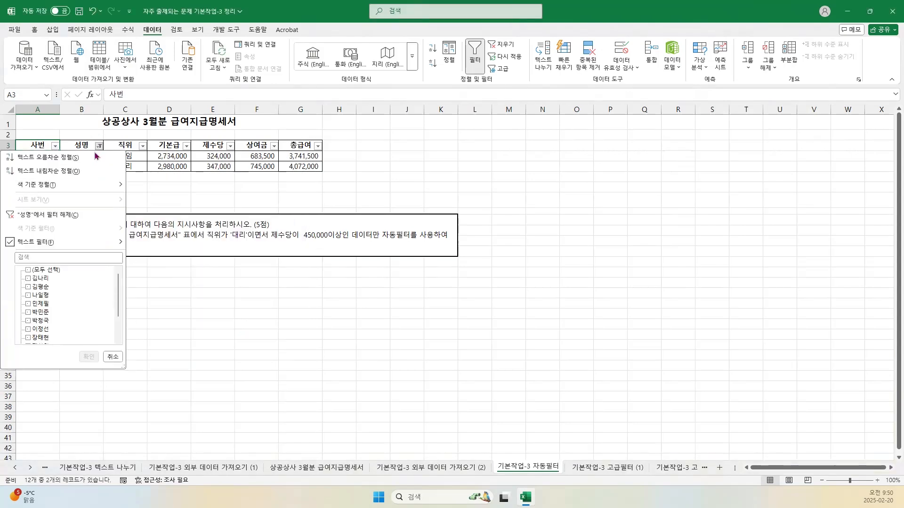
{"action": "left_click", "coordinate": [53, 215]}
{"action": "left_click", "coordinate": [84, 197]}
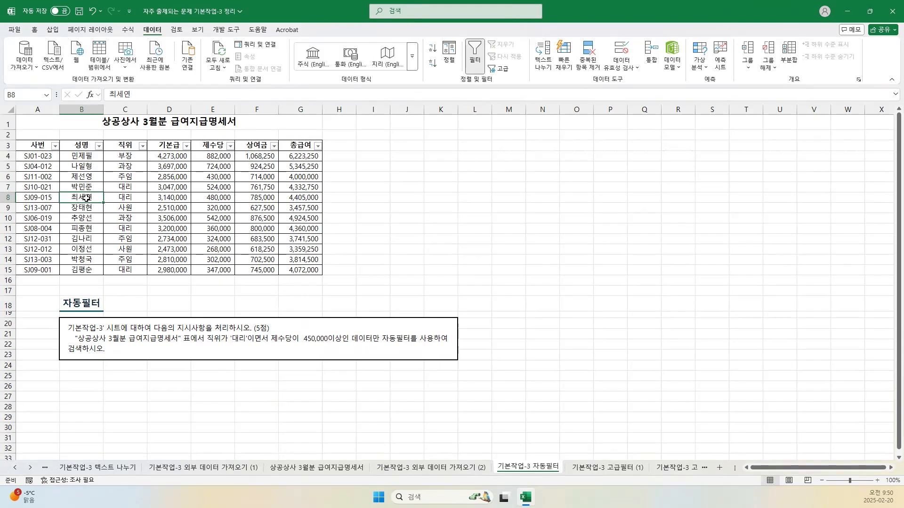
{"action": "double_click", "coordinate": [86, 198]}
{"action": "key", "text": "BackSpace"}
{"action": "left_click", "coordinate": [84, 229]}
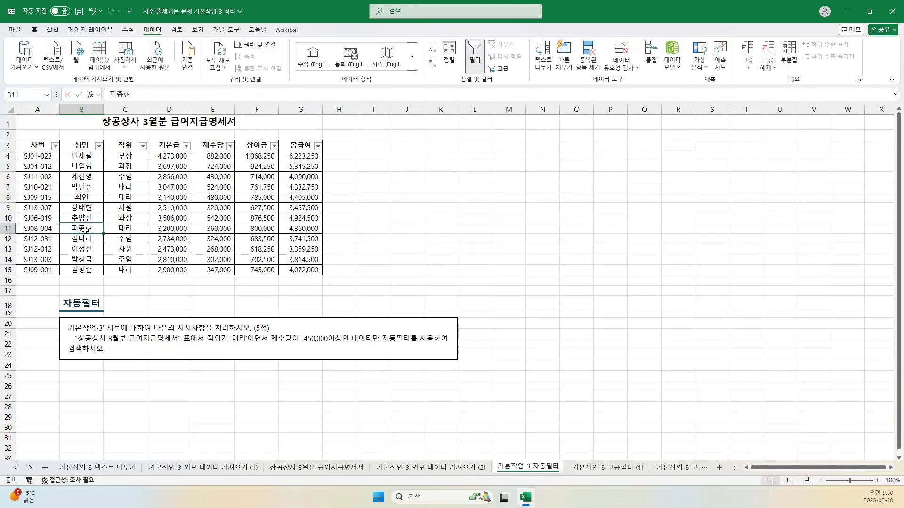
{"action": "double_click", "coordinate": [82, 219]}
{"action": "key", "text": "BackSpace"}
{"action": "type", "text": "최"}
- Change the name in B13 to a four-syllable name starting with 최, and replace the surname in B14 with 최
{"action": "double_click", "coordinate": [100, 251]}
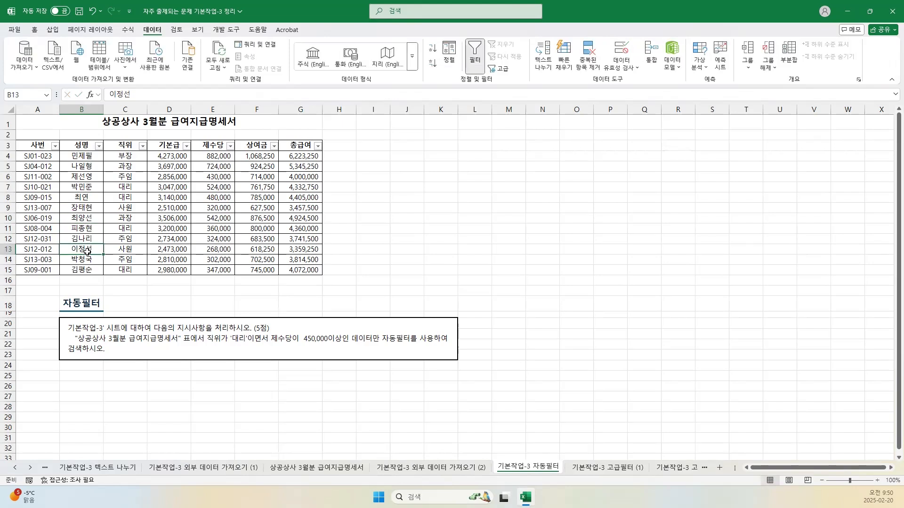
{"action": "key", "text": "Left"}
{"action": "key", "text": "BackSpace"}
{"action": "key", "text": "BackSpace"}
{"action": "type", "text": "조"}
{"action": "type", "text": "이나"}
{"action": "left_click", "coordinate": [109, 290]}
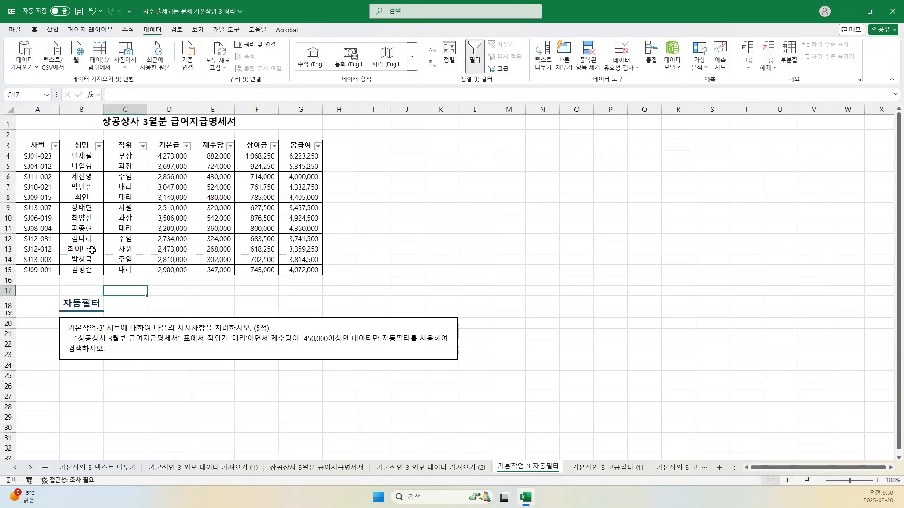
{"action": "double_click", "coordinate": [102, 261]}
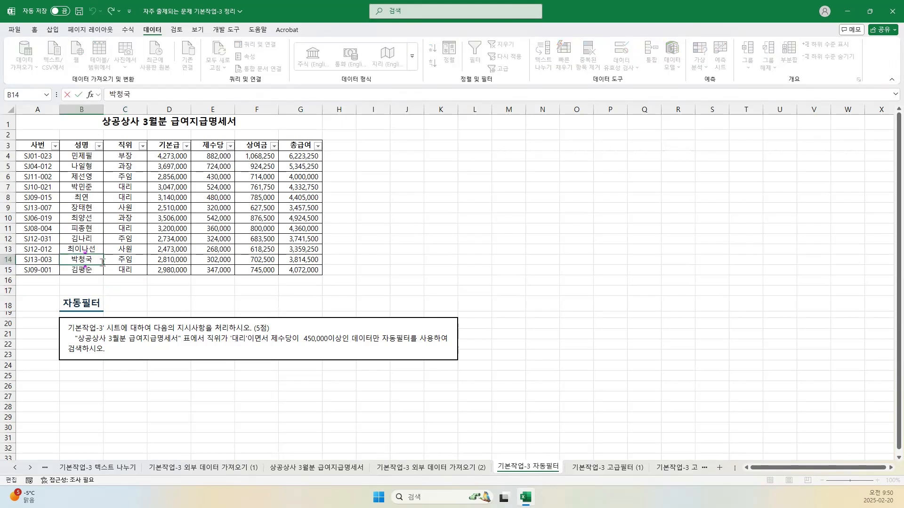
{"action": "key", "text": "BackSpace"}
{"action": "type", "text": "최"}
{"action": "key", "text": "Return"}
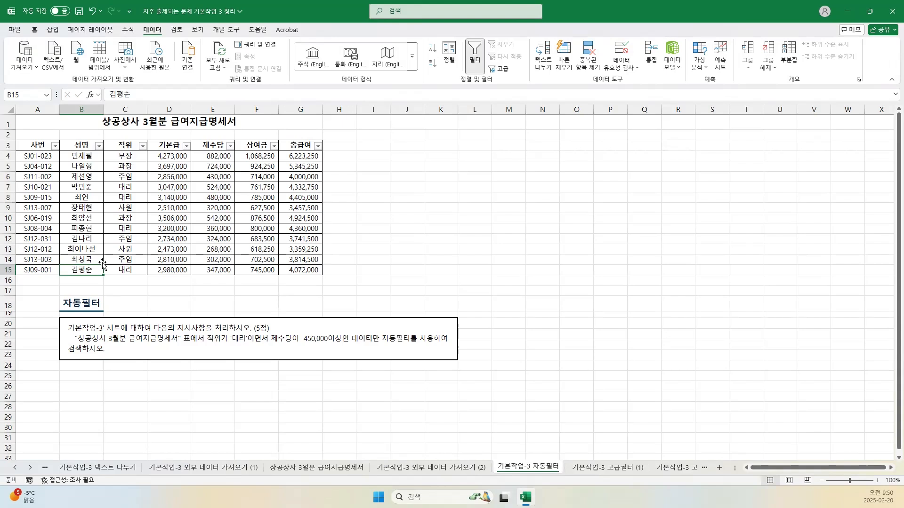
- Filter the 성명 column with a custom text filter equal to 최*, and clear that filter
{"action": "left_click", "coordinate": [99, 146]}
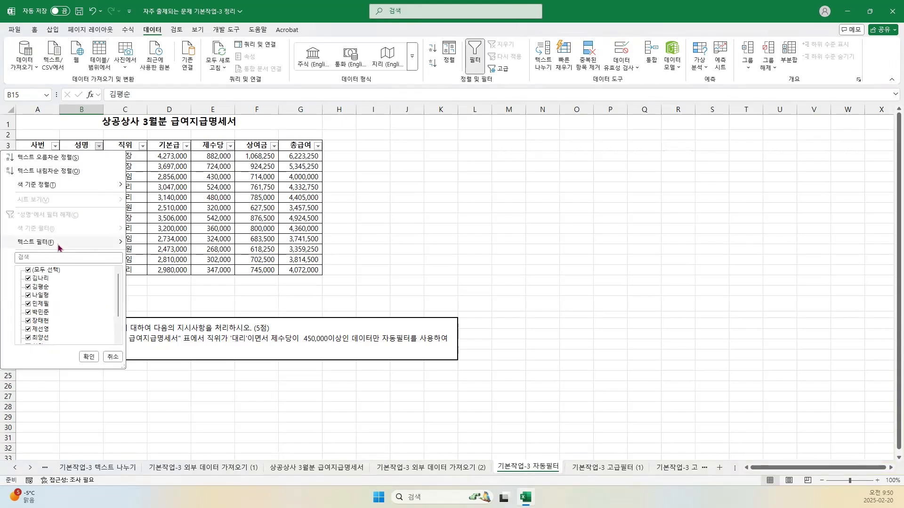
{"action": "mouse_move", "coordinate": [59, 247]}
{"action": "left_click", "coordinate": [161, 250]}
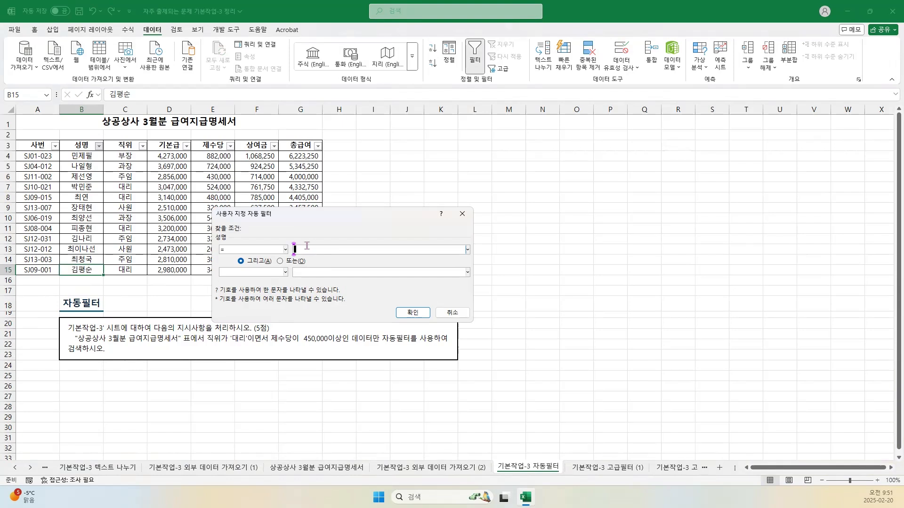
{"action": "type", "text": "*"}
{"action": "left_click", "coordinate": [412, 313]}
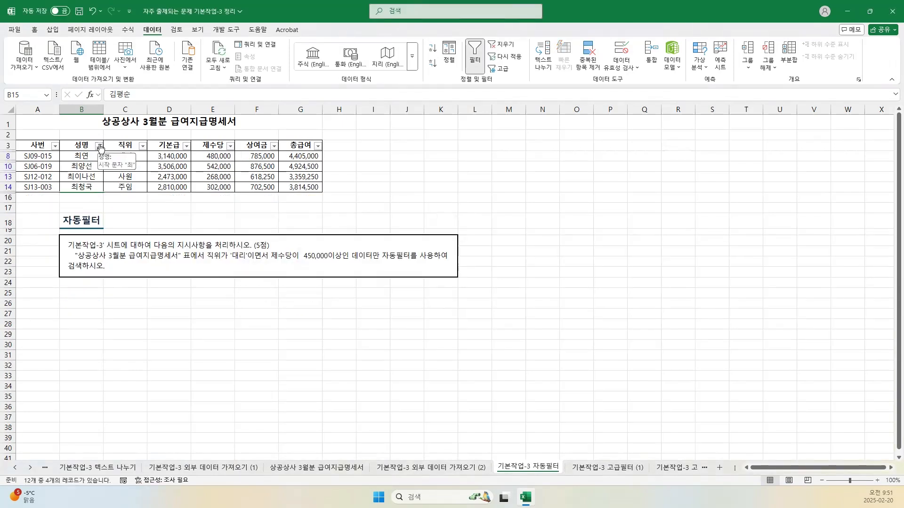
{"action": "left_click", "coordinate": [99, 147]}
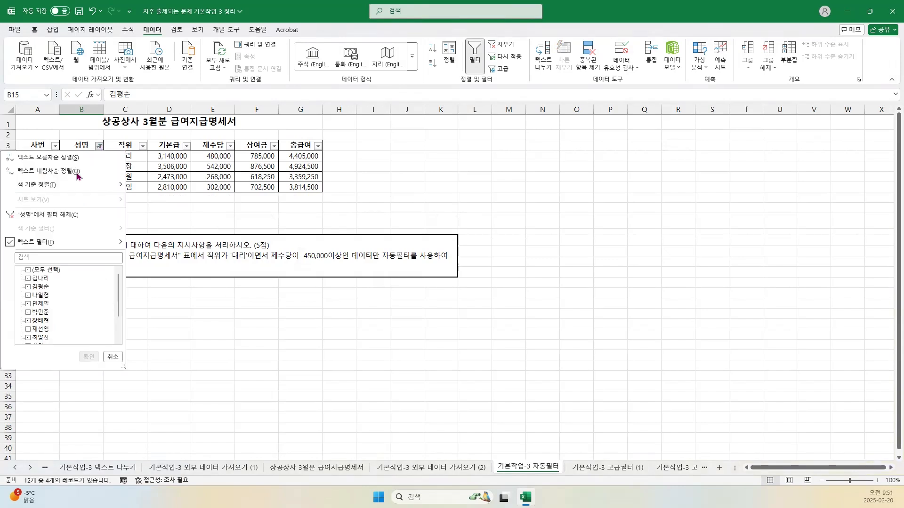
{"action": "left_click", "coordinate": [61, 218]}
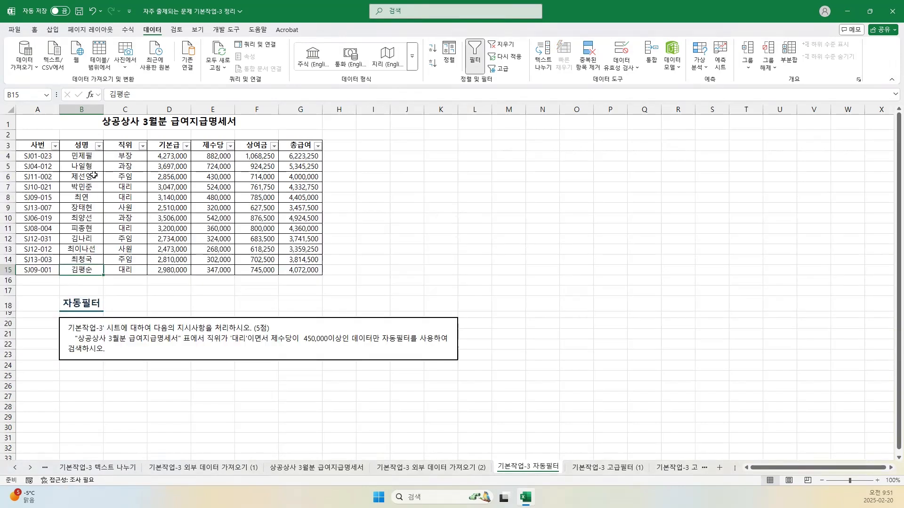
- Filter the 성명 column for two-character names with a custom text filter equal to 최?, and clear it
{"action": "left_click", "coordinate": [99, 146]}
{"action": "mouse_move", "coordinate": [71, 242]}
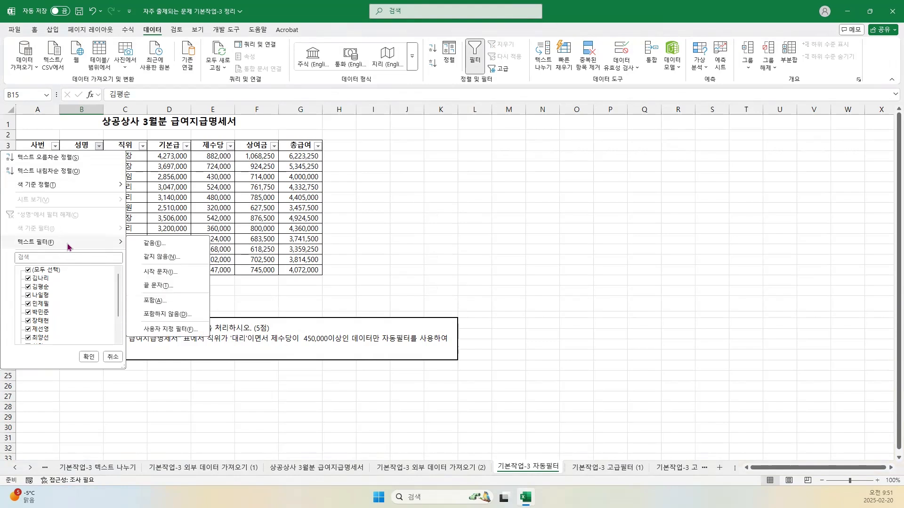
{"action": "left_click", "coordinate": [158, 248]}
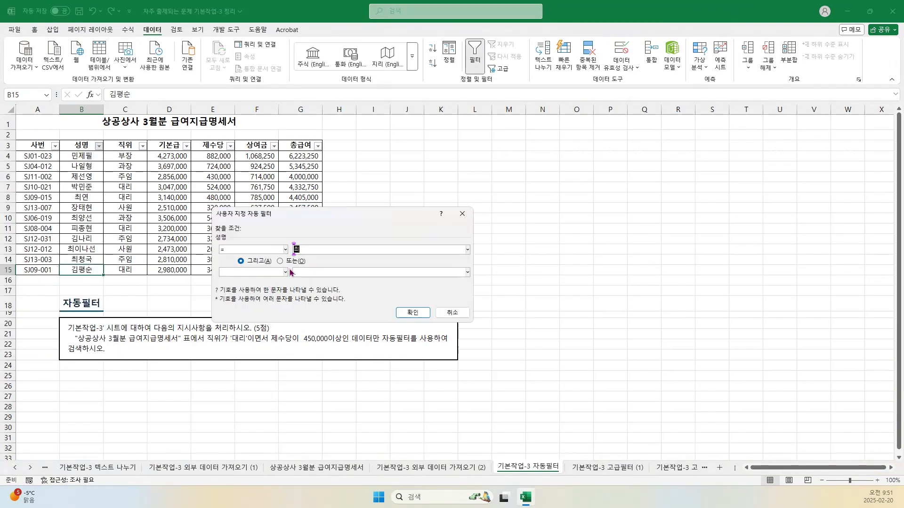
{"action": "type", "text": "최?"}
{"action": "left_click", "coordinate": [411, 313]}
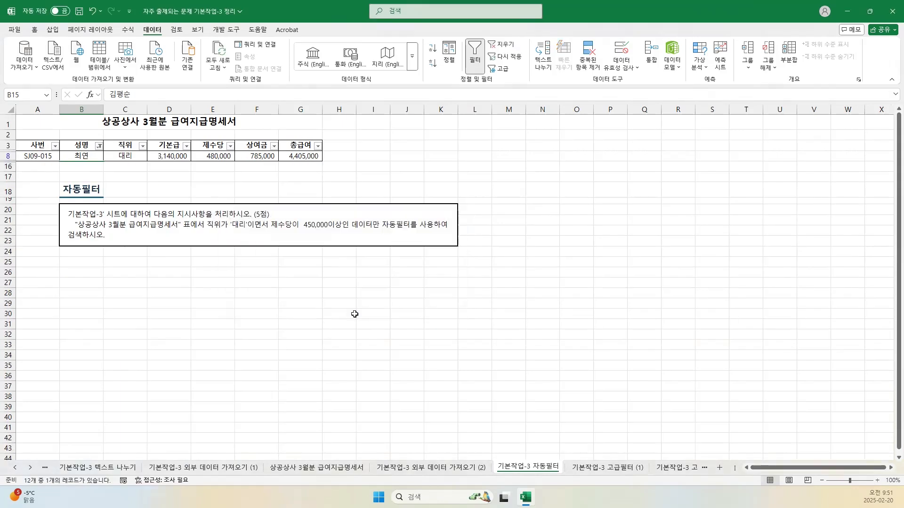
{"action": "left_click", "coordinate": [99, 146]}
{"action": "left_click", "coordinate": [77, 214]}
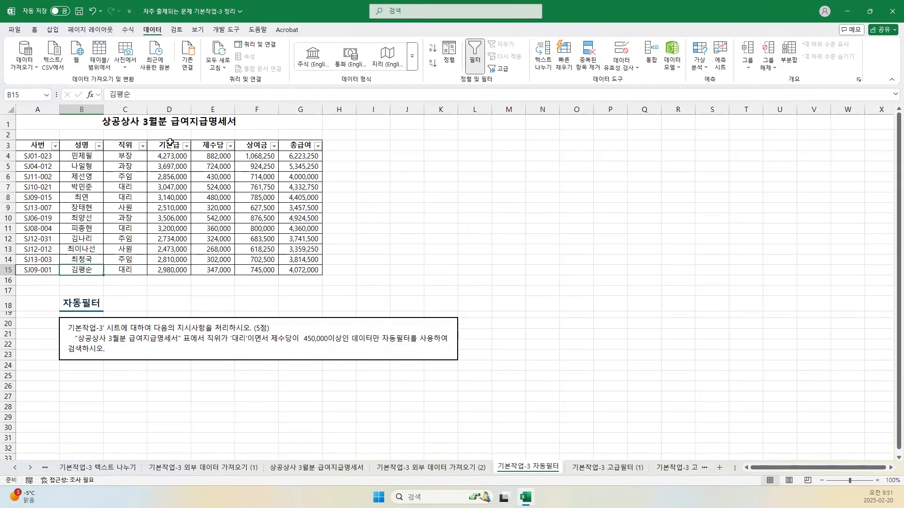
- Filter the 기본급 column to its bottom 5 items (하위, 5, 항목), and clear that filter
{"action": "left_click", "coordinate": [187, 146]}
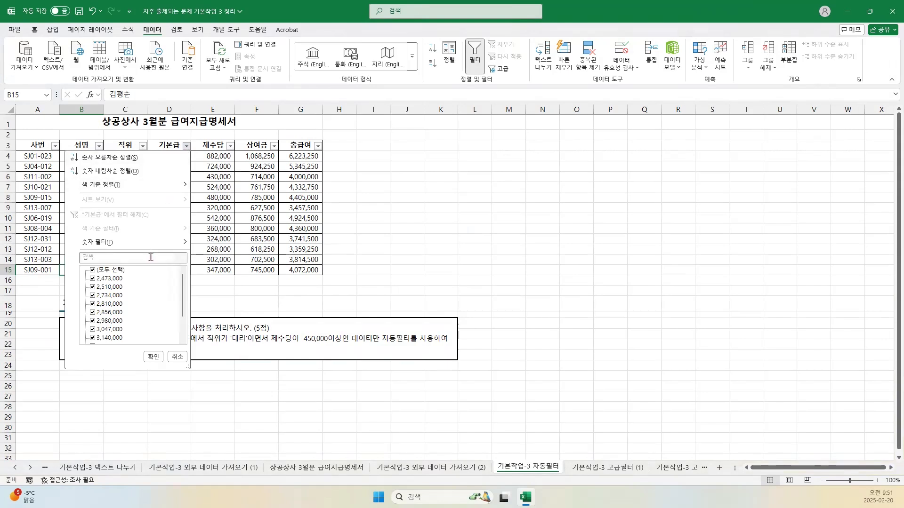
{"action": "mouse_move", "coordinate": [148, 244]}
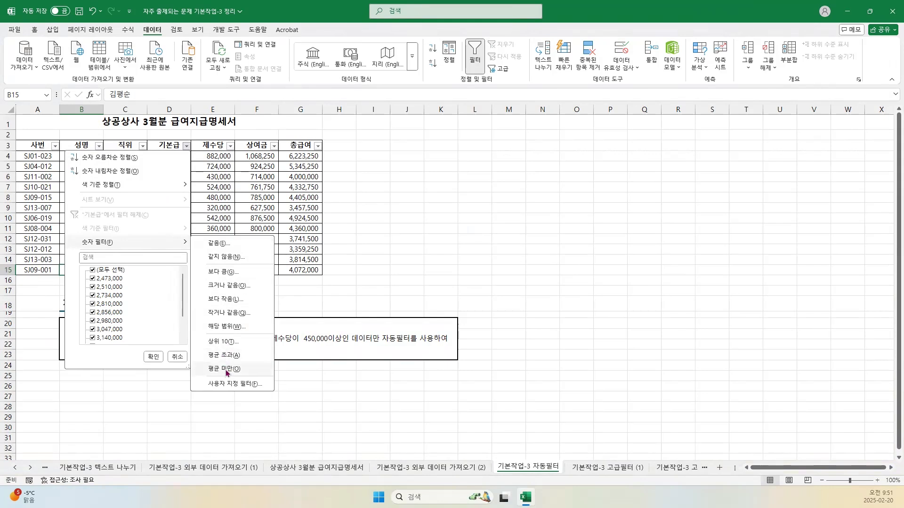
{"action": "left_click", "coordinate": [224, 341]}
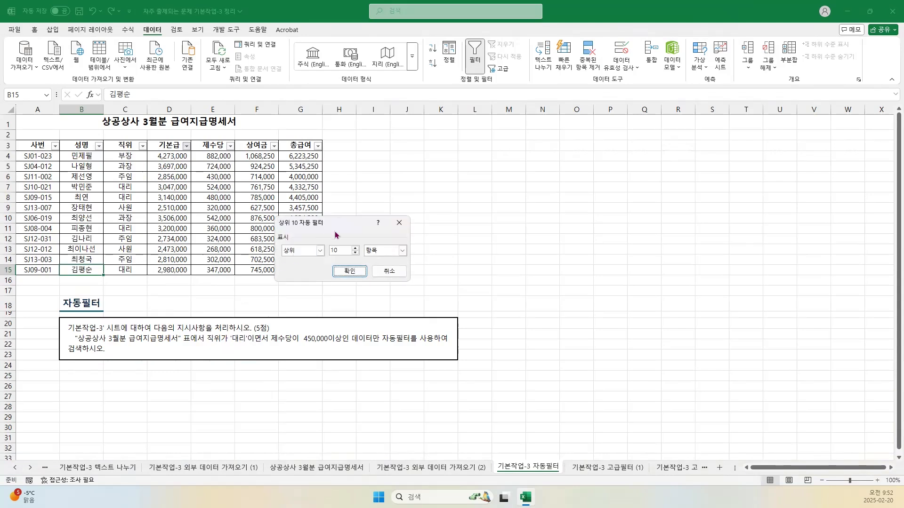
{"action": "left_click", "coordinate": [319, 250]}
{"action": "left_click", "coordinate": [301, 267]}
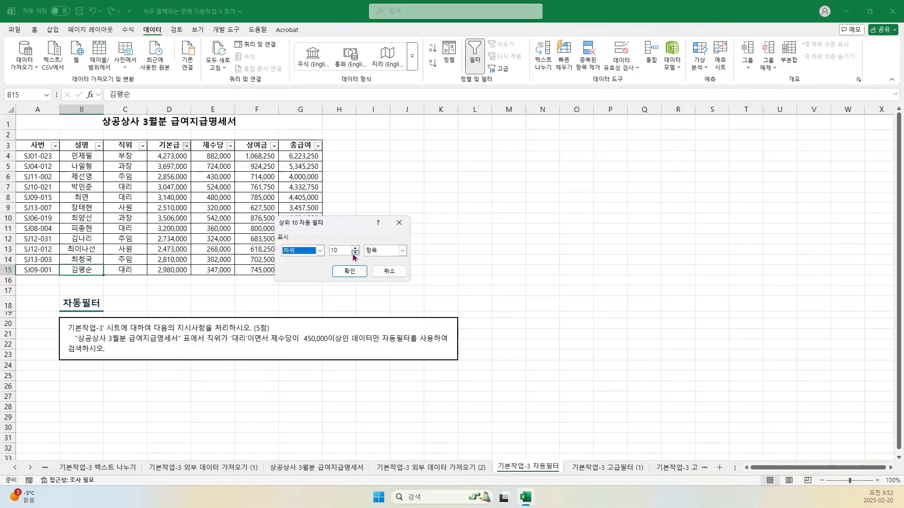
{"action": "left_click", "coordinate": [355, 253]}
{"action": "left_click", "coordinate": [402, 250]}
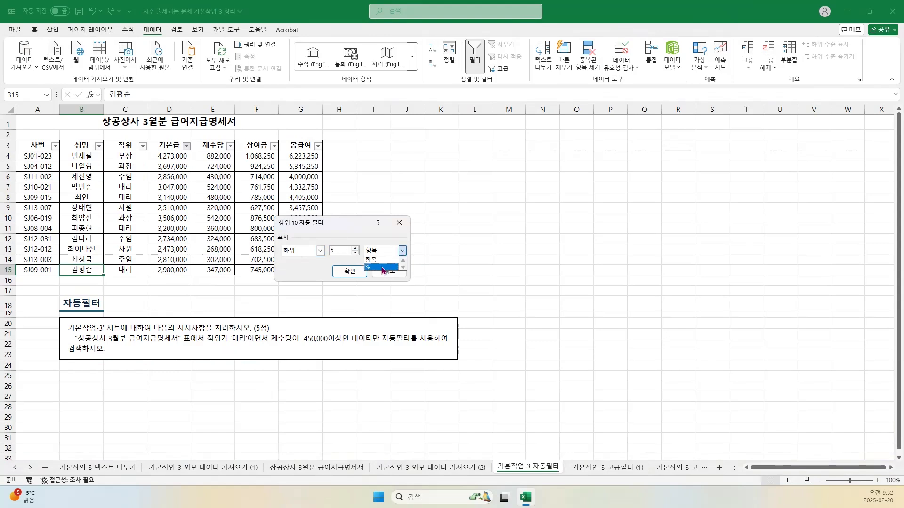
{"action": "left_click", "coordinate": [322, 269]}
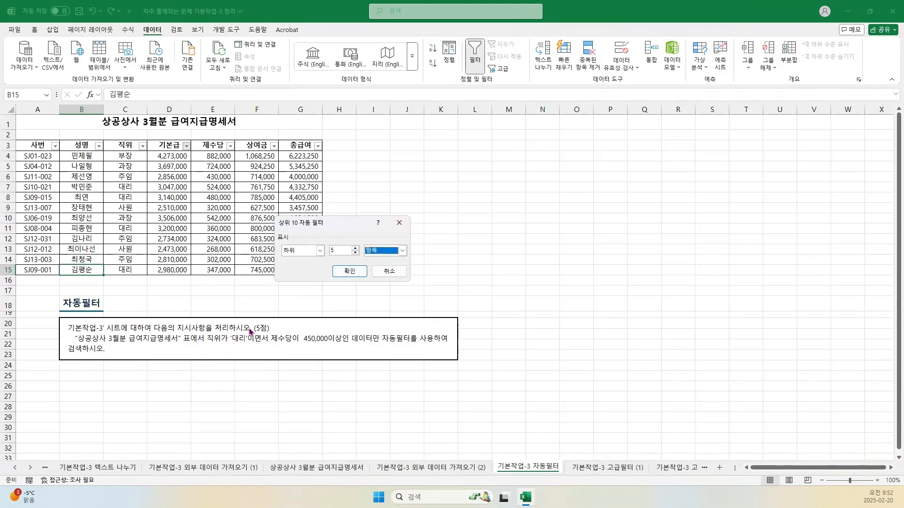
{"action": "left_click", "coordinate": [350, 272]}
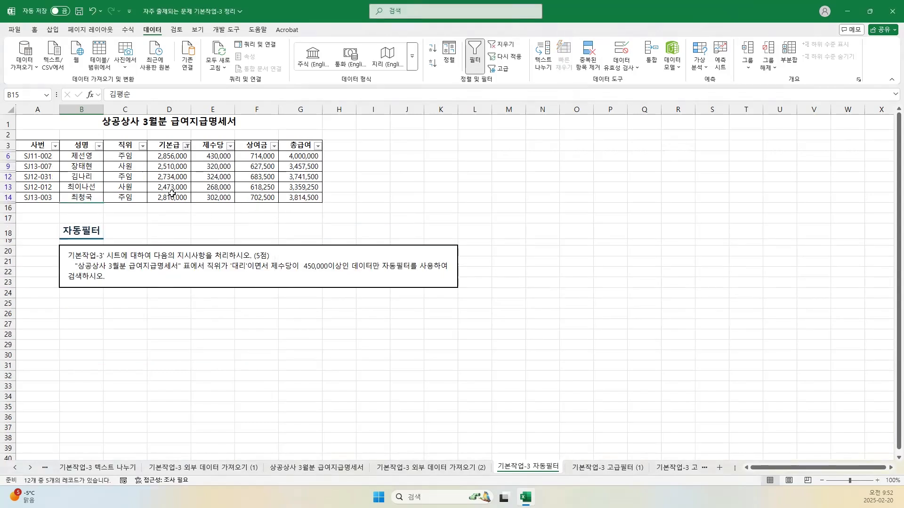
{"action": "left_click", "coordinate": [187, 146]}
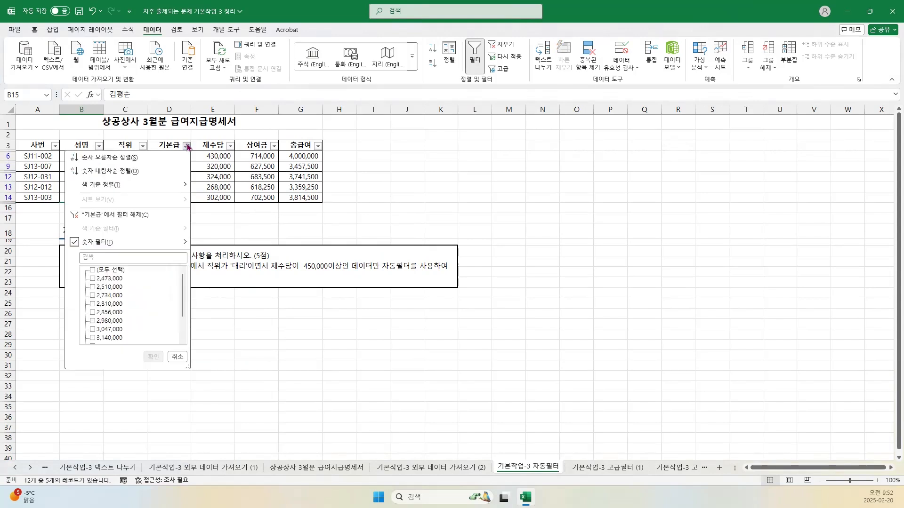
{"action": "left_click", "coordinate": [141, 215]}
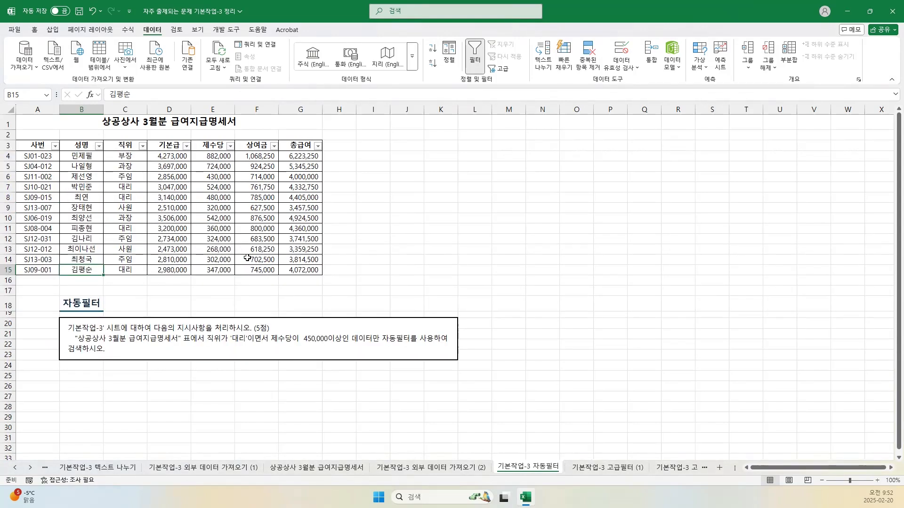
- Filter the 기본급 column to its top 20 percent (상위, 20, %), and clear that filter
{"action": "left_click", "coordinate": [185, 145]}
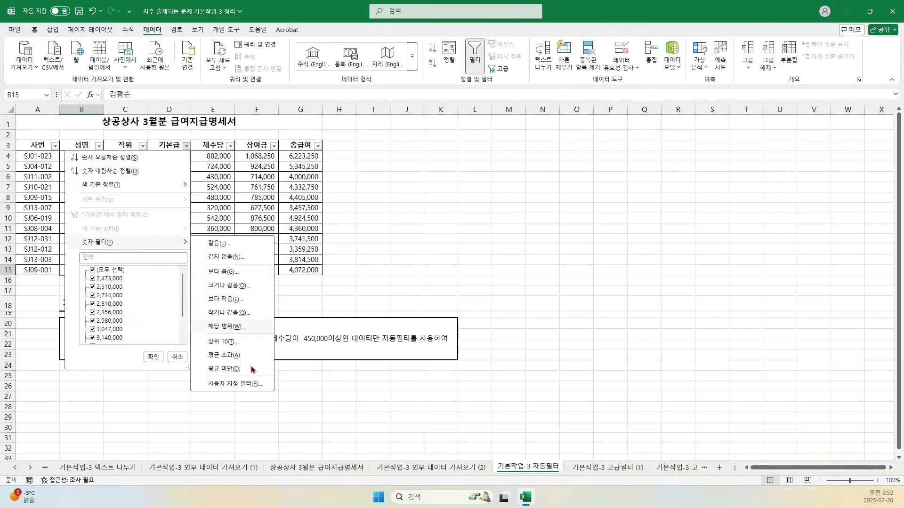
{"action": "left_click", "coordinate": [233, 344]}
{"action": "double_click", "coordinate": [341, 251]}
{"action": "type", "text": "5"}
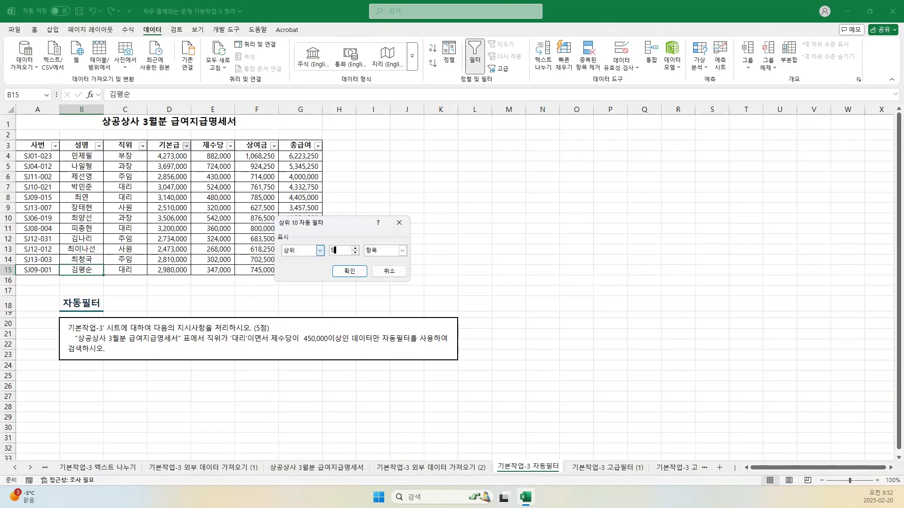
{"action": "left_click", "coordinate": [402, 251]}
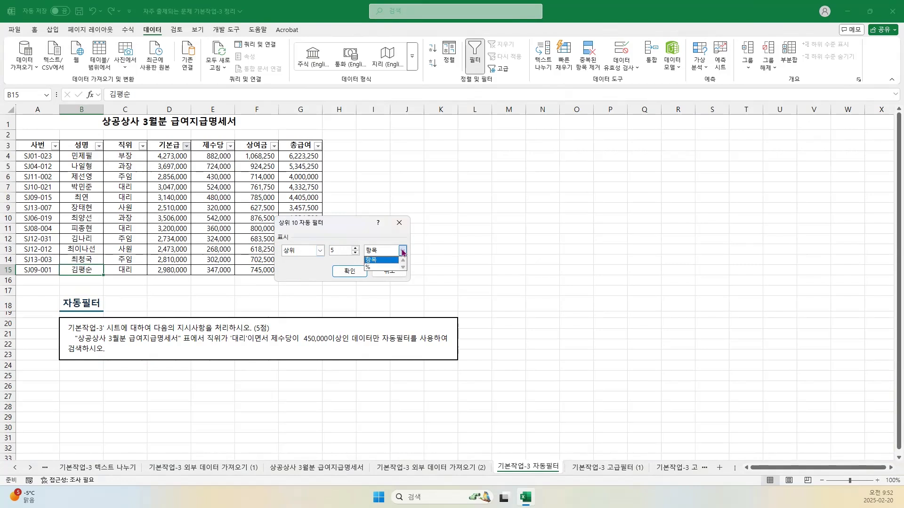
{"action": "left_click", "coordinate": [377, 266]}
{"action": "key", "text": "shift+Tab"}
{"action": "type", "text": "20"}
{"action": "left_click", "coordinate": [349, 271]}
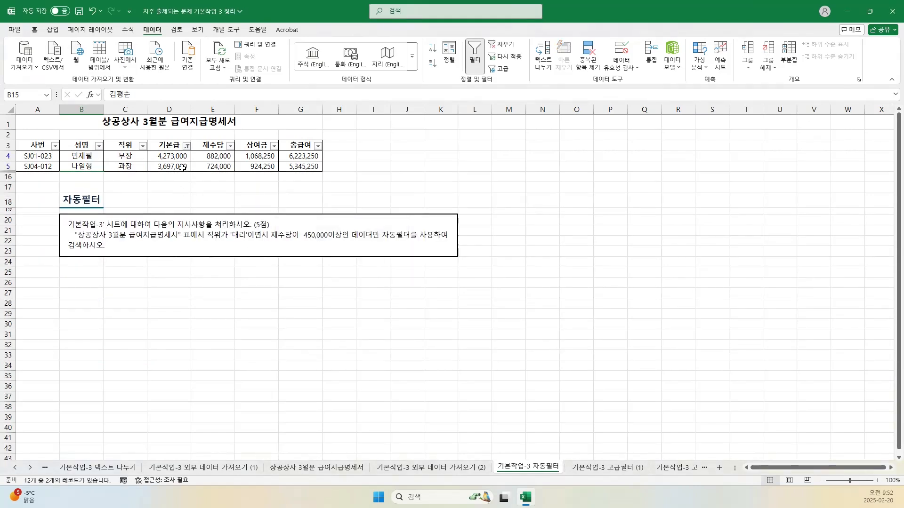
{"action": "left_click", "coordinate": [185, 145]}
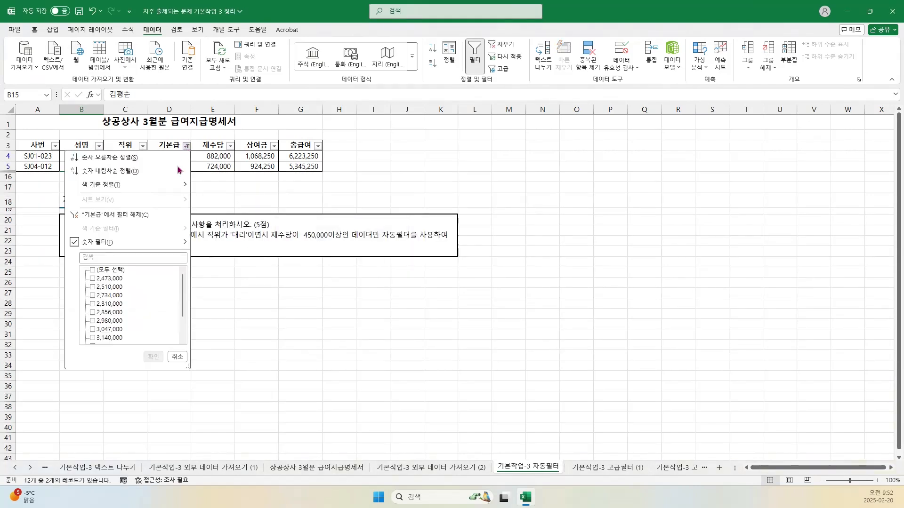
{"action": "left_click", "coordinate": [153, 210]}
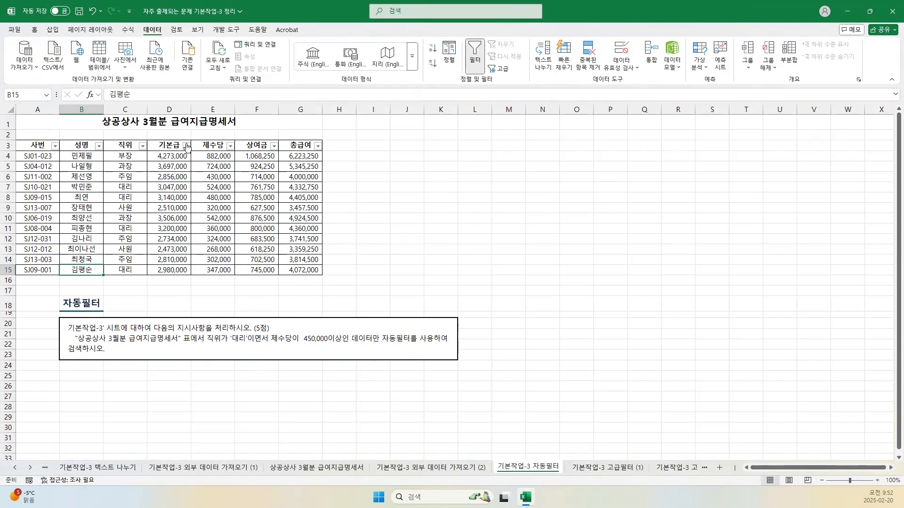
{"action": "left_click", "coordinate": [186, 145]}
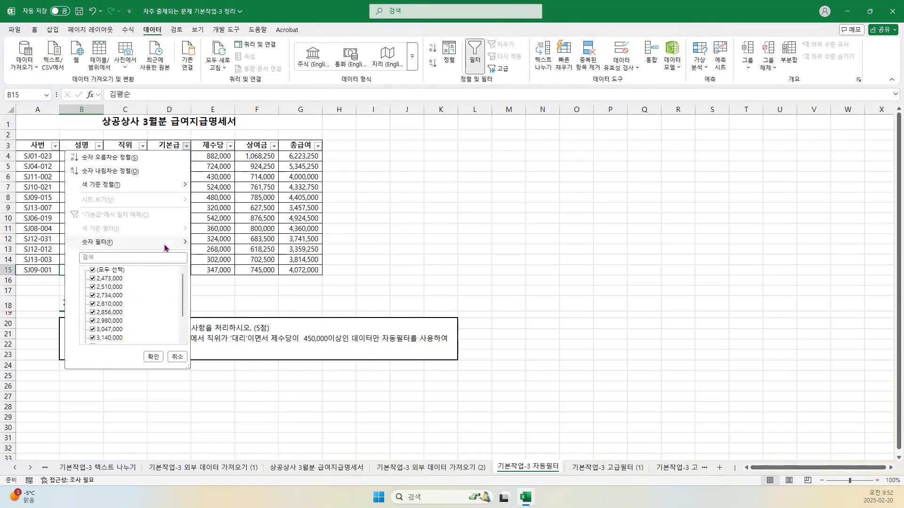
{"action": "mouse_move", "coordinate": [182, 242]}
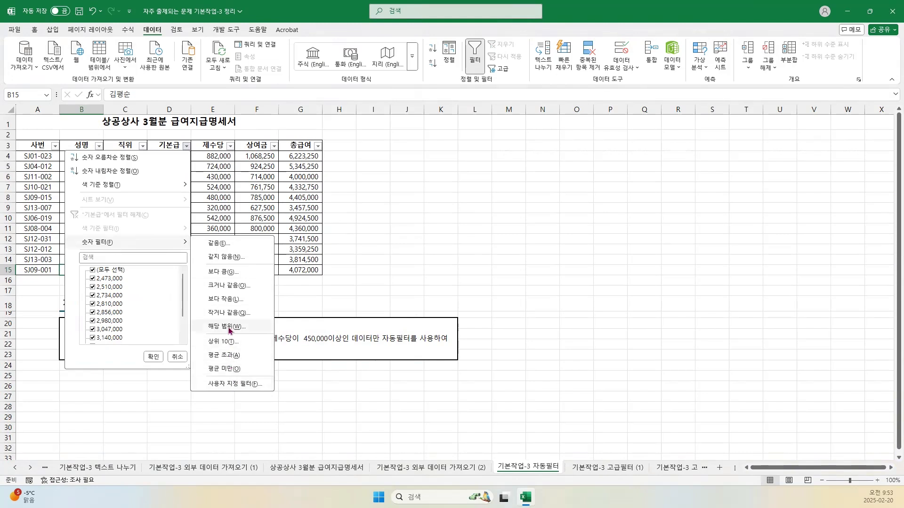
{"action": "left_click", "coordinate": [234, 384]}
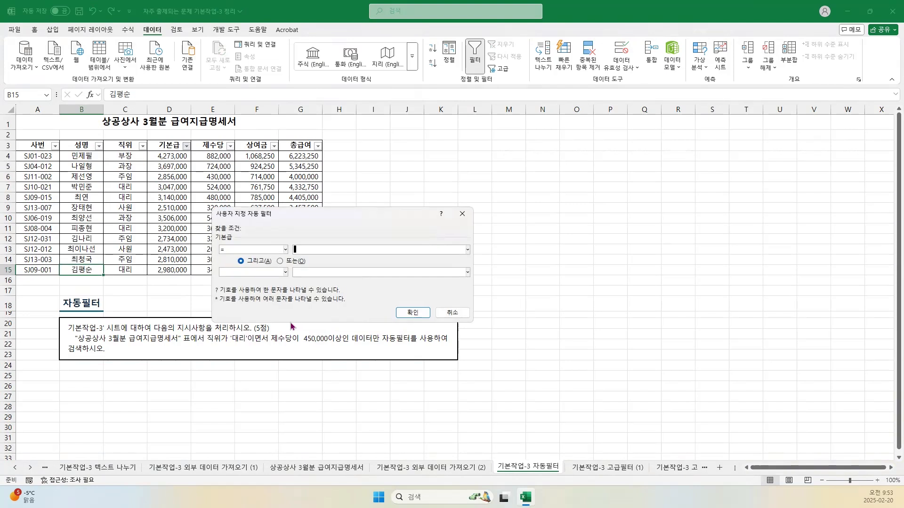
{"action": "left_click", "coordinate": [285, 250]}
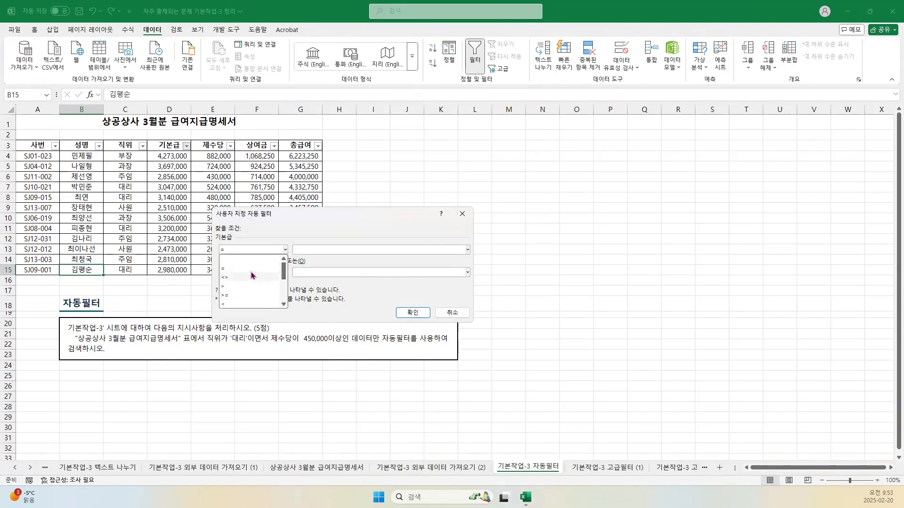
{"action": "mouse_move", "coordinate": [285, 272]}
{"action": "left_mouse_down"}
{"action": "mouse_move", "coordinate": [290, 297]}
{"action": "mouse_move", "coordinate": [290, 272]}
{"action": "left_mouse_up"}
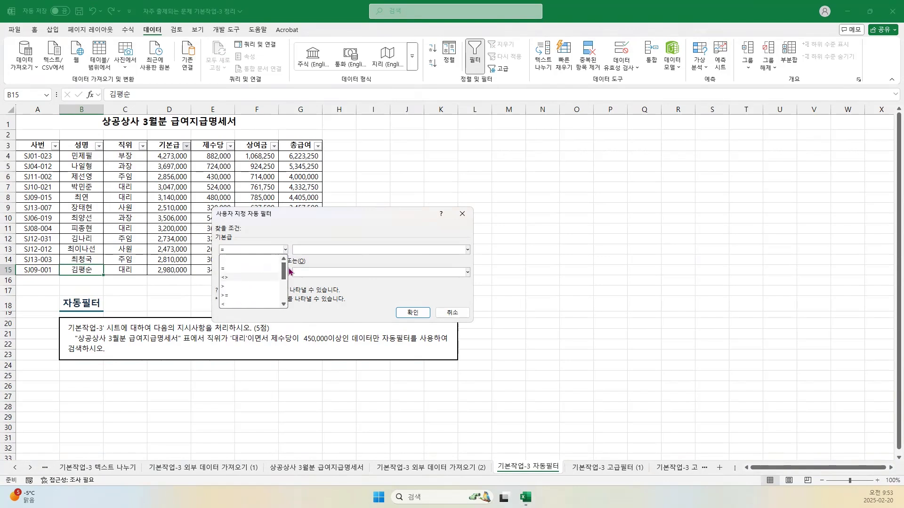
{"action": "left_click", "coordinate": [450, 316]}
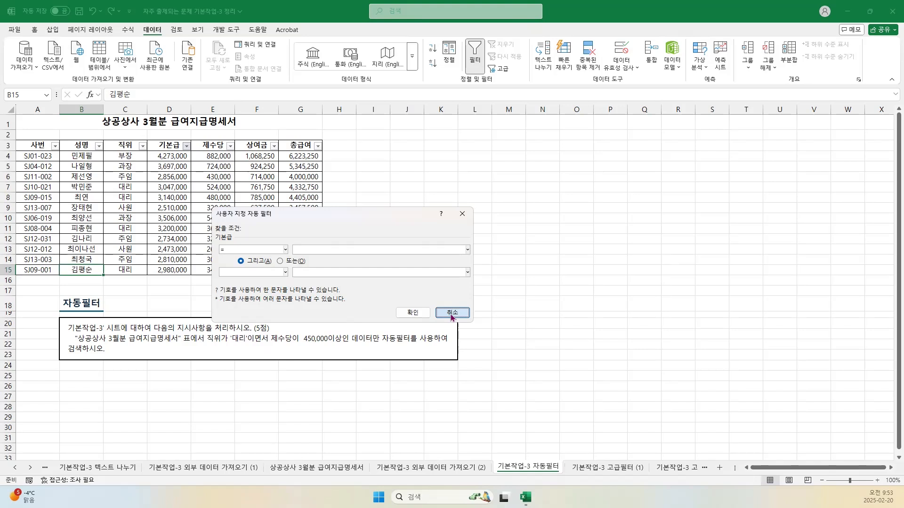
{"action": "left_click", "coordinate": [451, 315]}
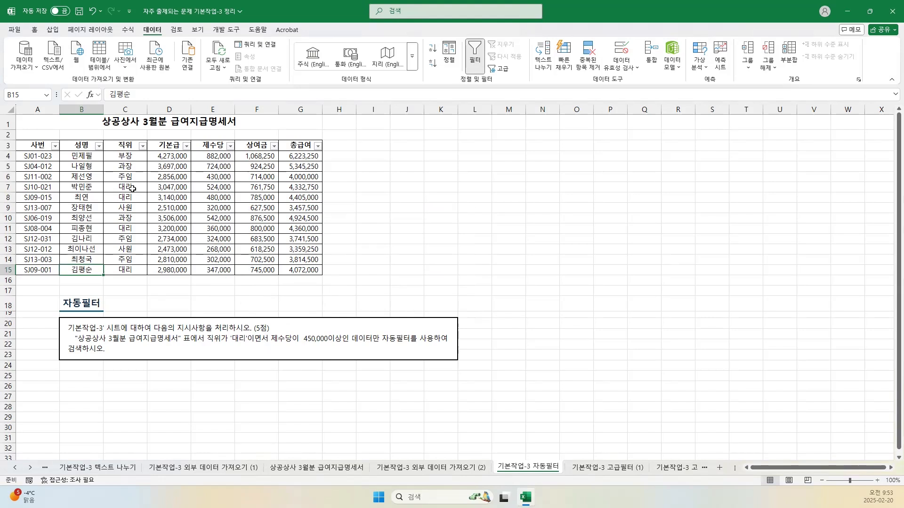
- Filter the 직위 column with a text filter equal to 대리
{"action": "left_click", "coordinate": [143, 146]}
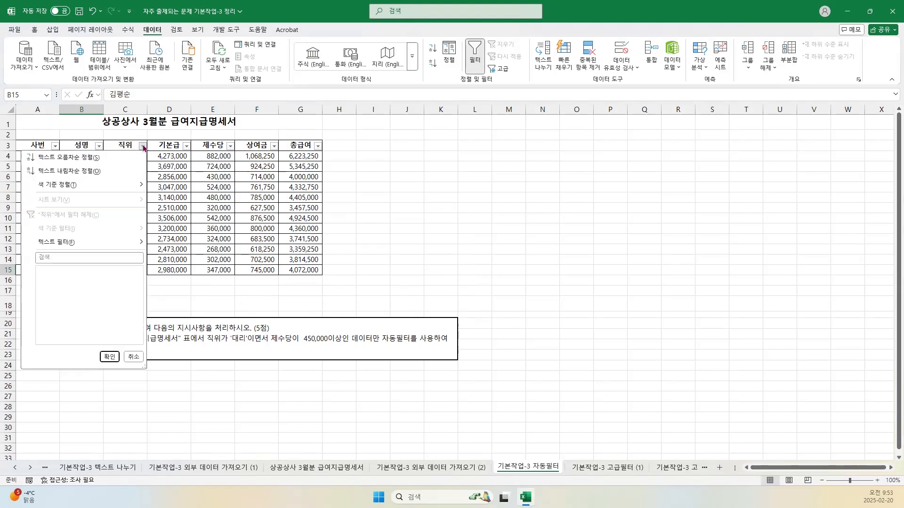
{"action": "mouse_move", "coordinate": [81, 246]}
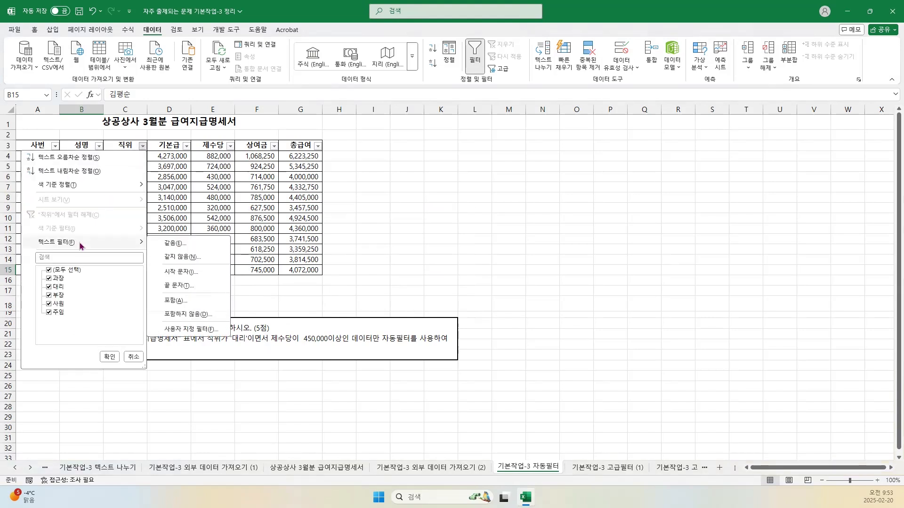
{"action": "left_click", "coordinate": [172, 245]}
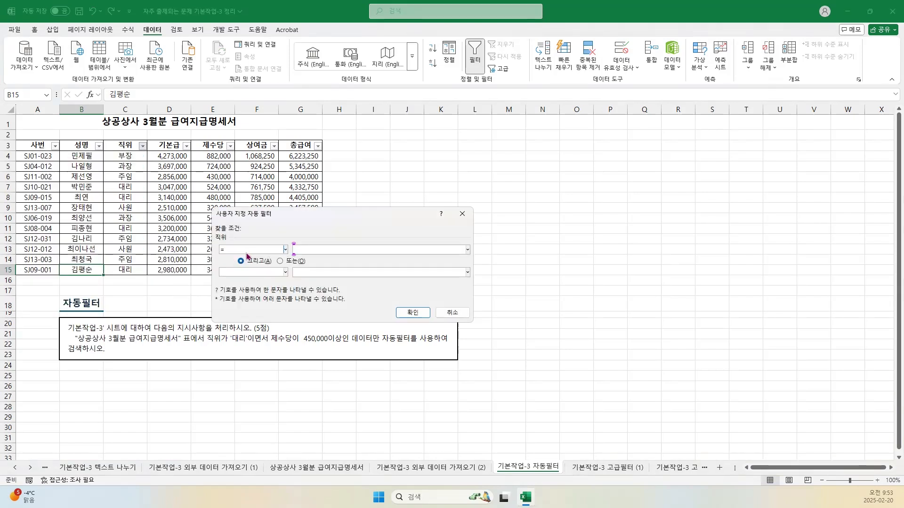
{"action": "type", "text": "대리"}
{"action": "left_click", "coordinate": [413, 313]}
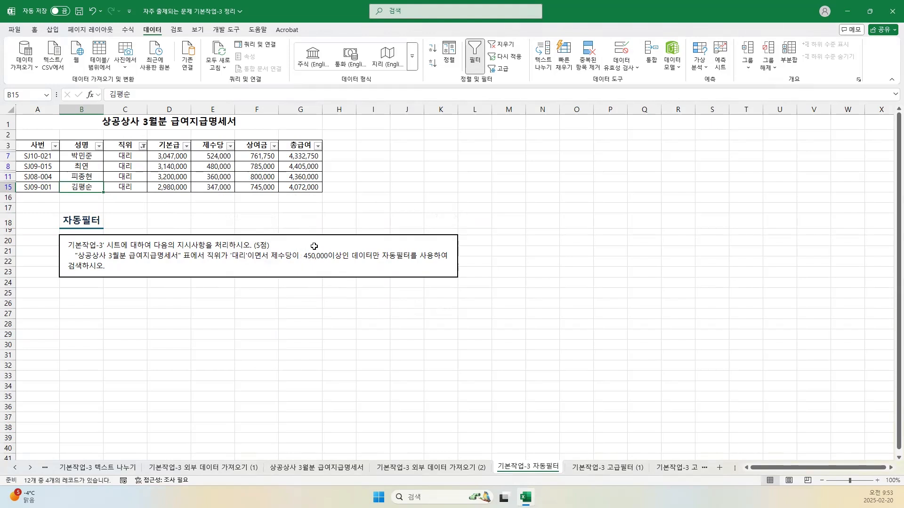
- Filter the 제수당 column for values greater than or equal to 450000
{"action": "left_click", "coordinate": [230, 146]}
{"action": "mouse_move", "coordinate": [192, 243]}
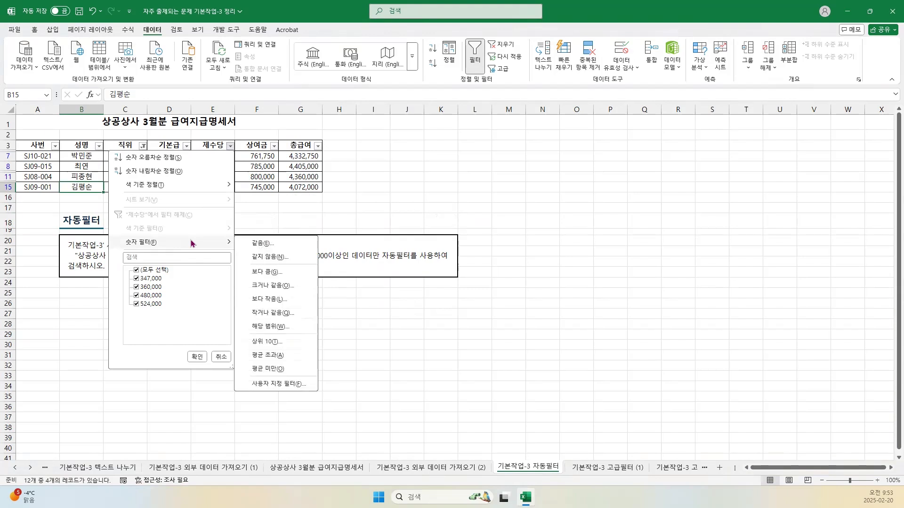
{"action": "left_click", "coordinate": [278, 286]}
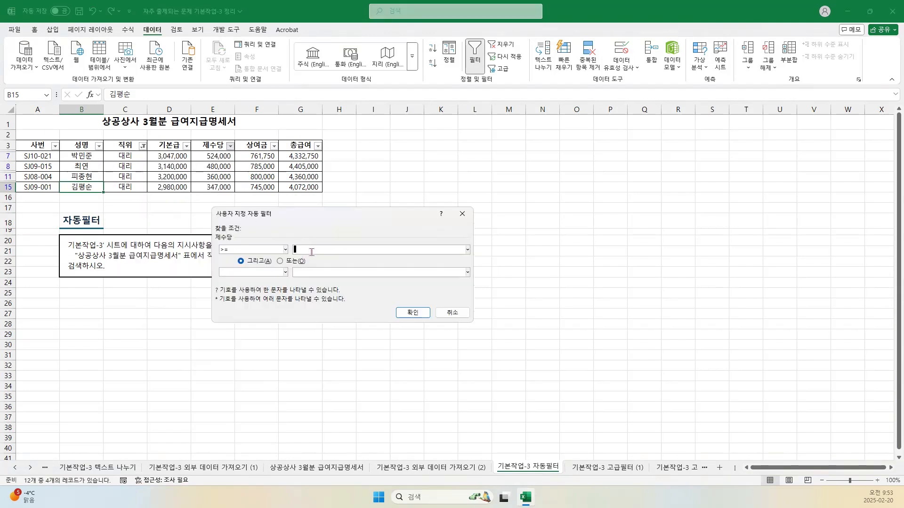
{"action": "type", "text": "450000"}
{"action": "left_click", "coordinate": [416, 316]}
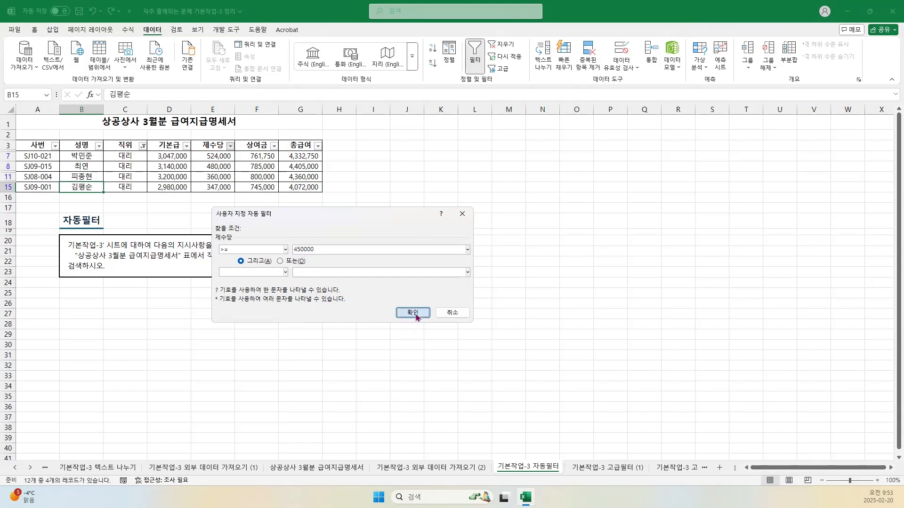
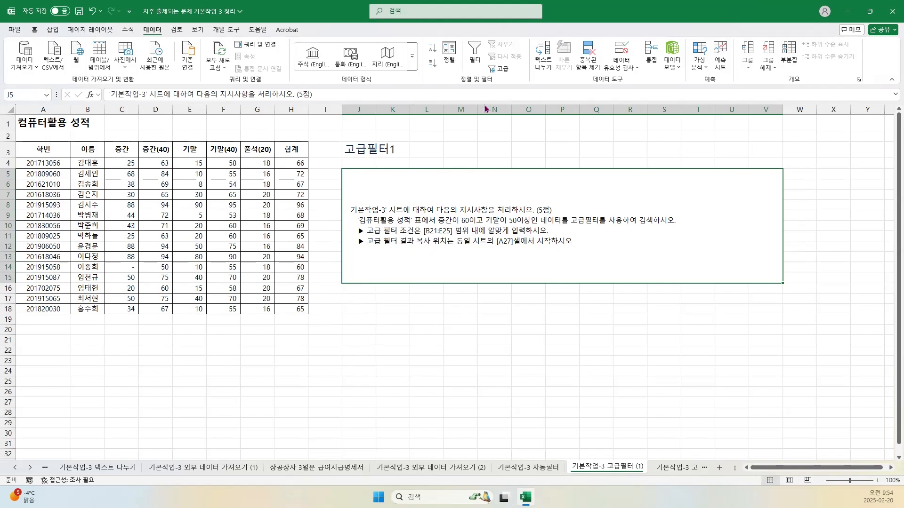
- Insert 이상 after 60 in the 고급필터1 task text in J5 so the condition reads 중간이 60이상이고, and commit the edit
{"action": "key", "text": "ctrl+2"}
{"action": "mouse_move", "coordinate": [438, 214]}
{"action": "left_mouse_down"}
{"action": "mouse_move", "coordinate": [475, 229]}
{"action": "mouse_move", "coordinate": [526, 225]}
{"action": "left_mouse_up"}
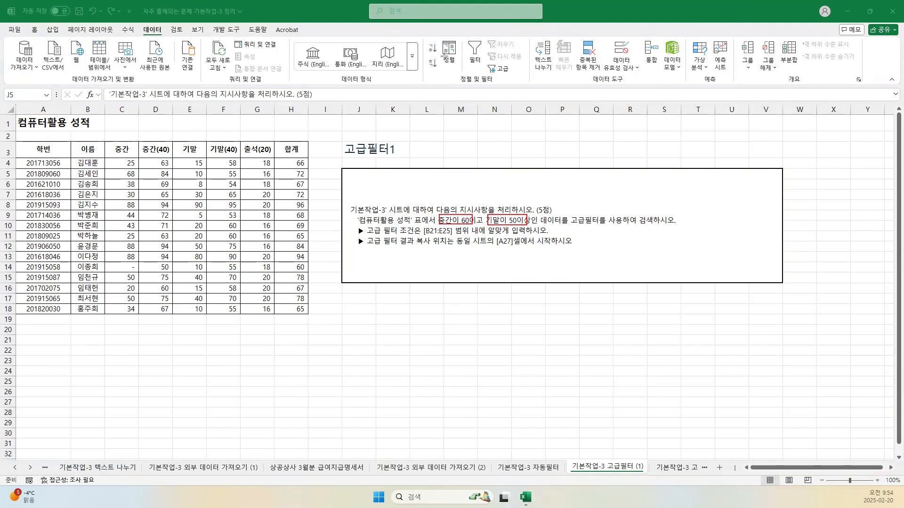
{"action": "double_click", "coordinate": [468, 220]}
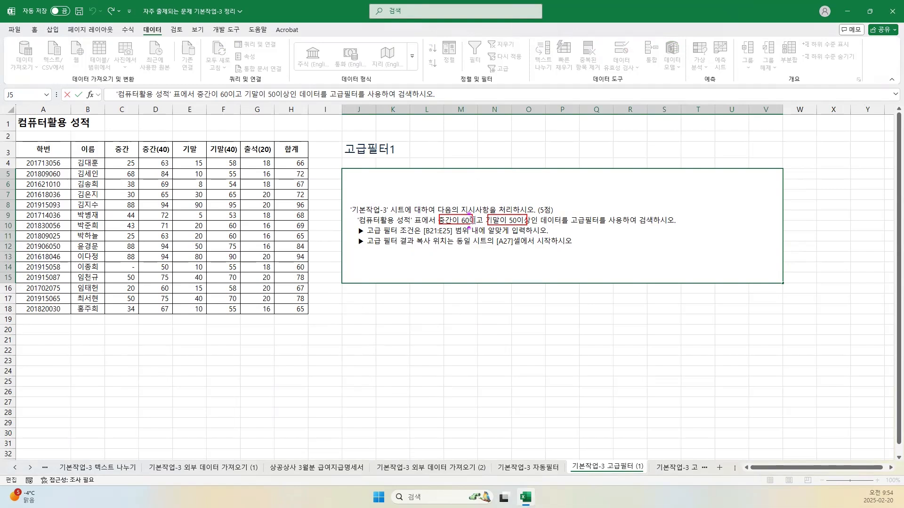
{"action": "type", "text": "ㅇ"}
{"action": "type", "text": "이상"}
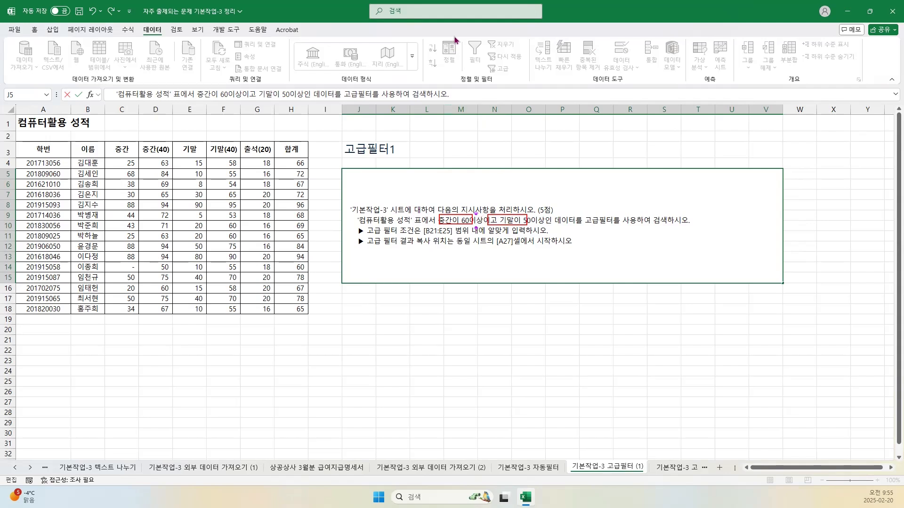
{"action": "left_click", "coordinate": [434, 17]}
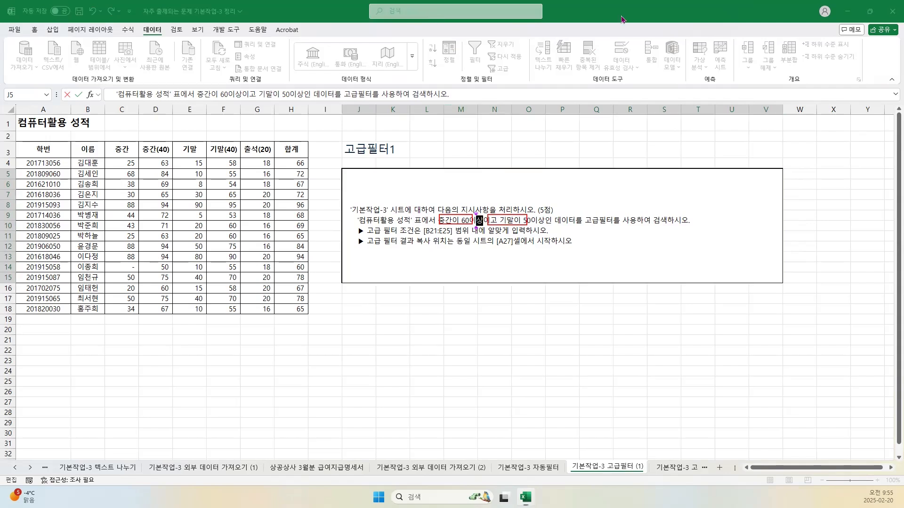
{"action": "left_click", "coordinate": [614, 39]}
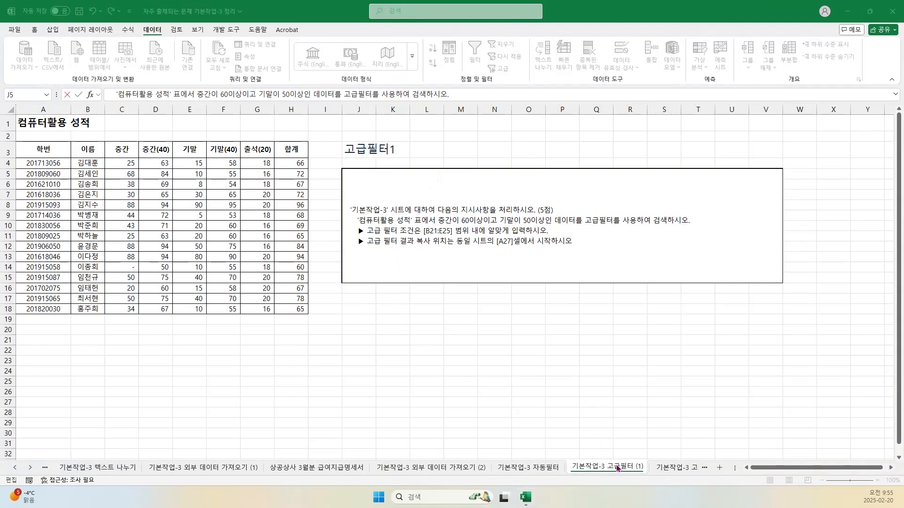
{"action": "left_click", "coordinate": [467, 234]}
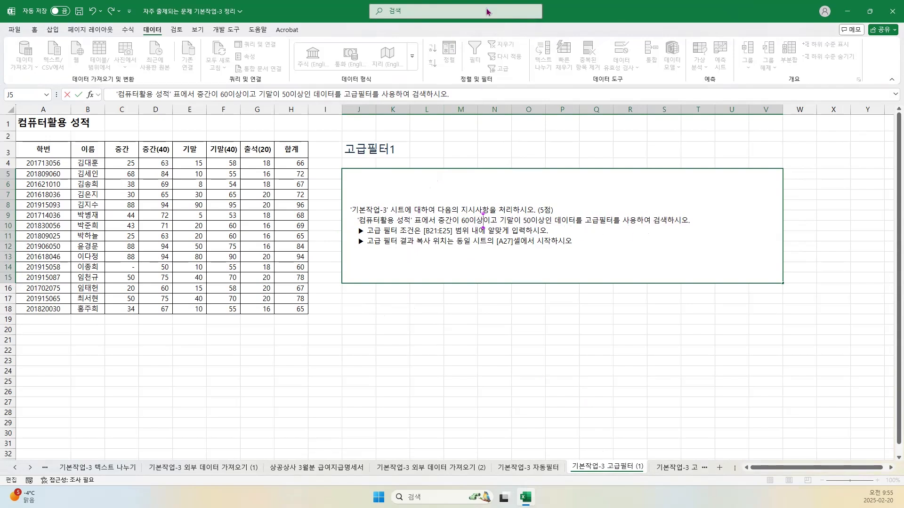
{"action": "left_click_drag", "start_coordinate": [437, 216], "coordinate": [546, 226]}
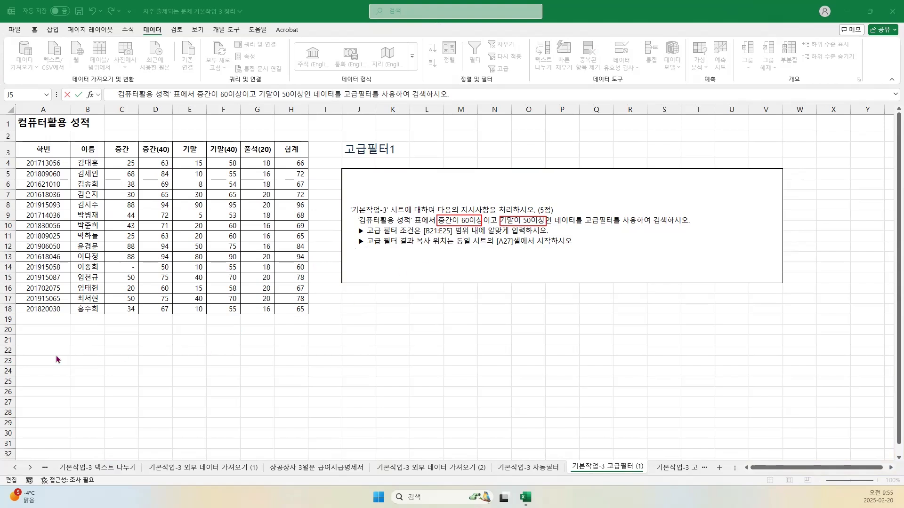
{"action": "left_click", "coordinate": [83, 339]}
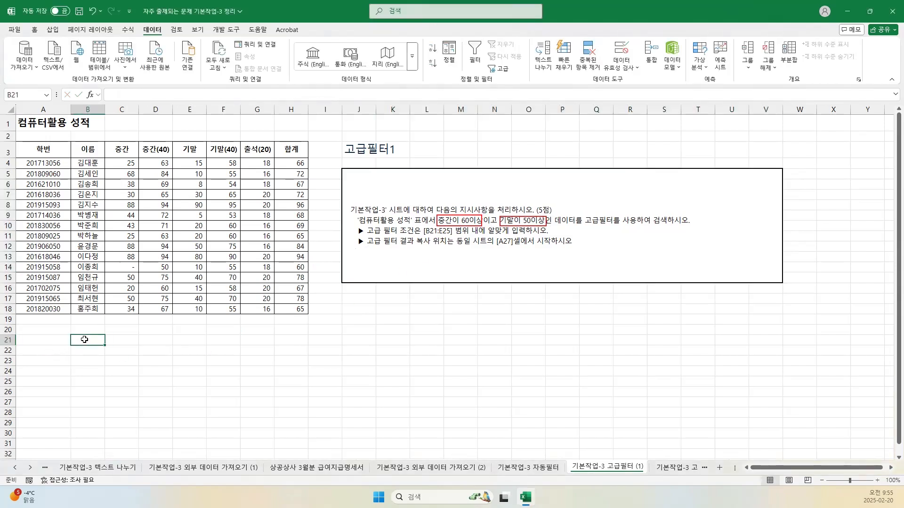
- Copy the 중간 and 기말 header cells C3 and E3 to the criteria range starting at B21
{"action": "left_click", "coordinate": [123, 151]}
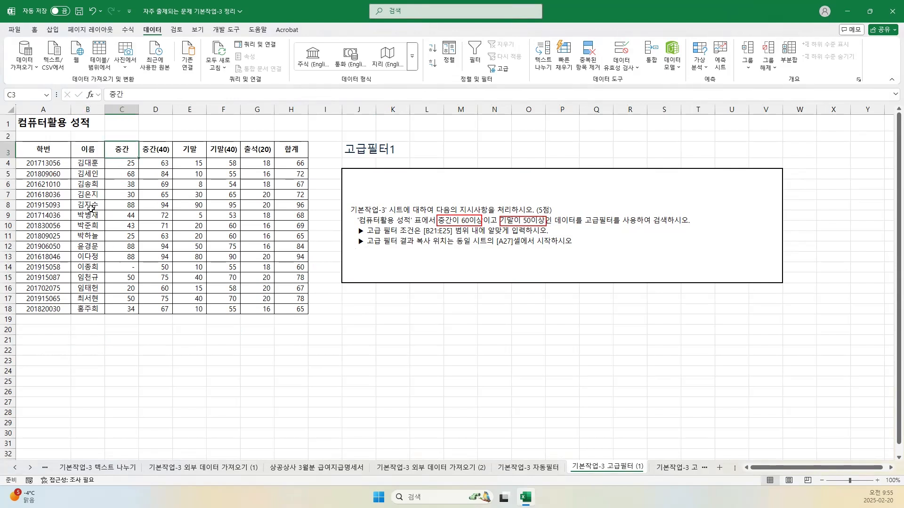
{"action": "left_click", "coordinate": [191, 149], "text": "ctrl"}
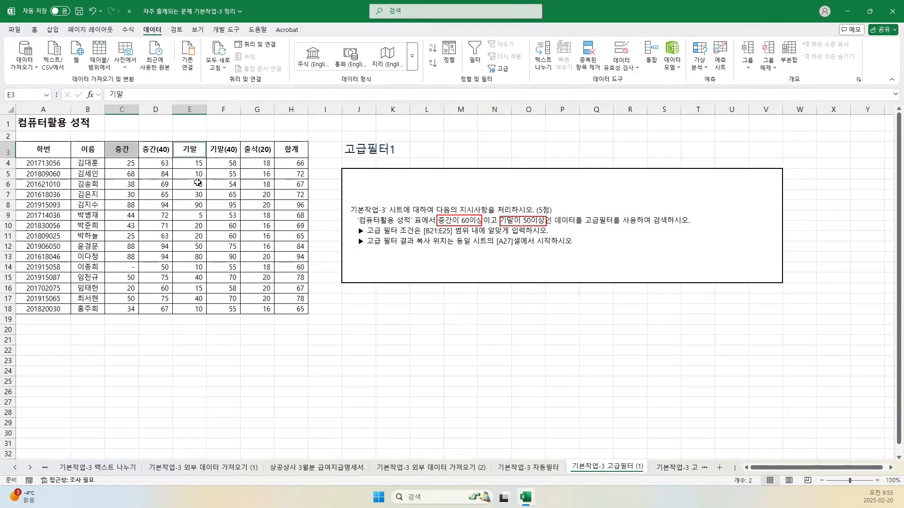
{"action": "key", "text": "ctrl+c"}
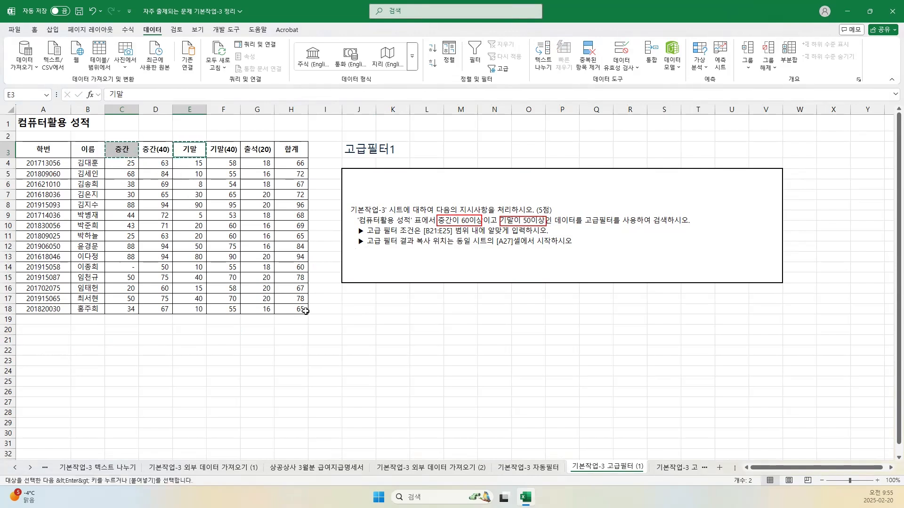
{"action": "left_click", "coordinate": [90, 339]}
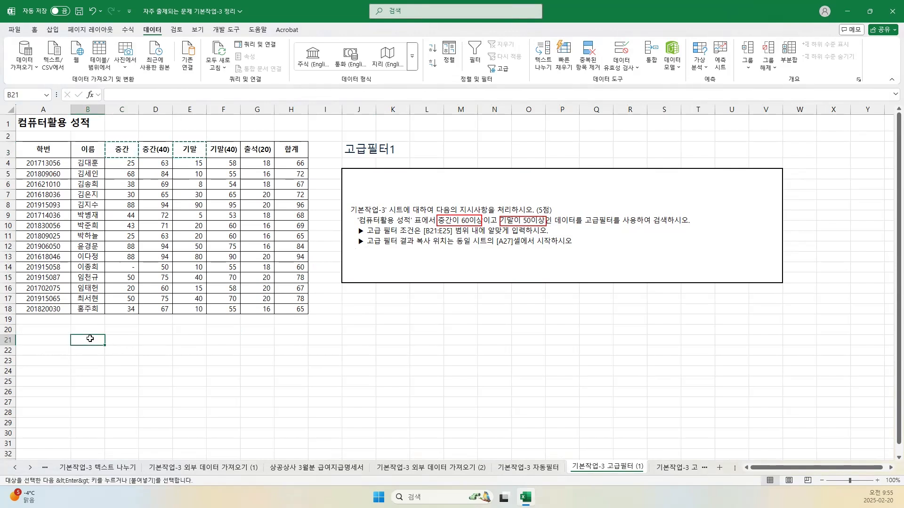
{"action": "key", "text": "ctrl+v"}
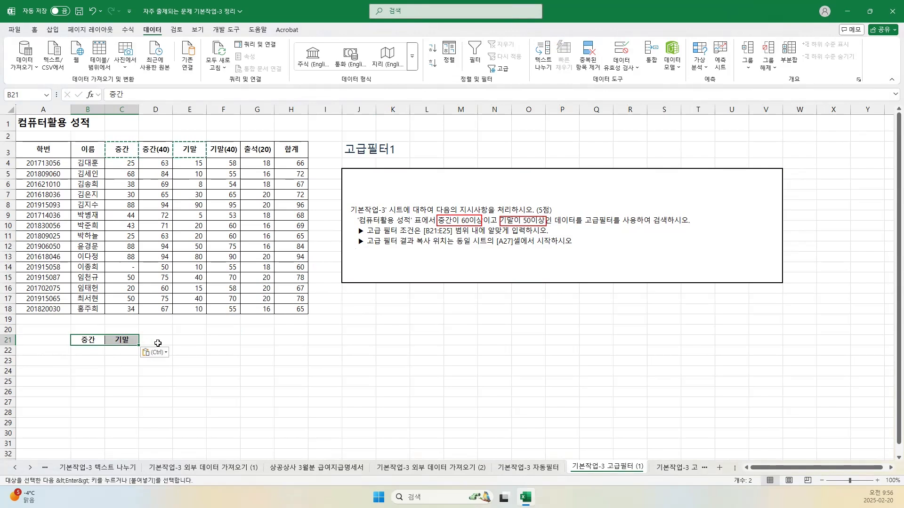
- Enter the AND criteria on one row: >=60 under 중간 in B22 and >=50 under 기말 in C22
{"action": "left_click", "coordinate": [86, 350]}
{"action": "type", "text": ">=60"}
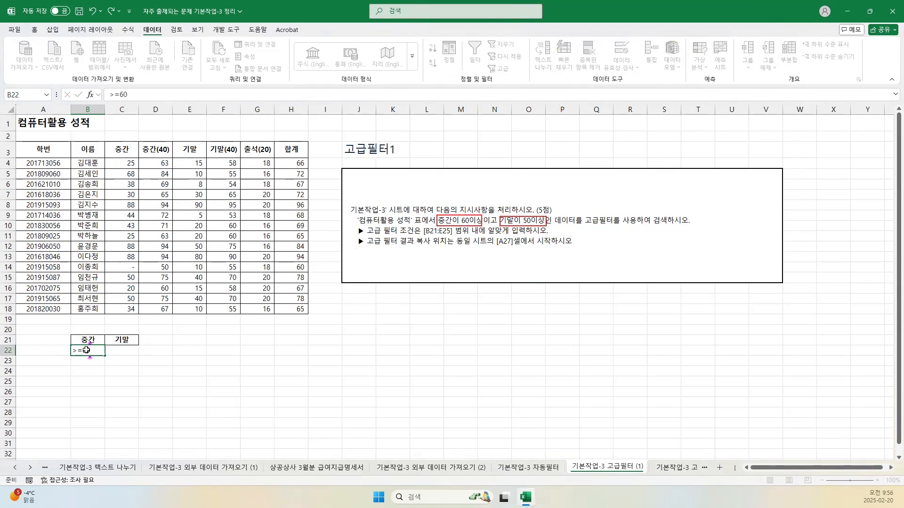
{"action": "key", "text": "Return"}
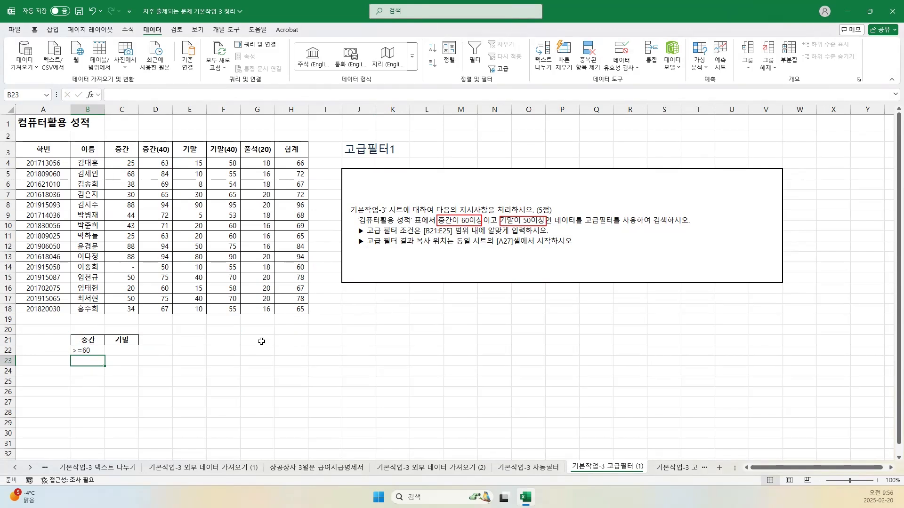
{"action": "left_click", "coordinate": [122, 351]}
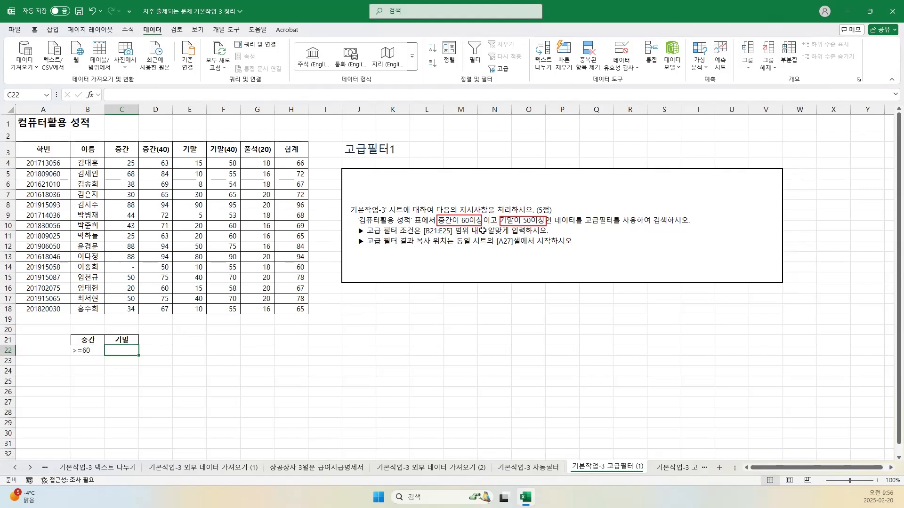
{"action": "left_click", "coordinate": [128, 360]}
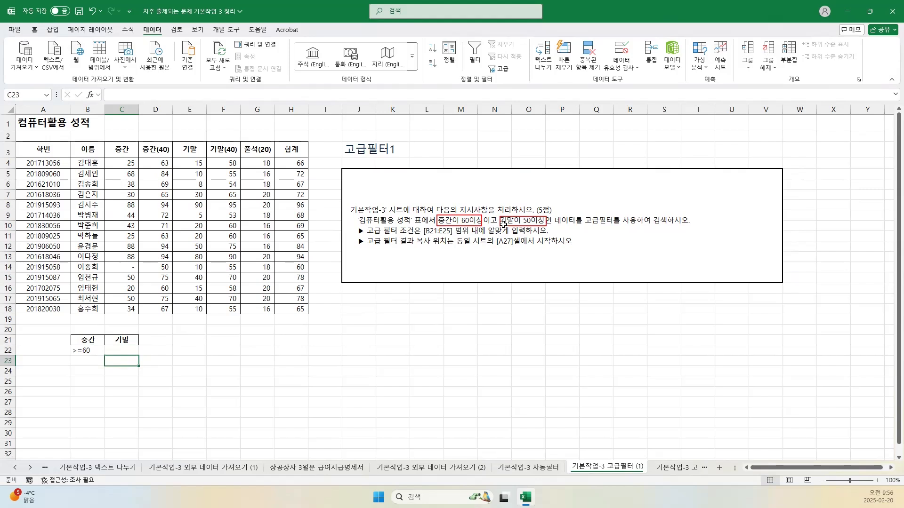
{"action": "left_click", "coordinate": [121, 349]}
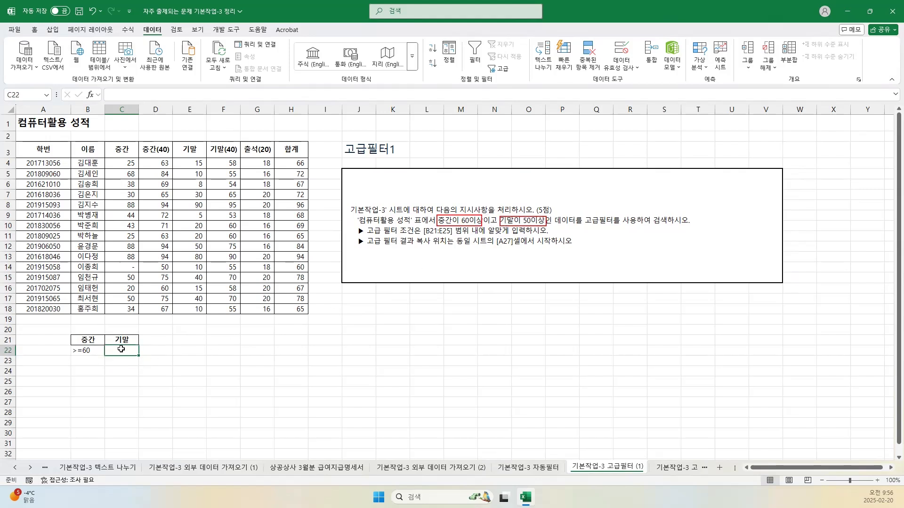
{"action": "type", "text": ">="}
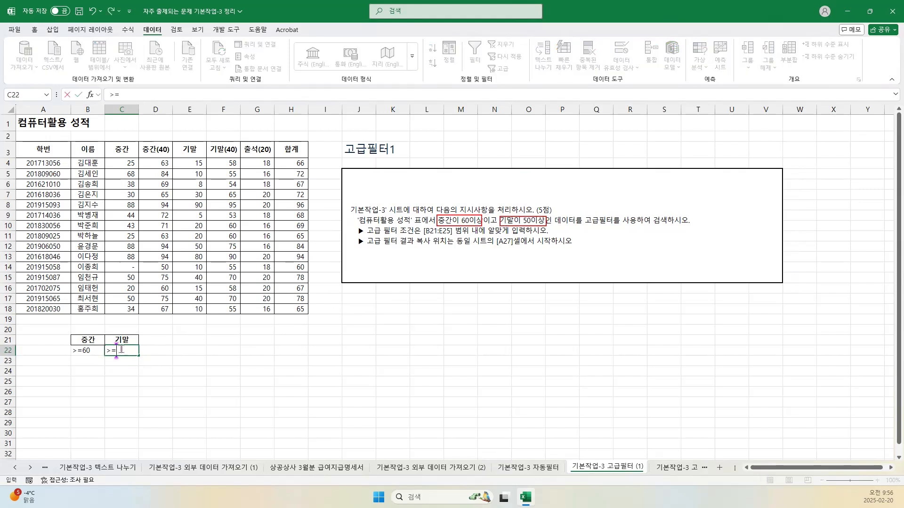
{"action": "type", "text": "50"}
{"action": "key", "text": "Return"}
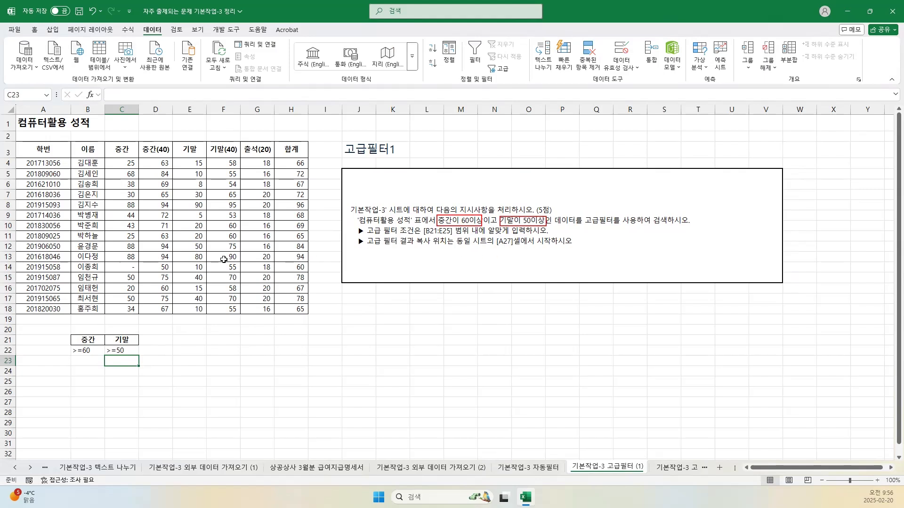
- Run an advanced filter on A3:H18 with criteria range B21:C22, copying the results to A27
{"action": "left_click", "coordinate": [66, 193]}
{"action": "left_click_drag", "start_coordinate": [38, 151], "coordinate": [288, 310]}
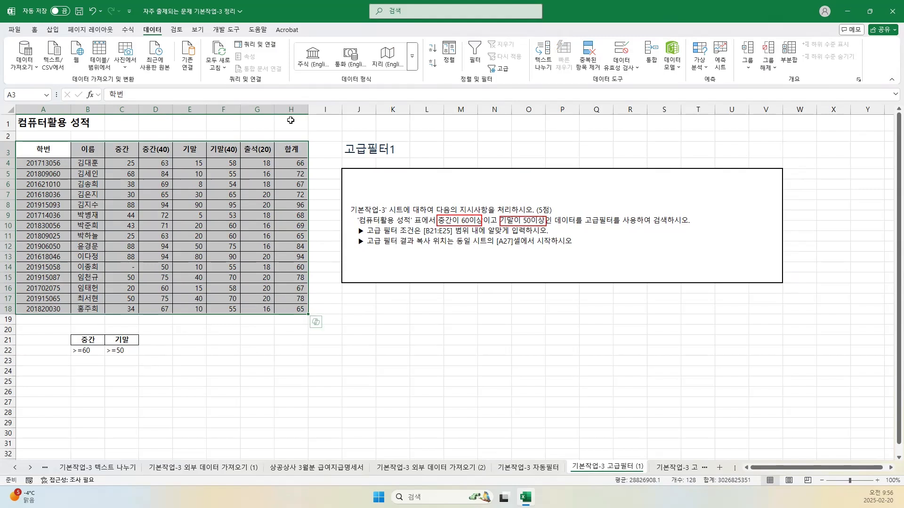
{"action": "left_click", "coordinate": [504, 69]}
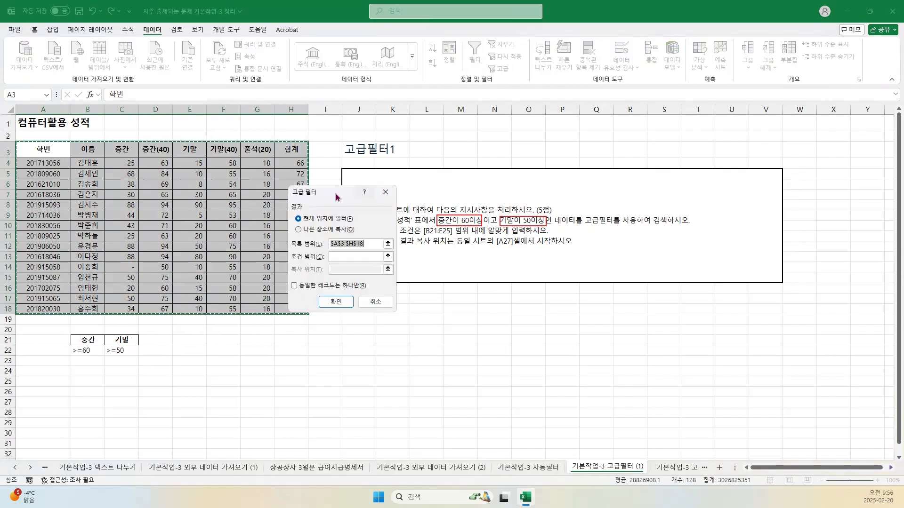
{"action": "left_click_drag", "start_coordinate": [337, 197], "coordinate": [444, 258]}
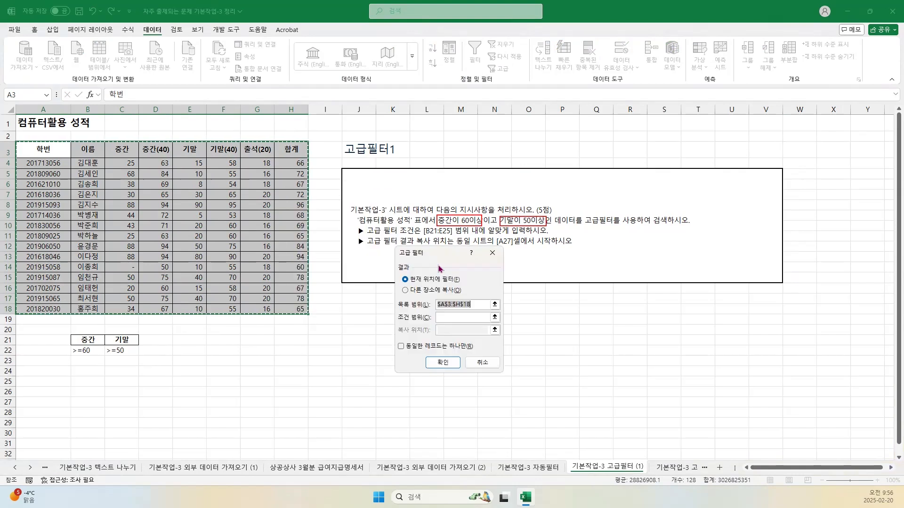
{"action": "left_click", "coordinate": [429, 290]}
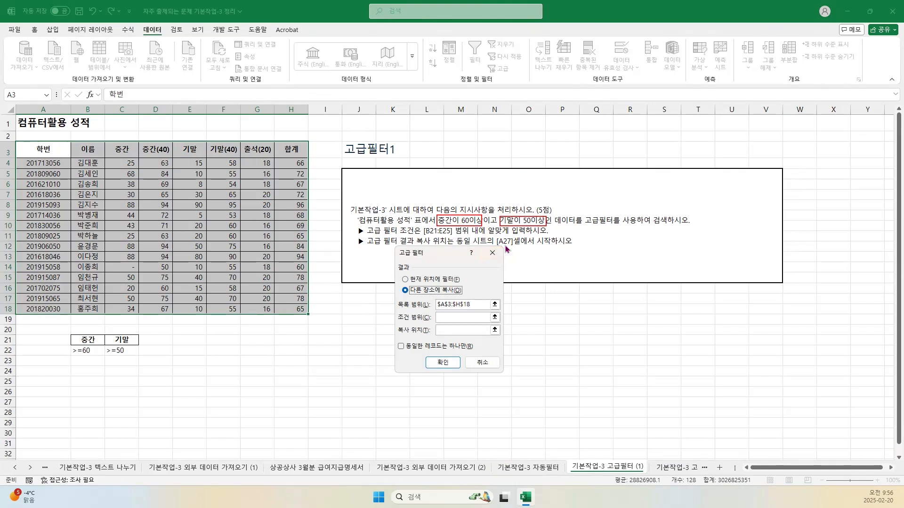
{"action": "left_click", "coordinate": [449, 330]}
{"action": "left_click", "coordinate": [41, 402]}
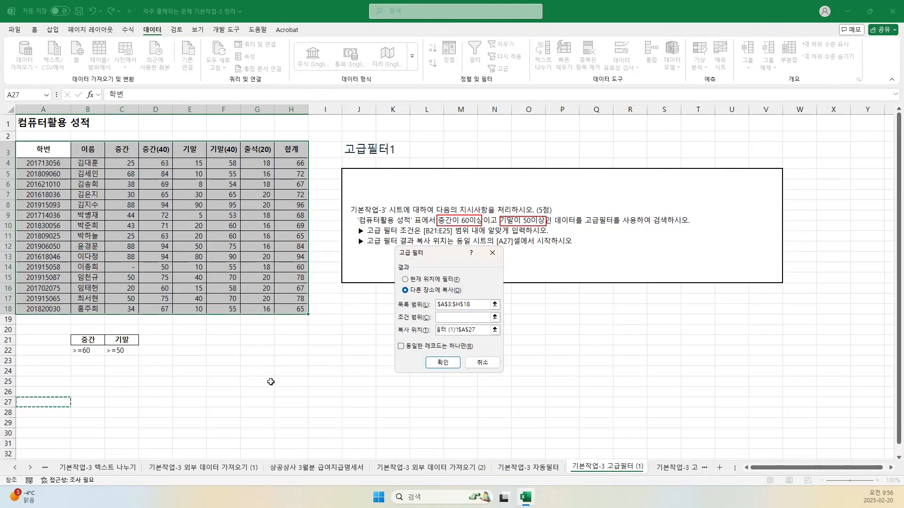
{"action": "left_click", "coordinate": [443, 317]}
{"action": "left_click_drag", "start_coordinate": [87, 344], "coordinate": [122, 351]}
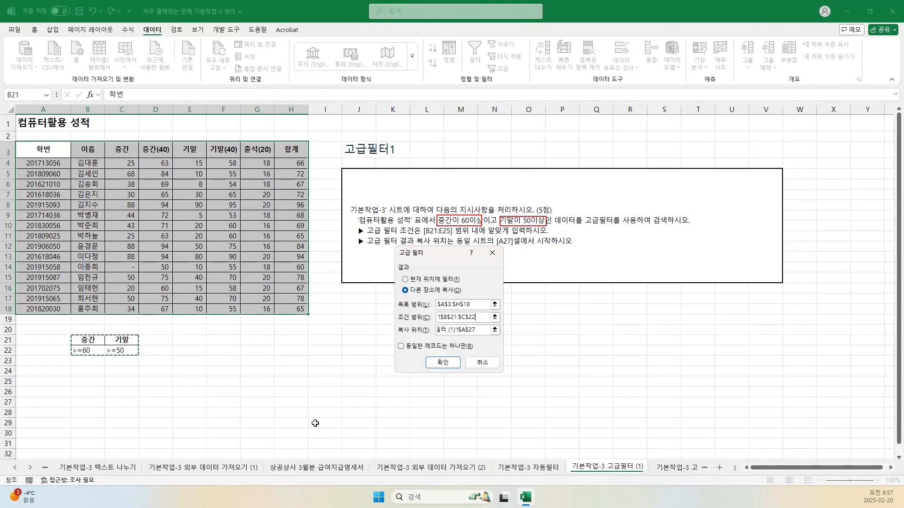
{"action": "left_click", "coordinate": [444, 364]}
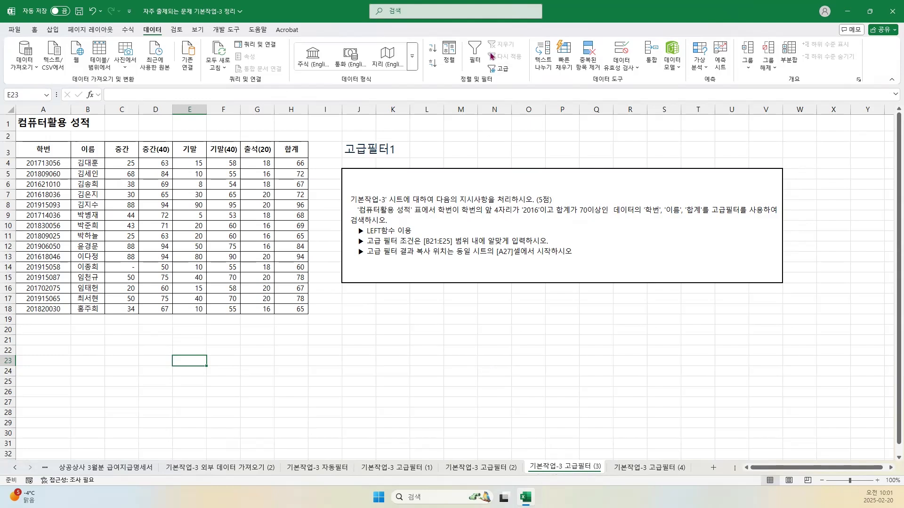
{"action": "left_click", "coordinate": [493, 18]}
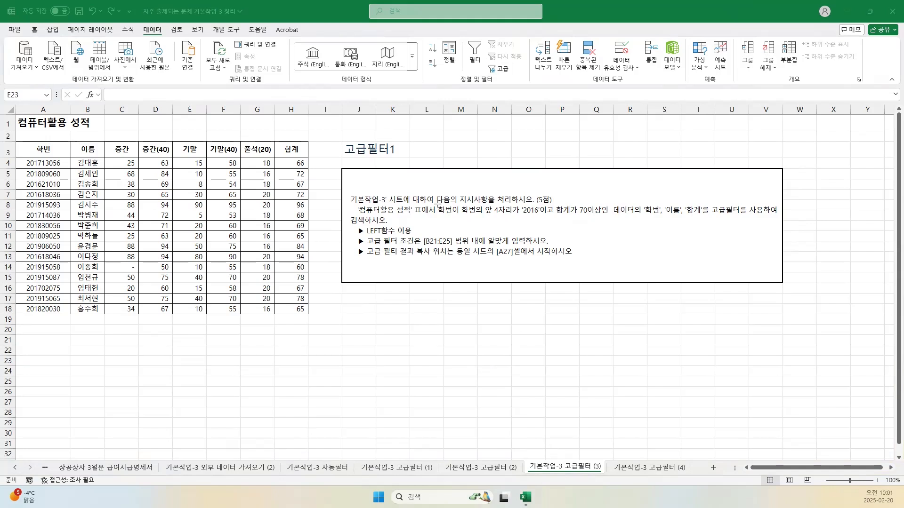
{"action": "mouse_move", "coordinate": [438, 205]}
{"action": "left_mouse_down"}
{"action": "mouse_move", "coordinate": [493, 218]}
{"action": "mouse_move", "coordinate": [605, 215]}
{"action": "left_mouse_up"}
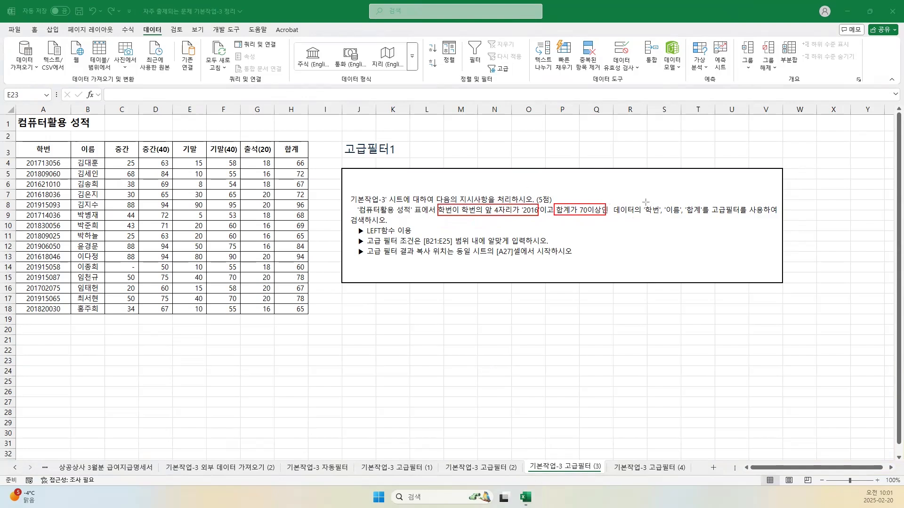
{"action": "mouse_move", "coordinate": [646, 202]}
{"action": "left_mouse_down"}
{"action": "mouse_move", "coordinate": [660, 216]}
{"action": "mouse_move", "coordinate": [700, 215]}
{"action": "left_mouse_up"}
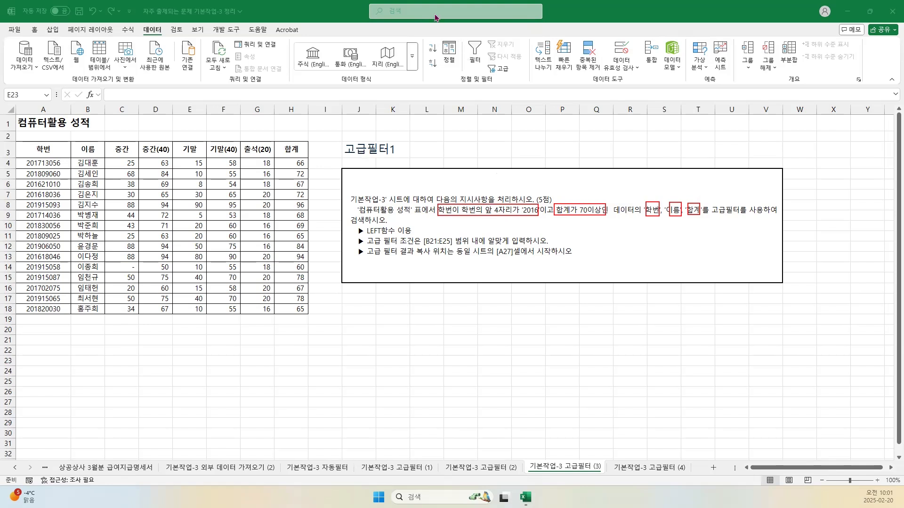
- On the 기본작업-3 고급필터 (3) sheet, copy the 학번 and 합계 headers A3 and H3 to the criteria range starting at B21
{"action": "left_click", "coordinate": [50, 153]}
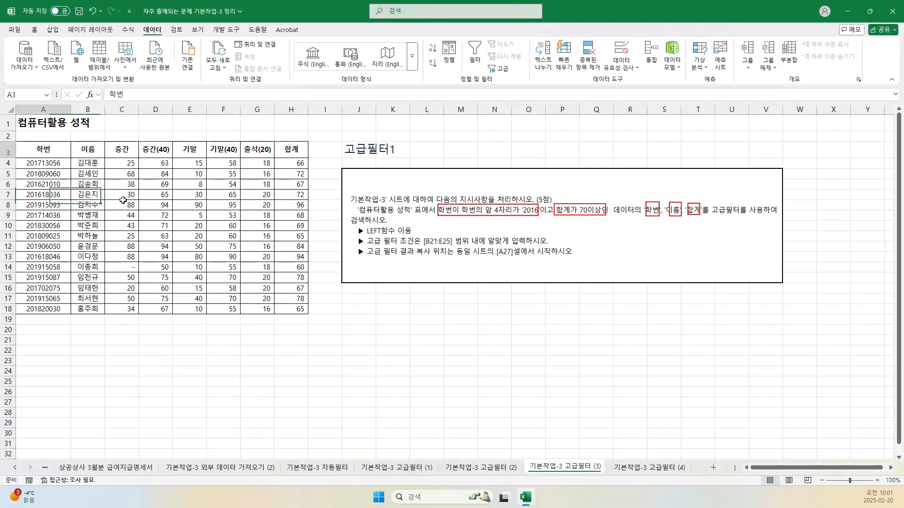
{"action": "left_click", "coordinate": [294, 150], "text": "ctrl"}
{"action": "key", "text": "ctrl+c"}
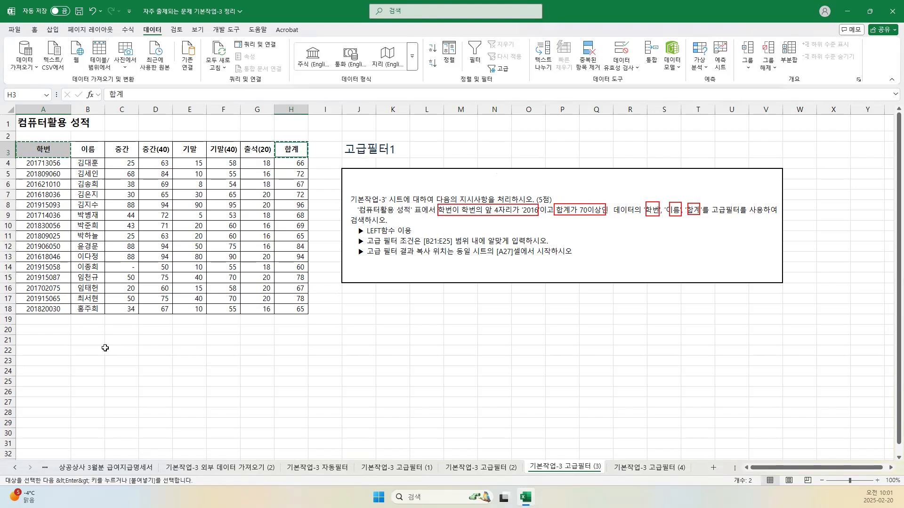
{"action": "left_click", "coordinate": [83, 340]}
{"action": "key", "text": "ctrl+v"}
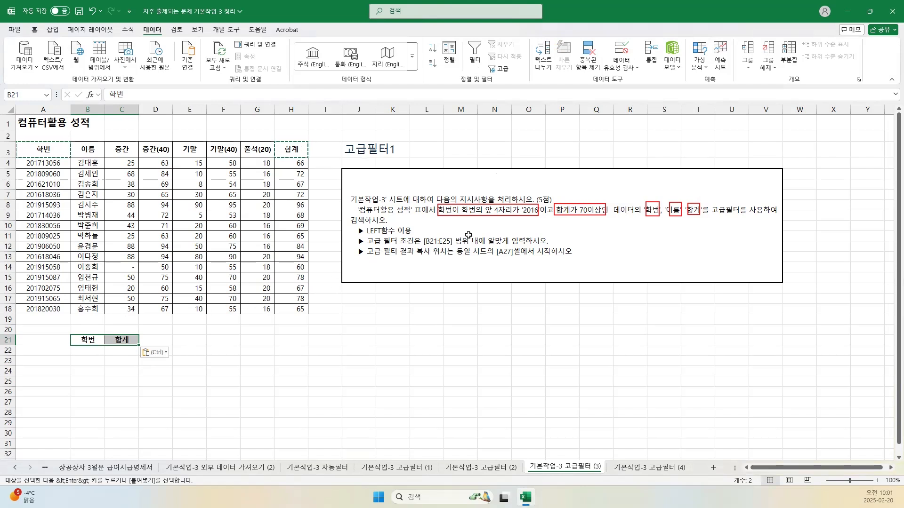
- Enter the formula =LEFT(A4,4)="2016" under 학번 in B22 to match student numbers starting with 2016
{"action": "left_click", "coordinate": [90, 352]}
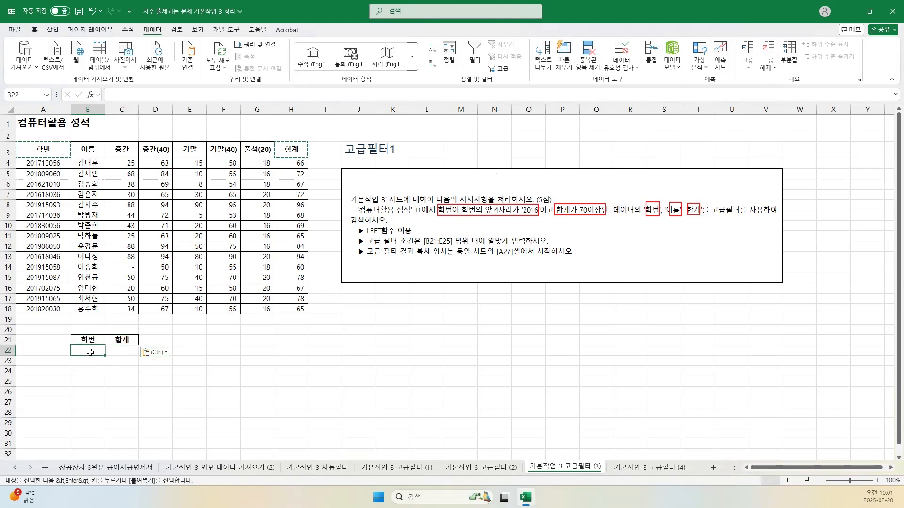
{"action": "type", "text": "="}
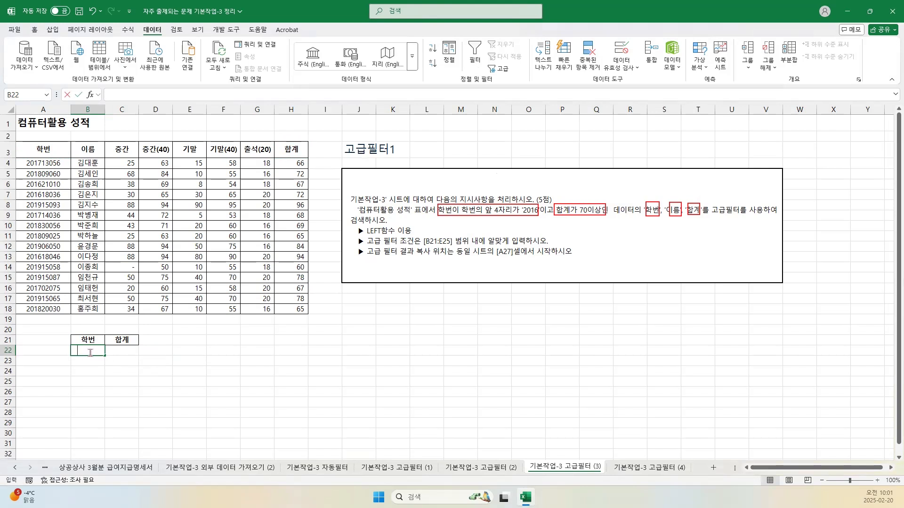
{"action": "key", "text": "BackSpace"}
{"action": "type", "text": "LEFT"}
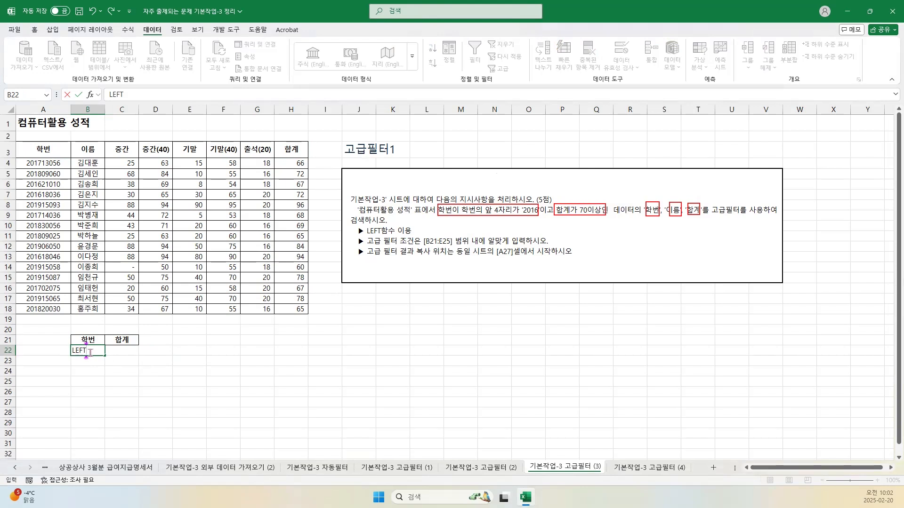
{"action": "key", "text": "BackSpace"}
{"action": "key", "text": "BackSpace"}
{"action": "key", "text": "BackSpace"}
{"action": "key", "text": "BackSpace"}
{"action": "type", "text": "=LEFT"}
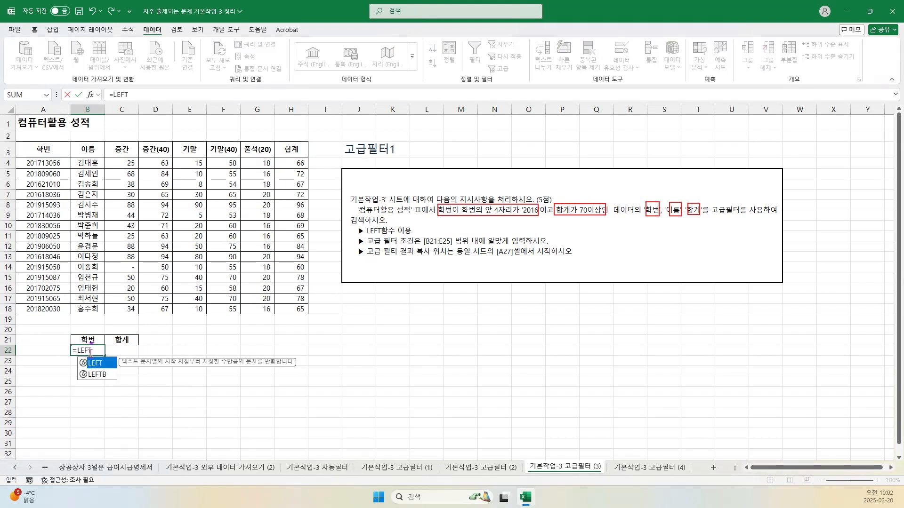
{"action": "type", "text": "("}
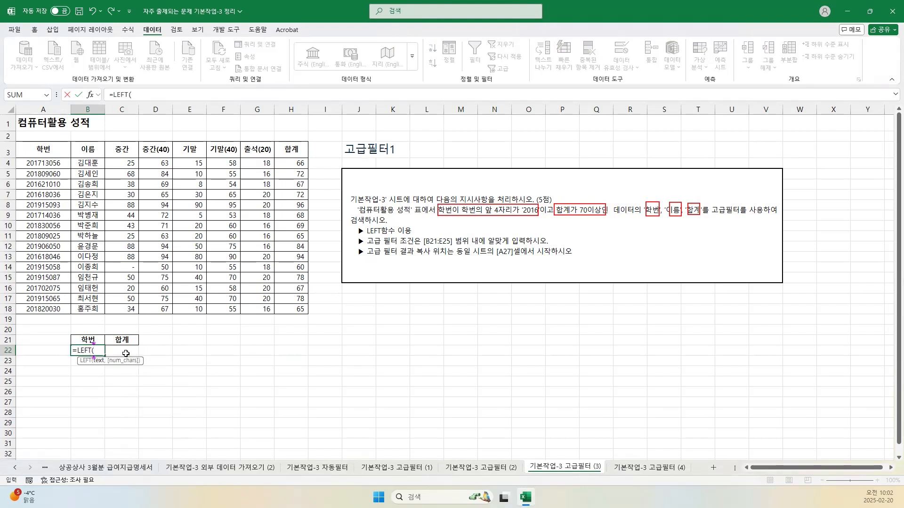
{"action": "left_click", "coordinate": [48, 164]}
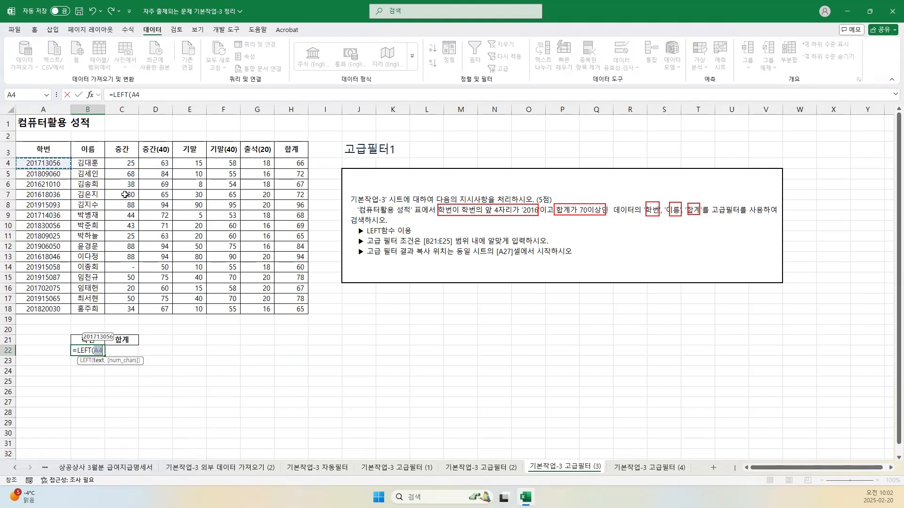
{"action": "type", "text": ",4"}
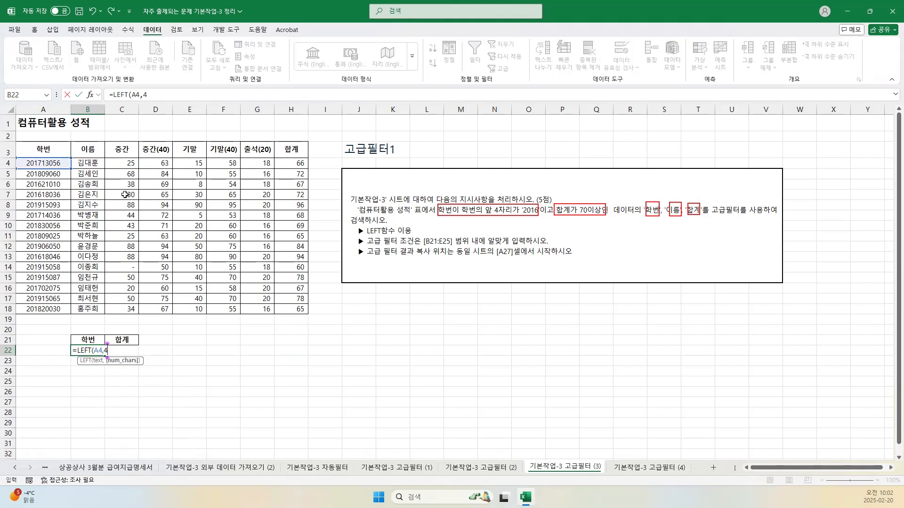
{"action": "type", "text": ")"}
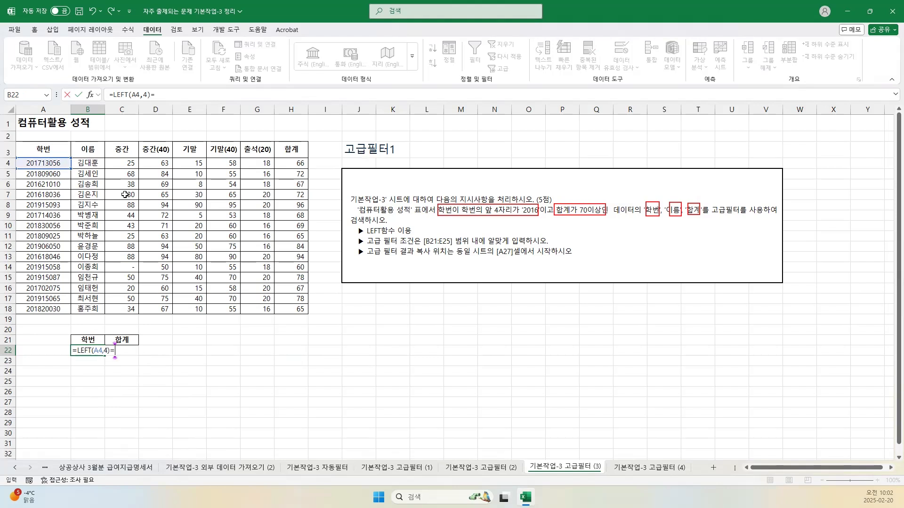
{"action": "type", "text": "=\"2016\""}
{"action": "key", "text": "Return"}
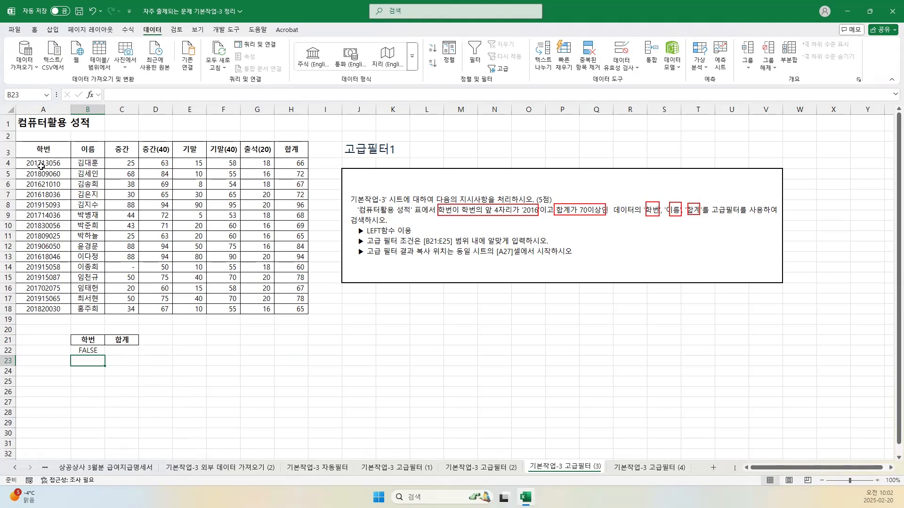
- Enter the condition >=70 under 합계 in C22, on the same row as the 학번 condition
{"action": "left_click", "coordinate": [126, 351]}
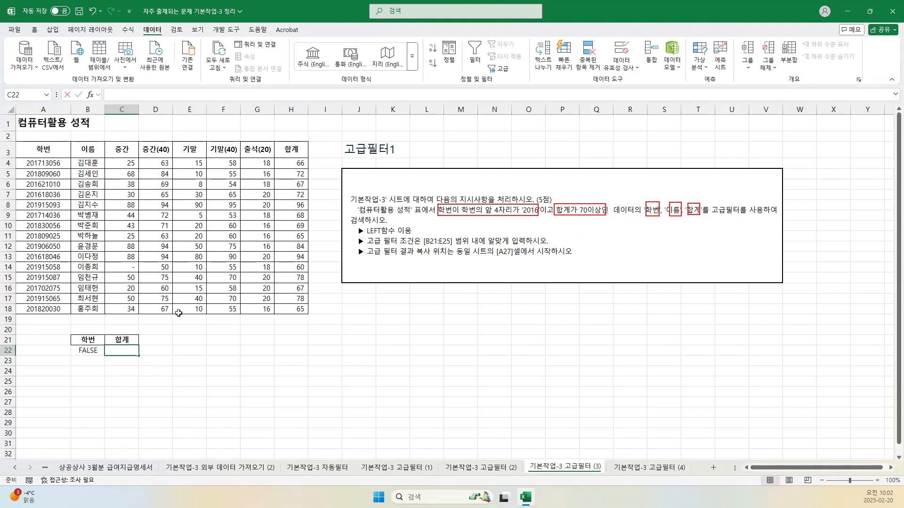
{"action": "type", "text": ">=70"}
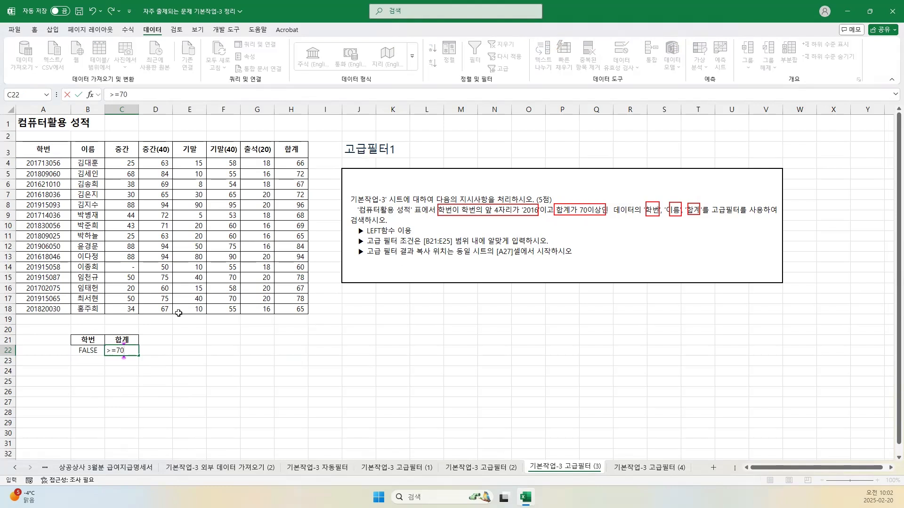
{"action": "key", "text": "Return"}
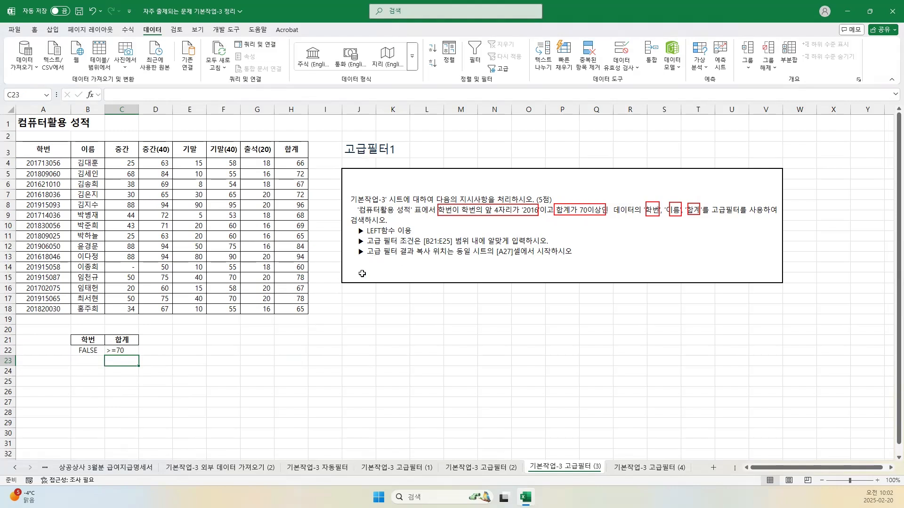
- Try an advanced filter on A3:H18 with criteria B21:C22, copying all columns to A27
{"action": "mouse_move", "coordinate": [35, 145]}
{"action": "left_mouse_down"}
{"action": "mouse_move", "coordinate": [259, 226]}
{"action": "mouse_move", "coordinate": [284, 313]}
{"action": "left_mouse_up"}
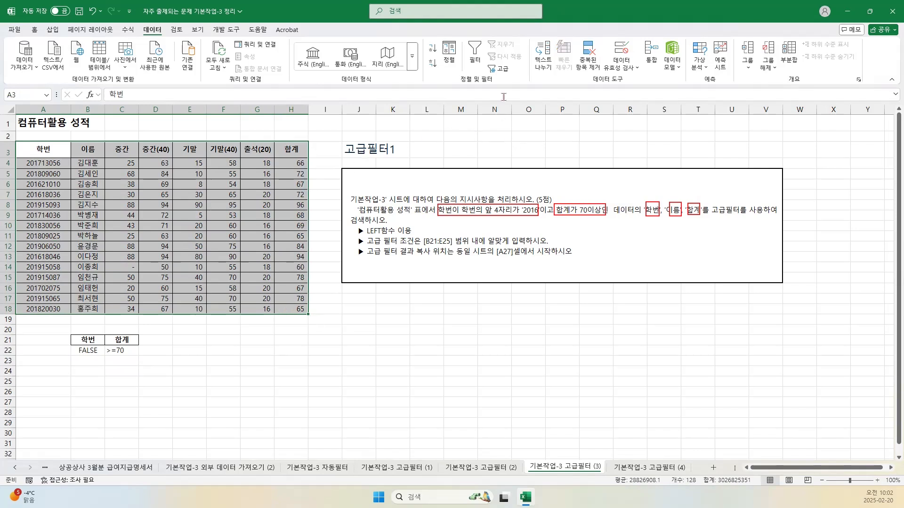
{"action": "left_click", "coordinate": [499, 69]}
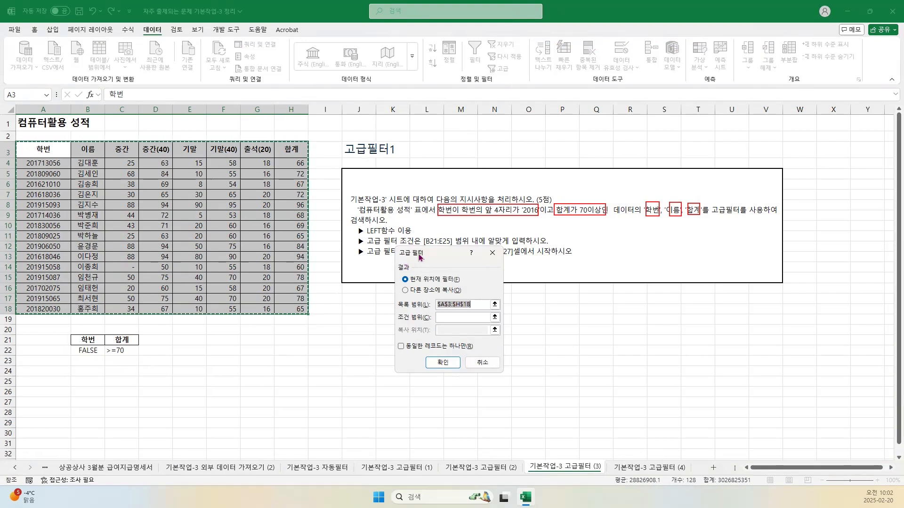
{"action": "left_click_drag", "start_coordinate": [418, 255], "coordinate": [366, 274]}
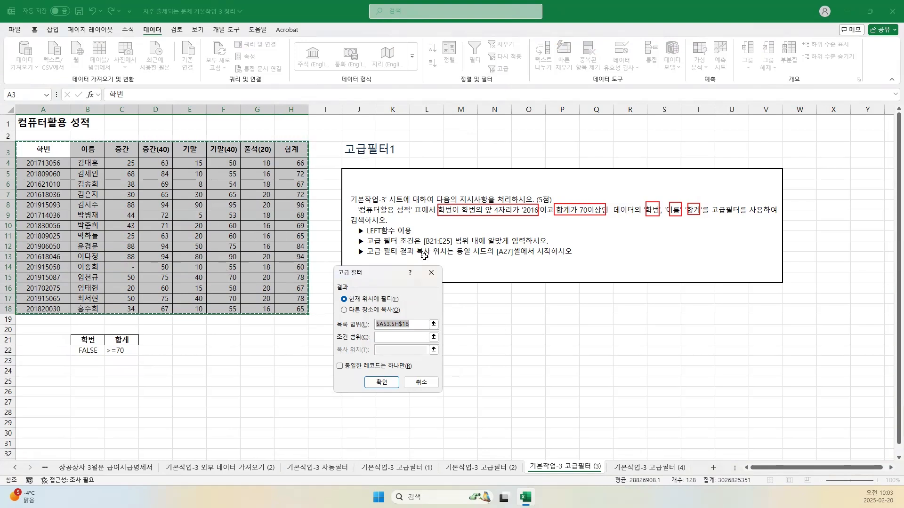
{"action": "left_click", "coordinate": [362, 311]}
{"action": "left_click", "coordinate": [379, 349]}
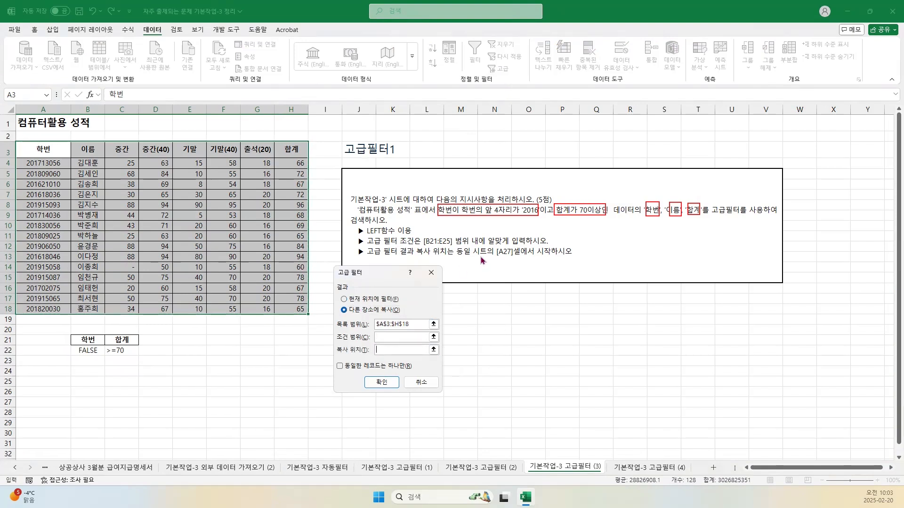
{"action": "left_click", "coordinate": [31, 403]}
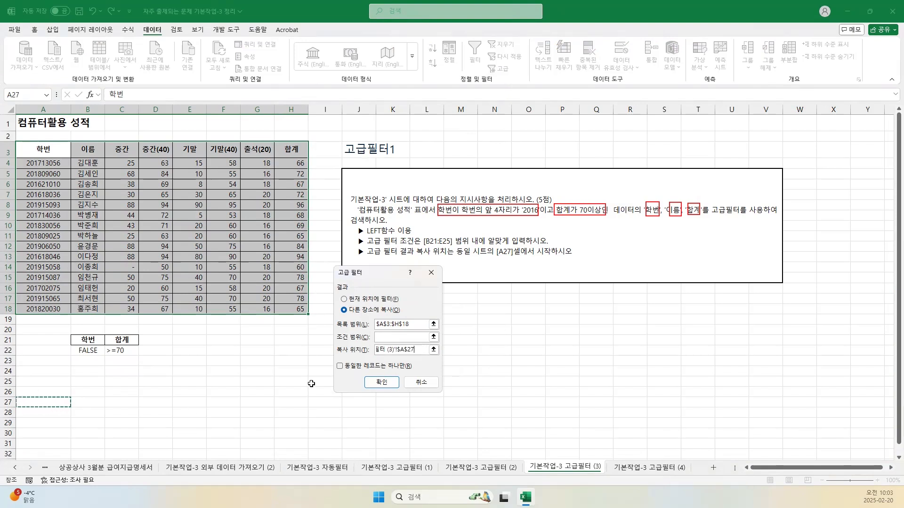
{"action": "left_click", "coordinate": [382, 336]}
{"action": "left_click_drag", "start_coordinate": [77, 341], "coordinate": [138, 354]}
{"action": "left_click", "coordinate": [382, 382]}
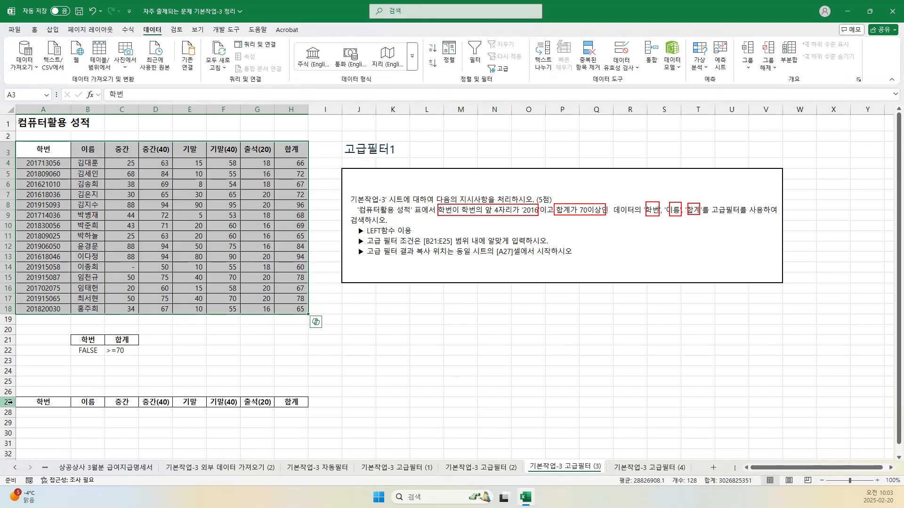
- Delete row 27 to clear the advanced filter output
{"action": "left_click", "coordinate": [9, 401]}
{"action": "right_click", "coordinate": [10, 402]}
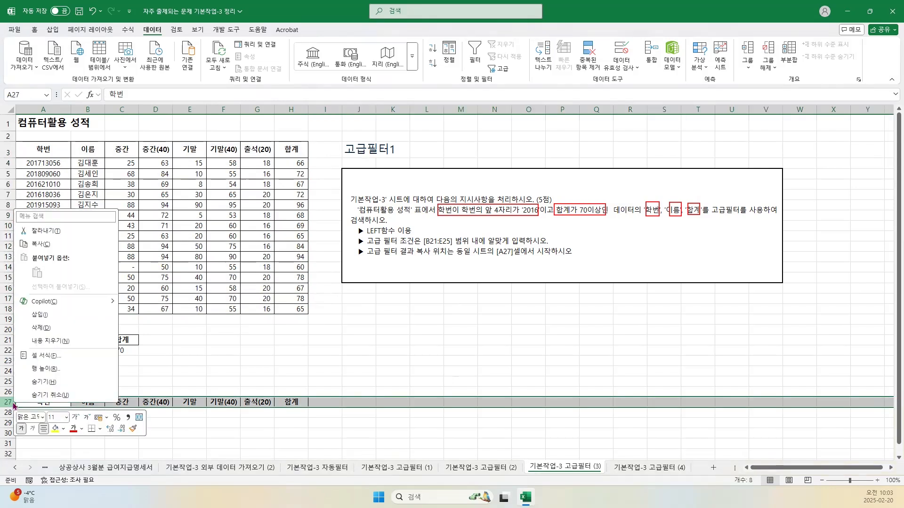
{"action": "left_click", "coordinate": [49, 328]}
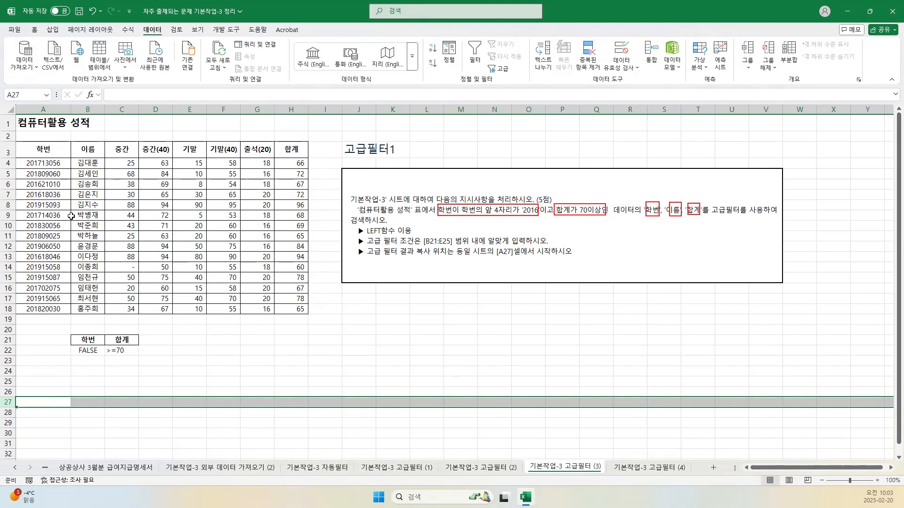
- Copy the 학번, 이름 and 합계 headers from the grades table to A27:C27 as the output fields
{"action": "left_click", "coordinate": [49, 402]}
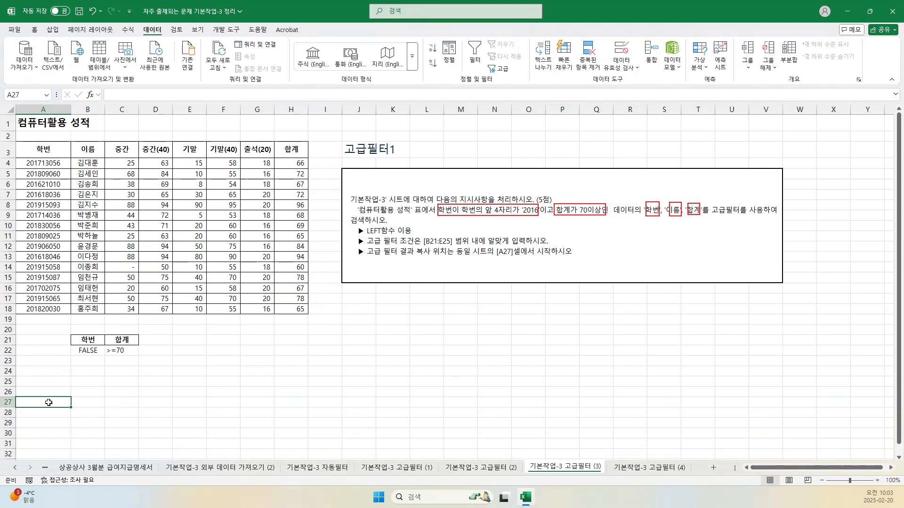
{"action": "left_click", "coordinate": [51, 153]}
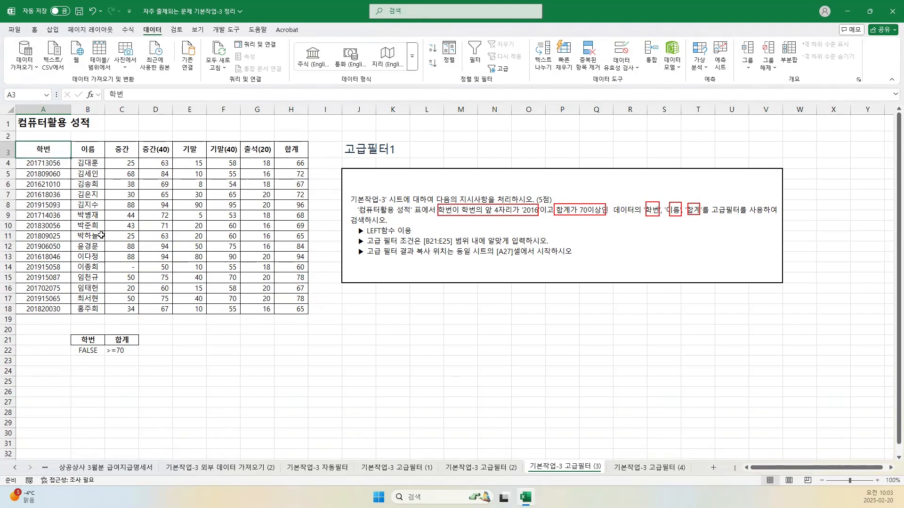
{"action": "left_click", "coordinate": [89, 151], "text": "ctrl"}
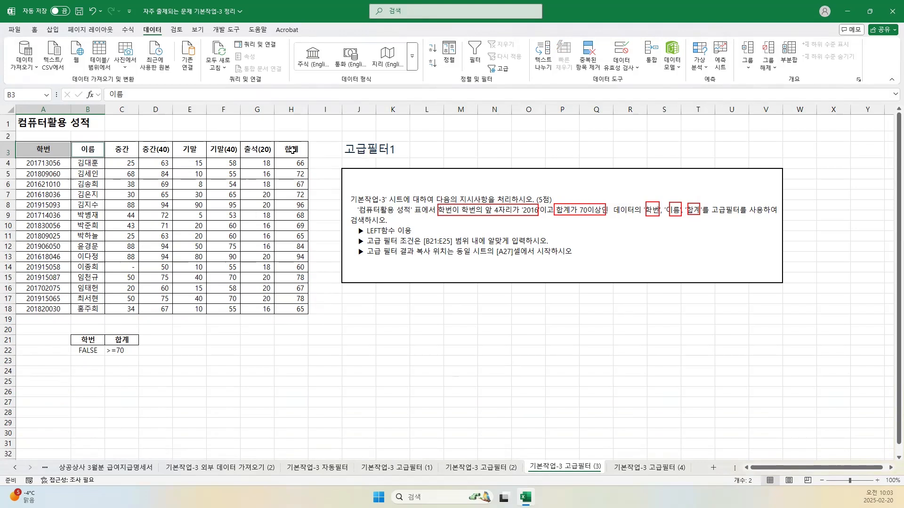
{"action": "left_click", "coordinate": [291, 150], "text": "ctrl"}
{"action": "key", "text": "ctrl+c"}
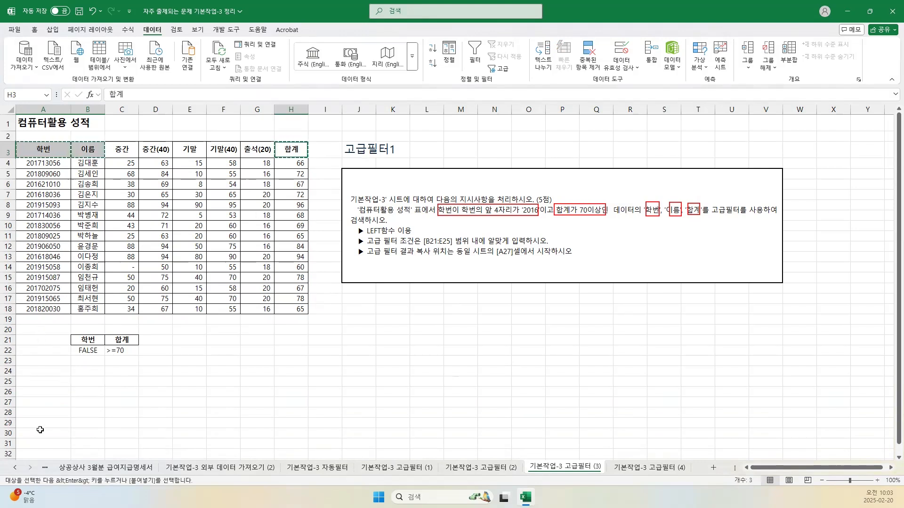
{"action": "left_click", "coordinate": [31, 402]}
{"action": "key", "text": "ctrl+v"}
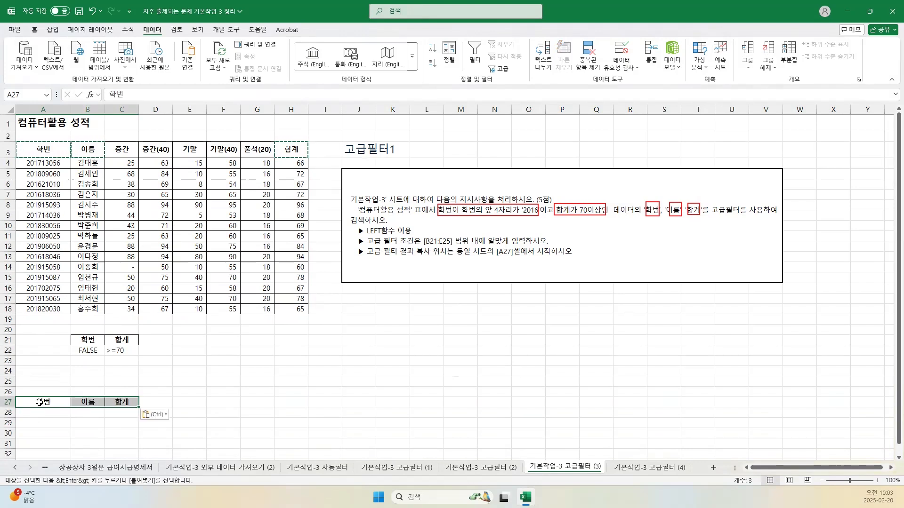
{"action": "left_click", "coordinate": [35, 383]}
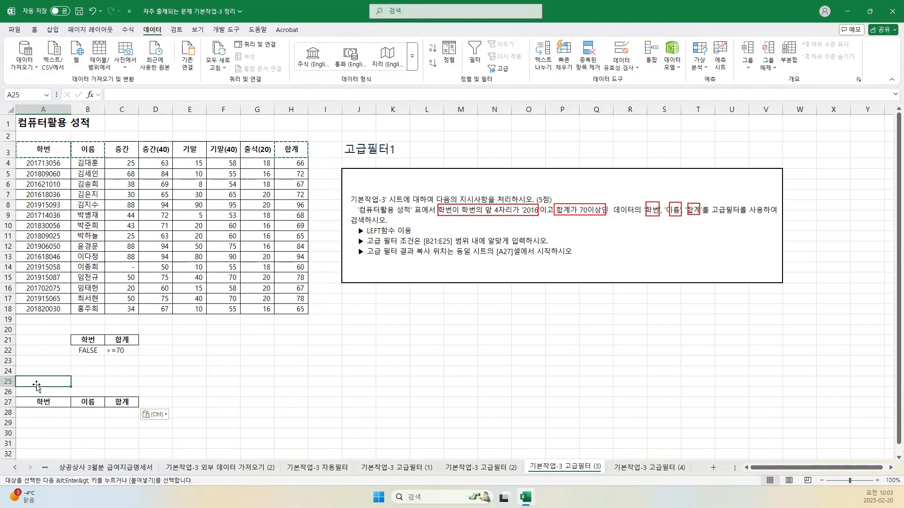
- Try an advanced filter on A3:H18 with criteria B21:C22, copying the matches under the headers in A27:C27
{"action": "left_click_drag", "start_coordinate": [45, 151], "coordinate": [298, 310]}
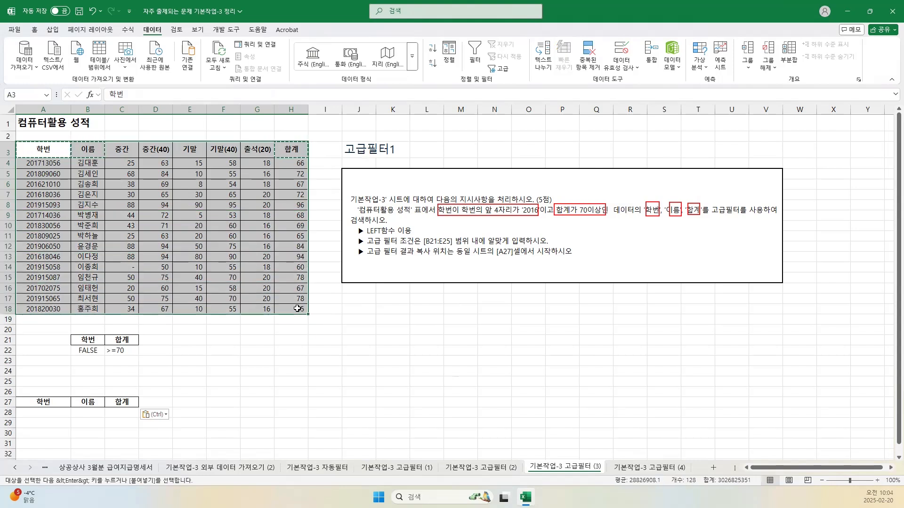
{"action": "key", "text": "Escape"}
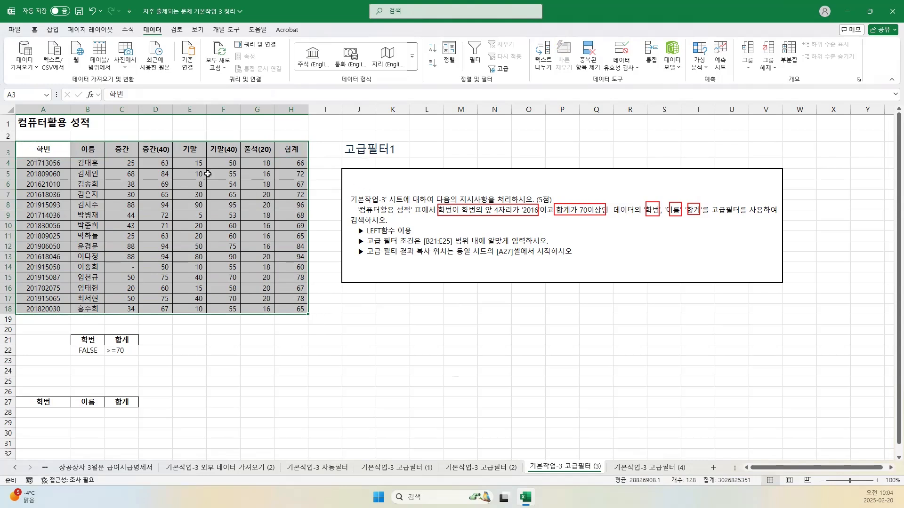
{"action": "left_click", "coordinate": [501, 69]}
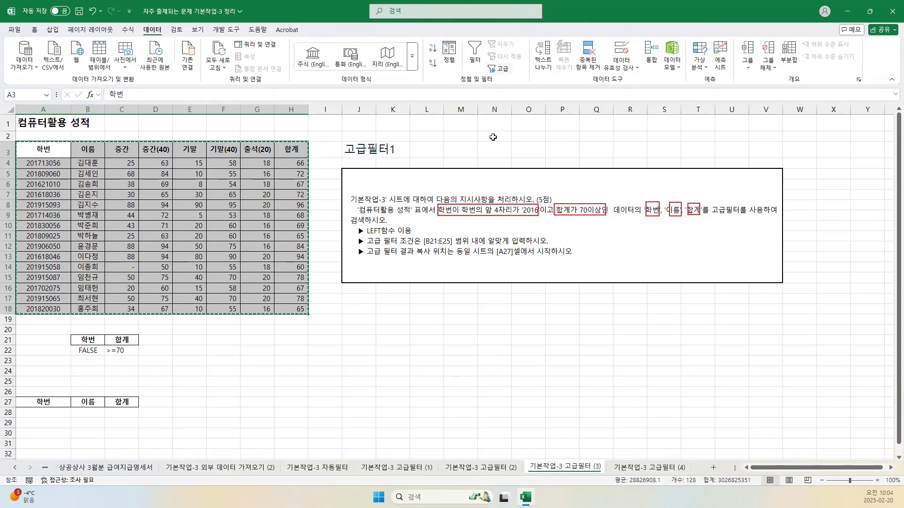
{"action": "left_click", "coordinate": [373, 312]}
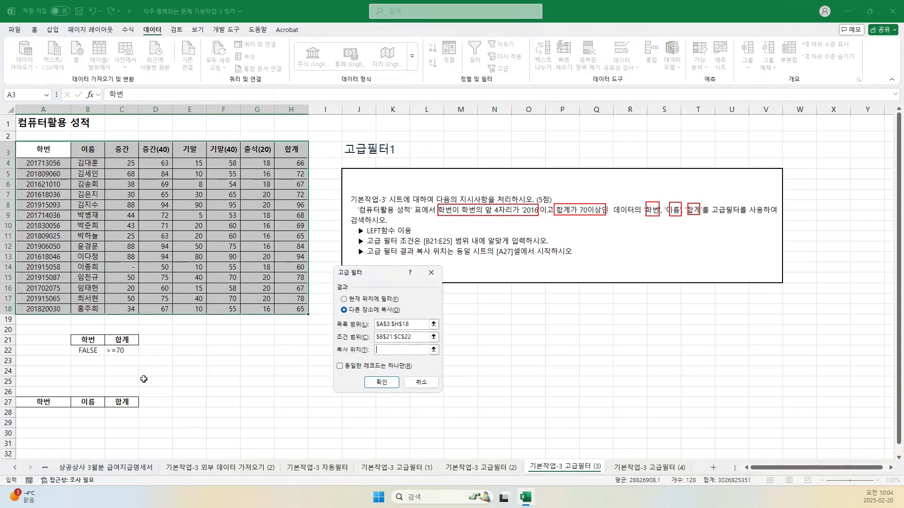
{"action": "left_click_drag", "start_coordinate": [31, 404], "coordinate": [115, 401]}
{"action": "left_click", "coordinate": [47, 401]}
{"action": "left_click_drag", "start_coordinate": [47, 401], "coordinate": [126, 401]}
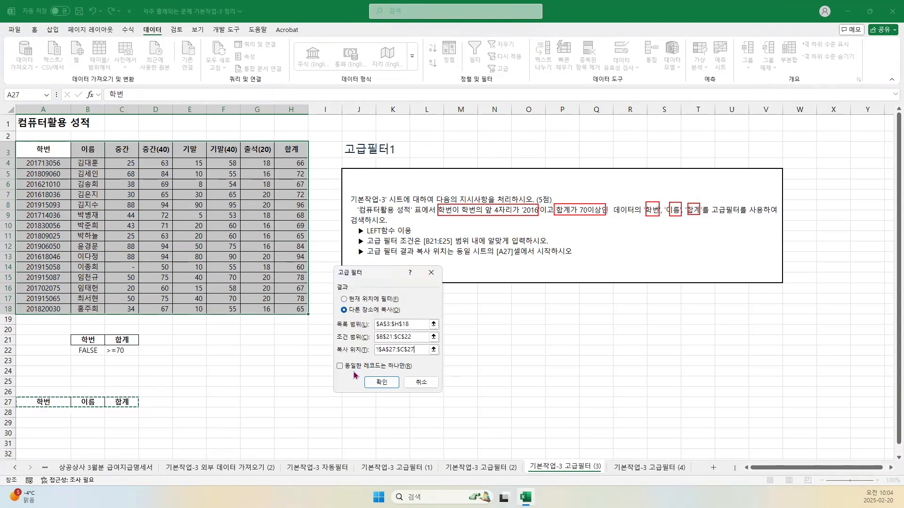
{"action": "left_click_drag", "start_coordinate": [415, 337], "coordinate": [375, 337]}
{"action": "left_click", "coordinate": [383, 384]}
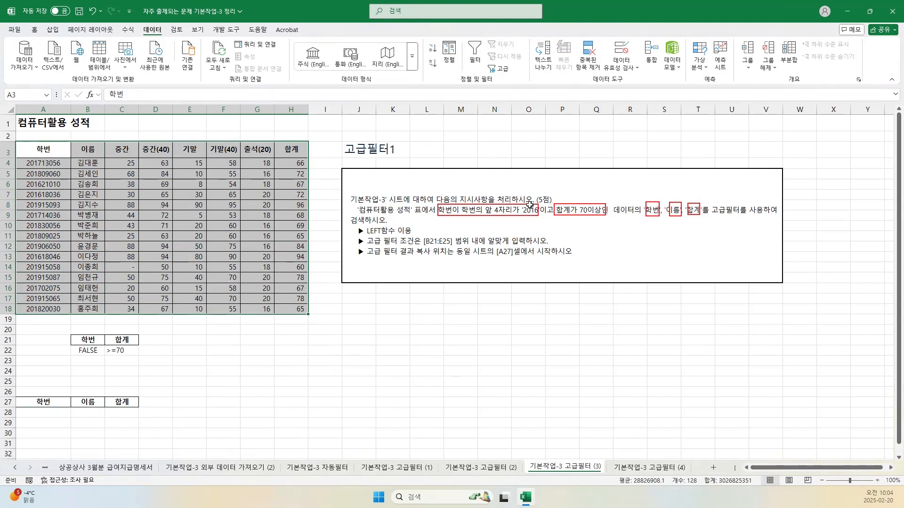
- Rename the formula criterion's header in B21 as 학번조건 so that it differs from the table's field name
{"action": "double_click", "coordinate": [89, 350]}
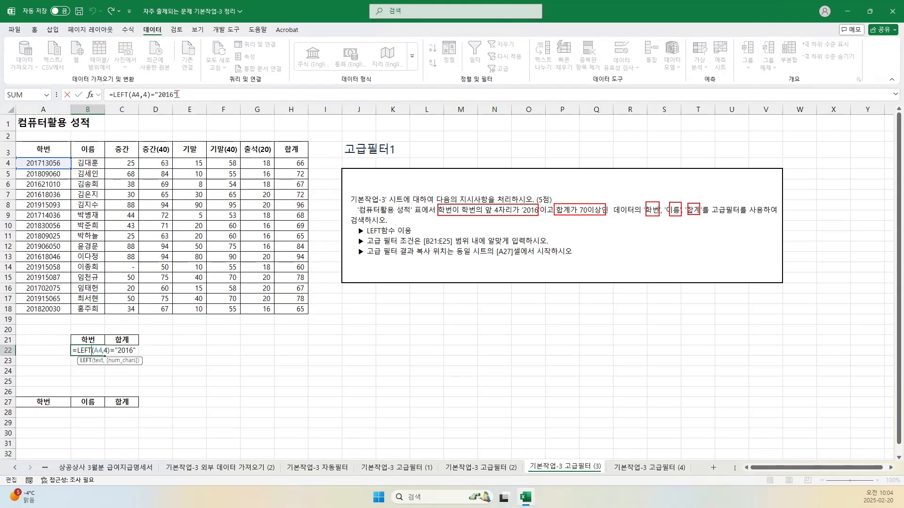
{"action": "left_click", "coordinate": [89, 336]}
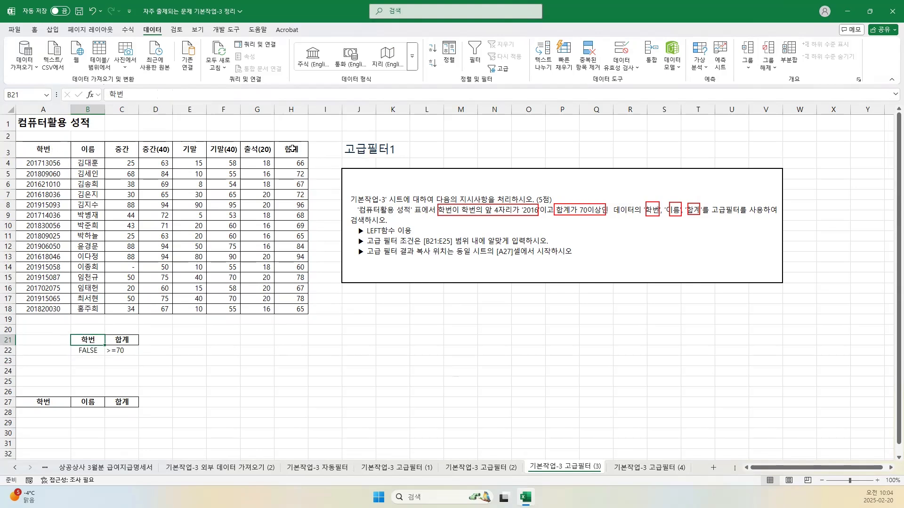
{"action": "double_click", "coordinate": [93, 339]}
{"action": "type", "text": "ㅈㅗ건"}
{"action": "key", "text": "BackSpace"}
{"action": "key", "text": "BackSpace"}
{"action": "key", "text": "BackSpace"}
{"action": "key", "text": "BackSpace"}
{"action": "type", "text": "조거"}
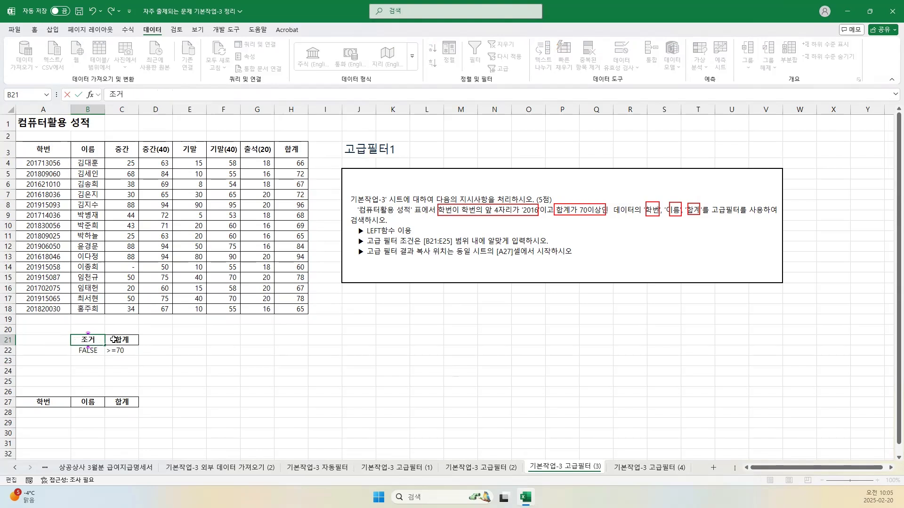
{"action": "key", "text": "BackSpace"}
{"action": "key", "text": "BackSpace"}
{"action": "type", "text": "하"}
{"action": "type", "text": "학번조건"}
{"action": "key", "text": "Return"}
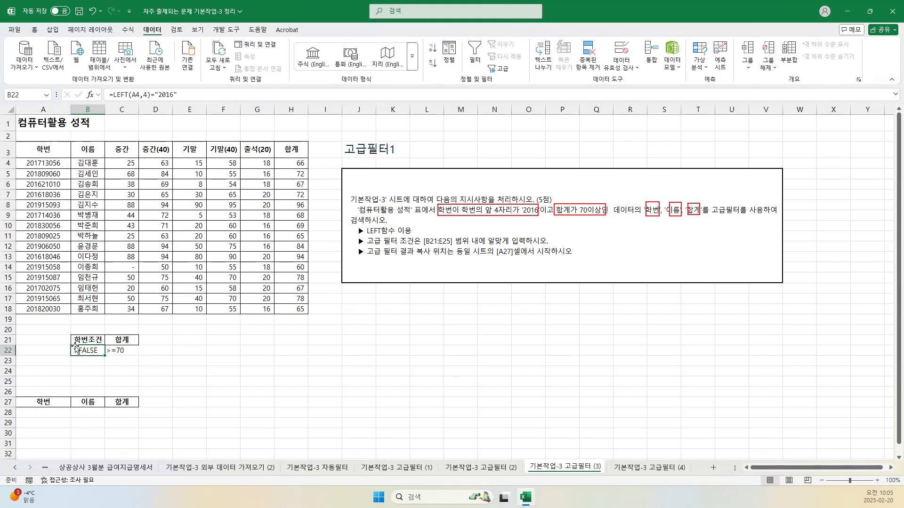
- Run an advanced filter on A3:H18 with criteria B21:C22, copying the matching records to A27:C27
{"action": "left_click", "coordinate": [49, 153]}
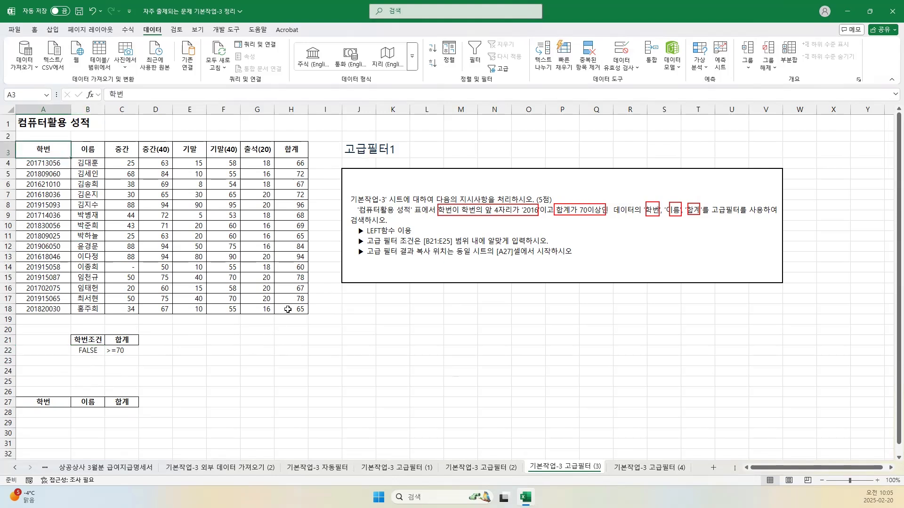
{"action": "key", "text": "ctrl+a"}
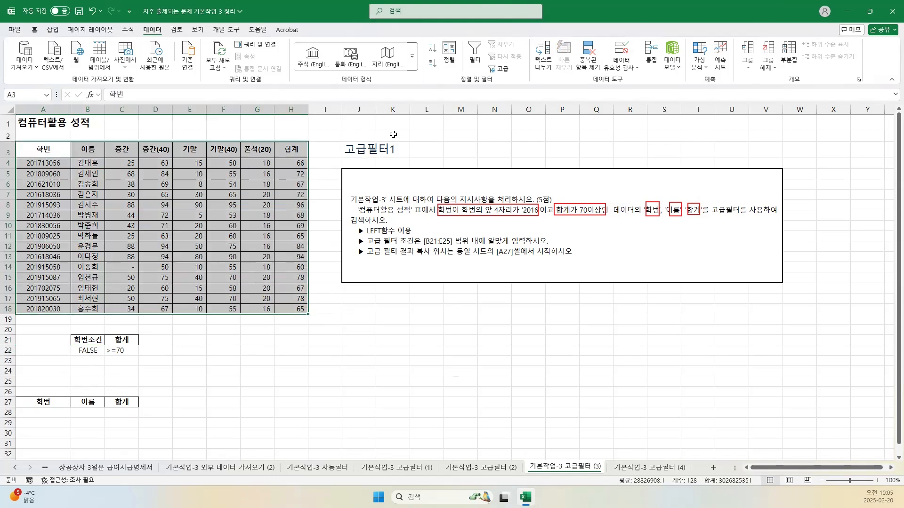
{"action": "left_click", "coordinate": [501, 70]}
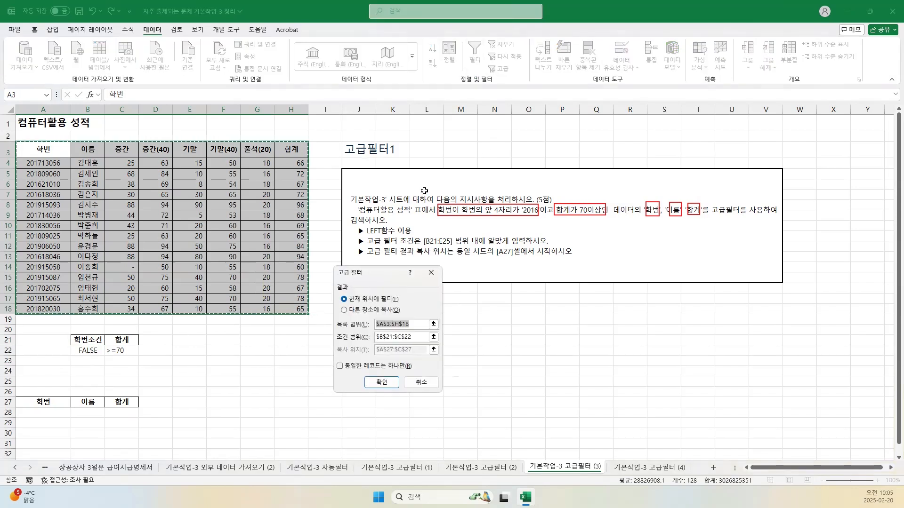
{"action": "left_click", "coordinate": [370, 310]}
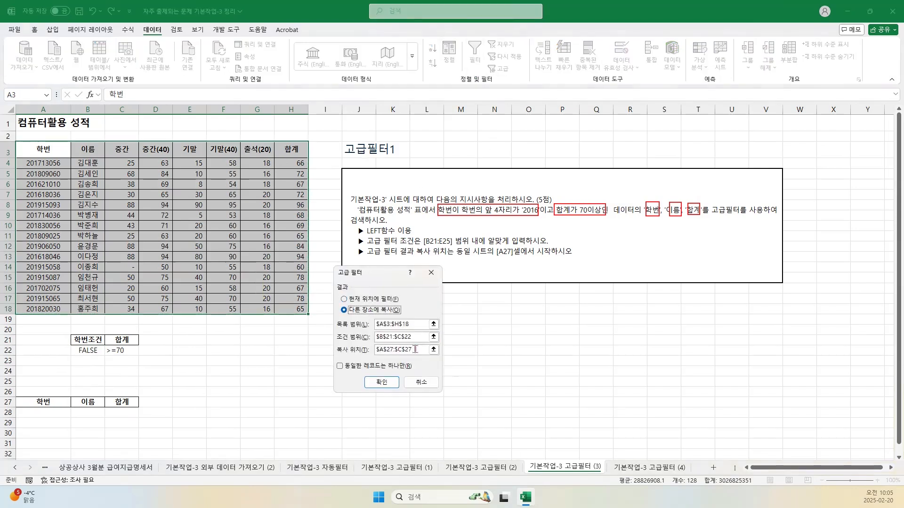
{"action": "left_click_drag", "start_coordinate": [45, 404], "coordinate": [122, 402]}
{"action": "left_click", "coordinate": [418, 341]}
{"action": "left_click_drag", "start_coordinate": [86, 340], "coordinate": [122, 348]}
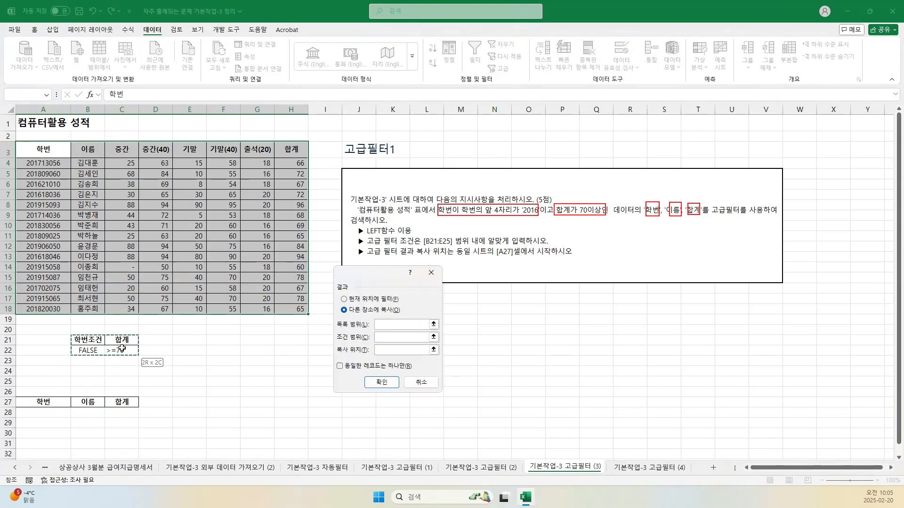
{"action": "left_click", "coordinate": [381, 382]}
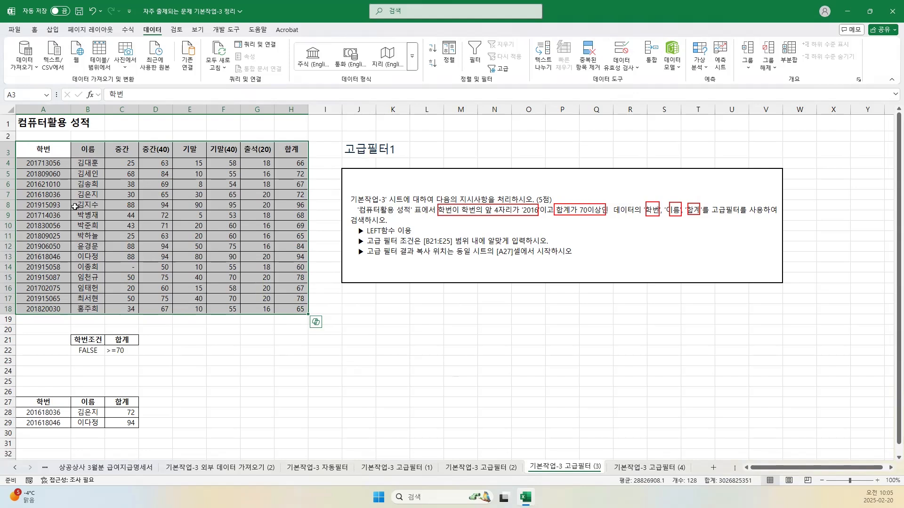
- Check the extracted records against the table's student numbers starting with 2016 and their 합계 values
{"action": "left_click", "coordinate": [35, 186]}
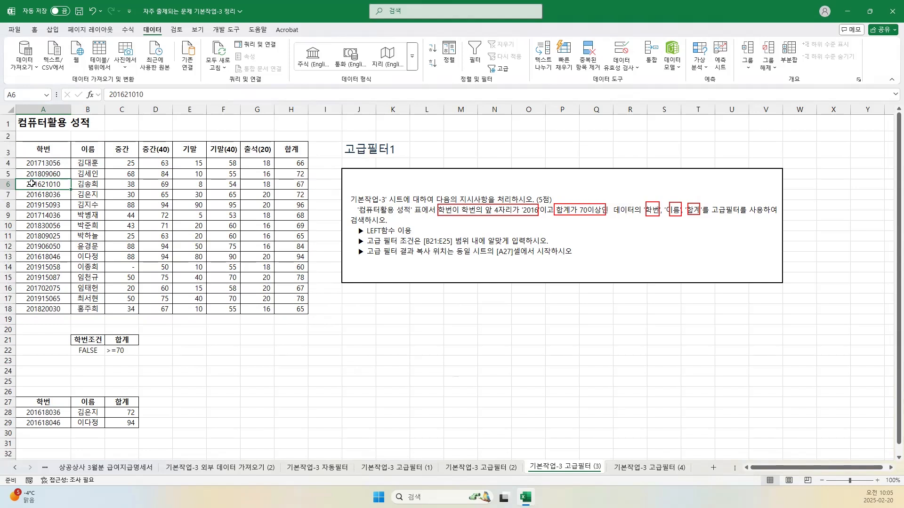
{"action": "left_click", "coordinate": [31, 194], "text": "ctrl"}
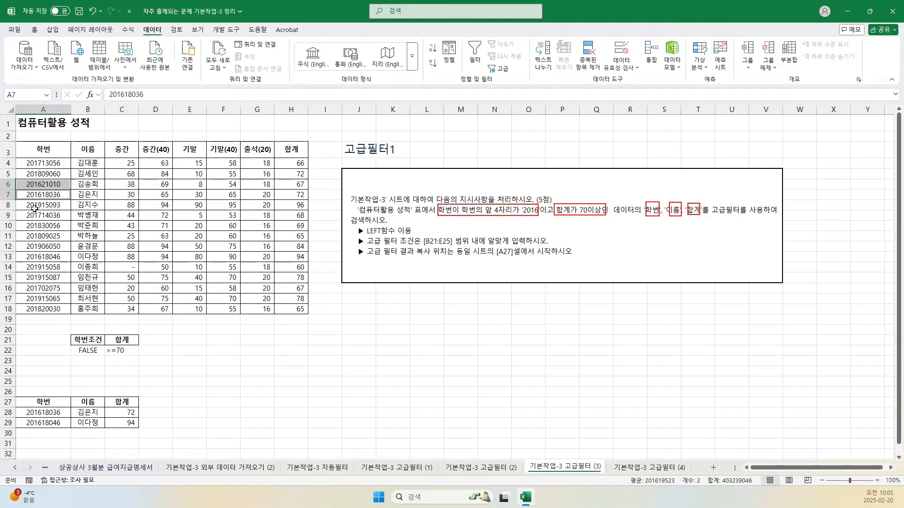
{"action": "left_click", "coordinate": [37, 255], "text": "ctrl"}
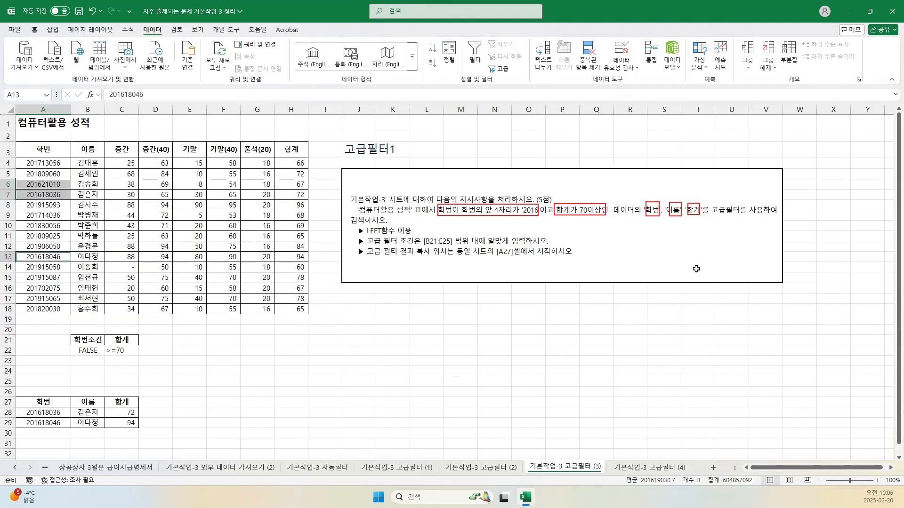
{"action": "left_click", "coordinate": [301, 195], "text": "ctrl"}
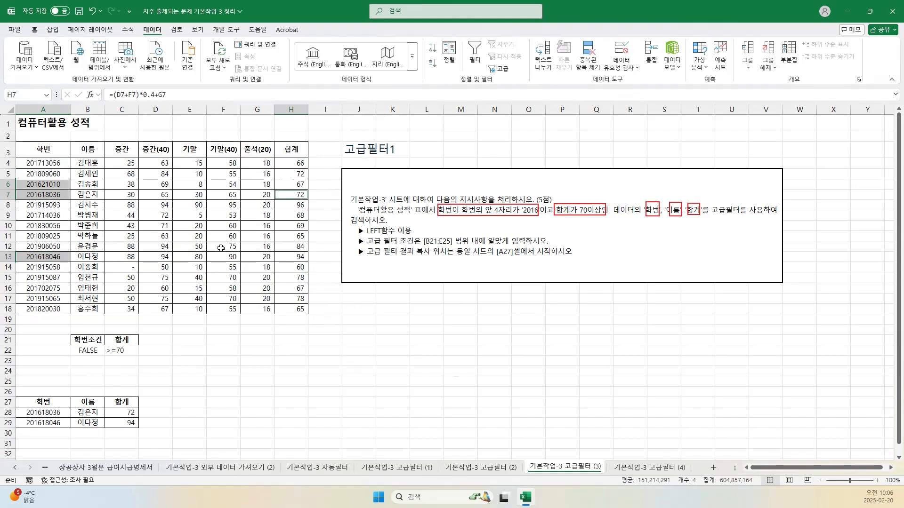
{"action": "left_click", "coordinate": [292, 257], "text": "ctrl"}
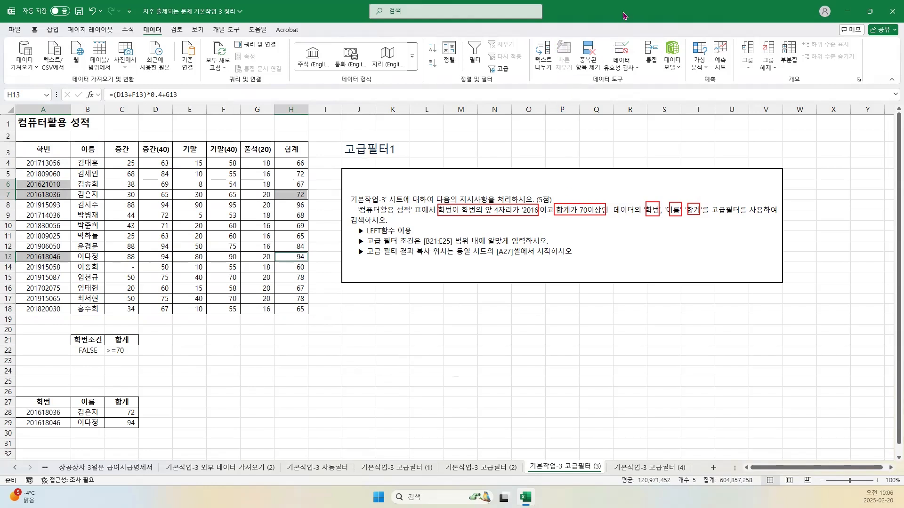
{"action": "key", "text": "Escape"}
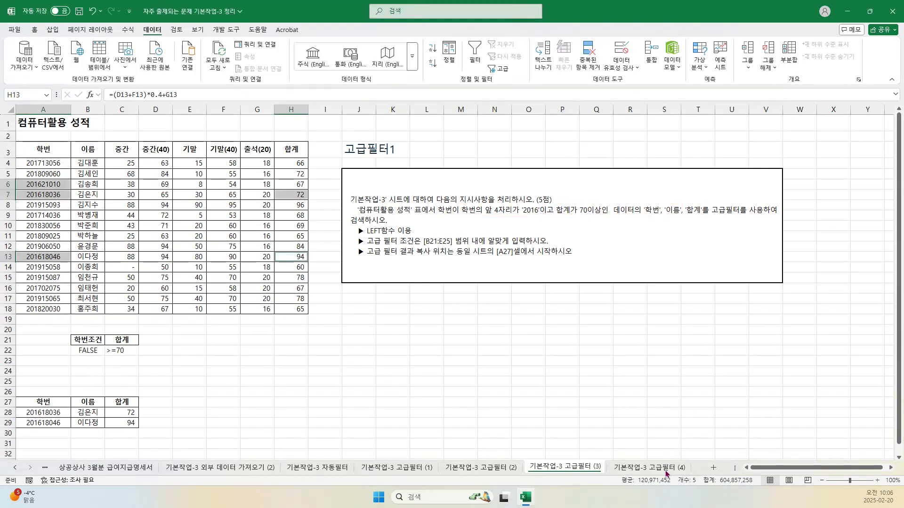
- On the 기본작업-3 고급필터 (4) sheet, copy the 이름 and 합계 headers to B21:C21 for the criteria range
{"action": "left_click", "coordinate": [664, 468]}
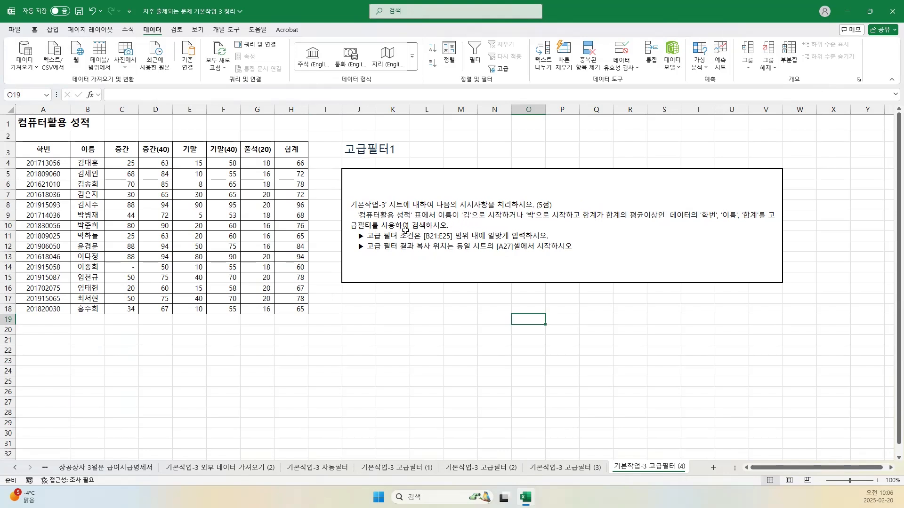
{"action": "left_click", "coordinate": [90, 150]}
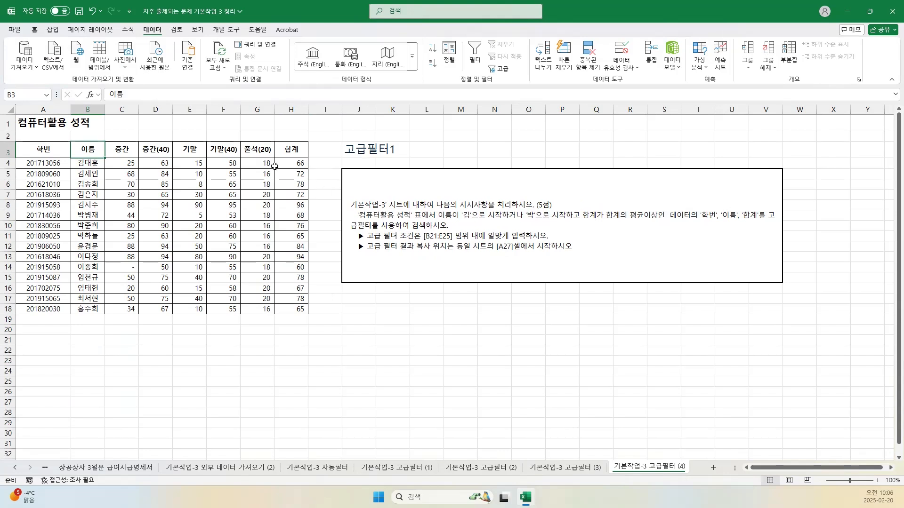
{"action": "left_click", "coordinate": [289, 149], "text": "ctrl"}
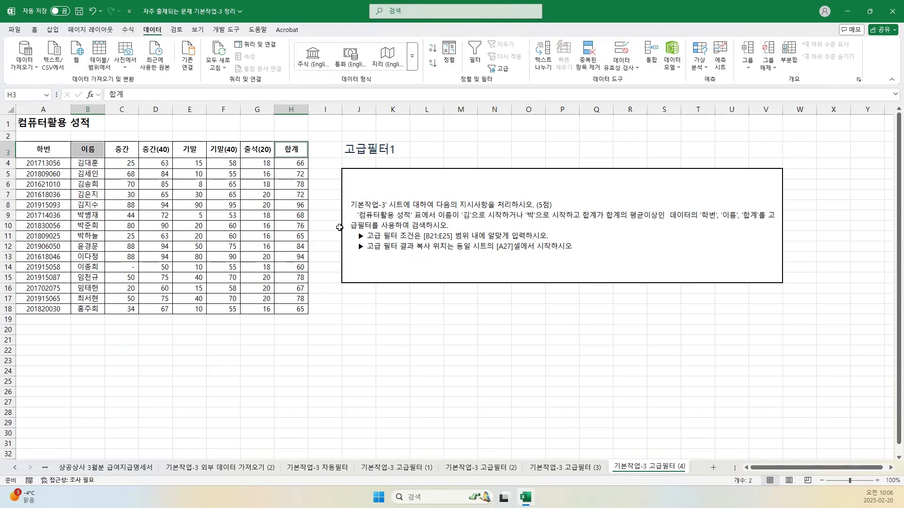
{"action": "key", "text": "ctrl+c"}
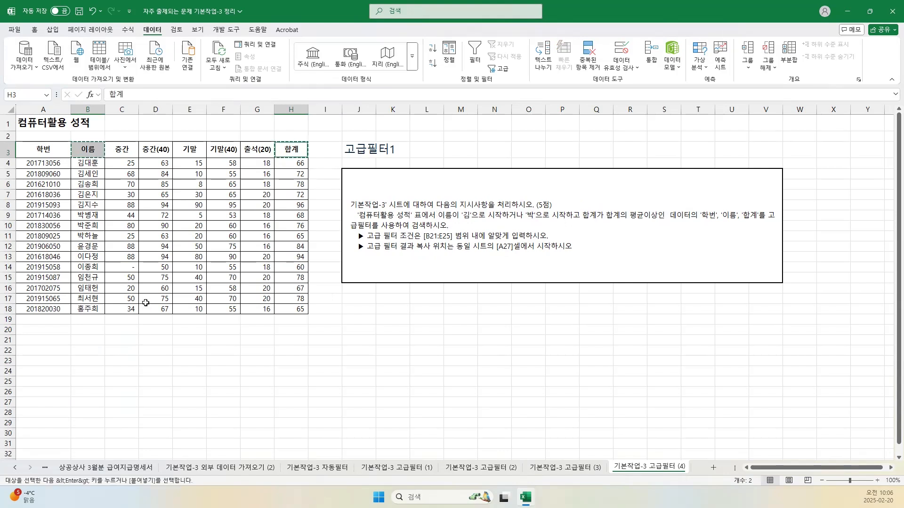
{"action": "left_click", "coordinate": [83, 342]}
{"action": "key", "text": "ctrl+v"}
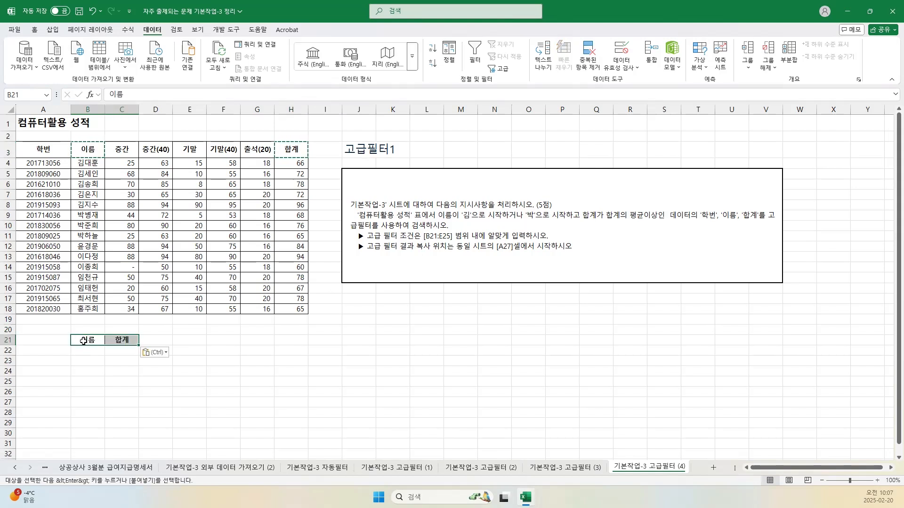
- Enter the name criteria 김* in B22 and 박* in B23 under the 이름 header
{"action": "left_click", "coordinate": [97, 353]}
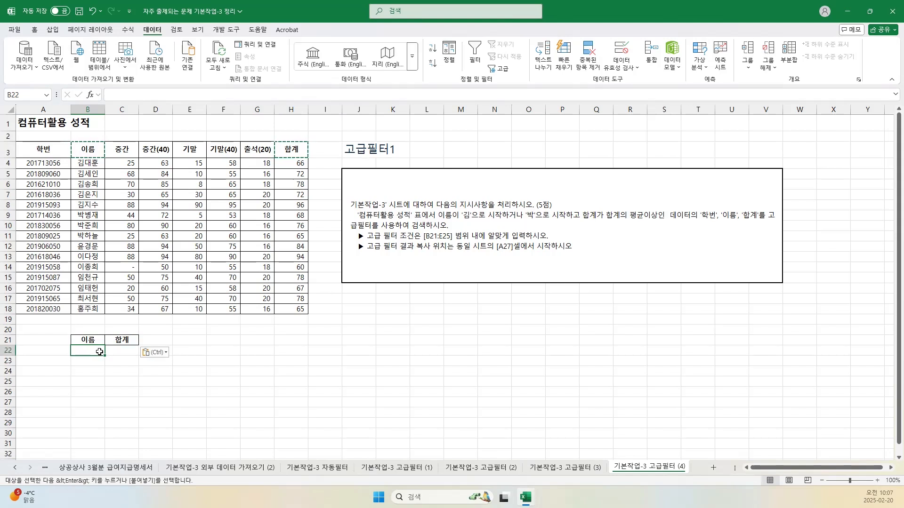
{"action": "key", "text": "Escape"}
{"action": "type", "text": "김*"}
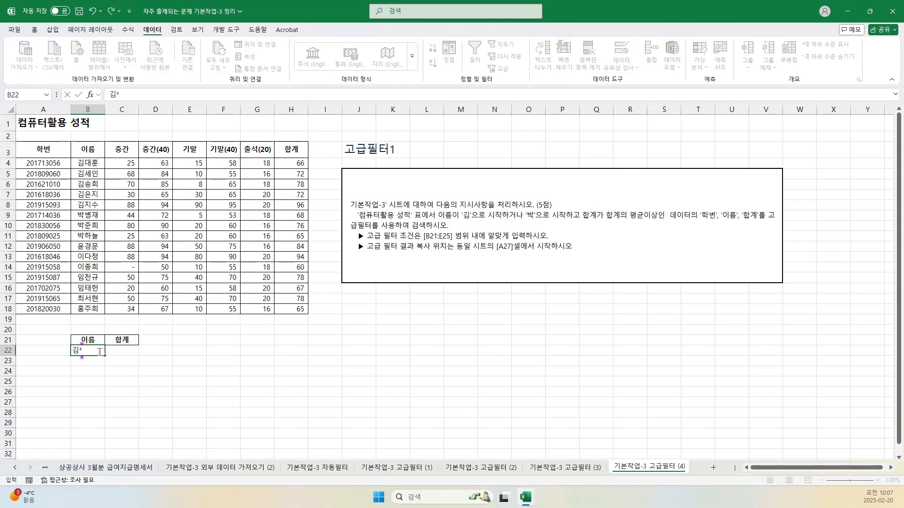
{"action": "key", "text": "Return"}
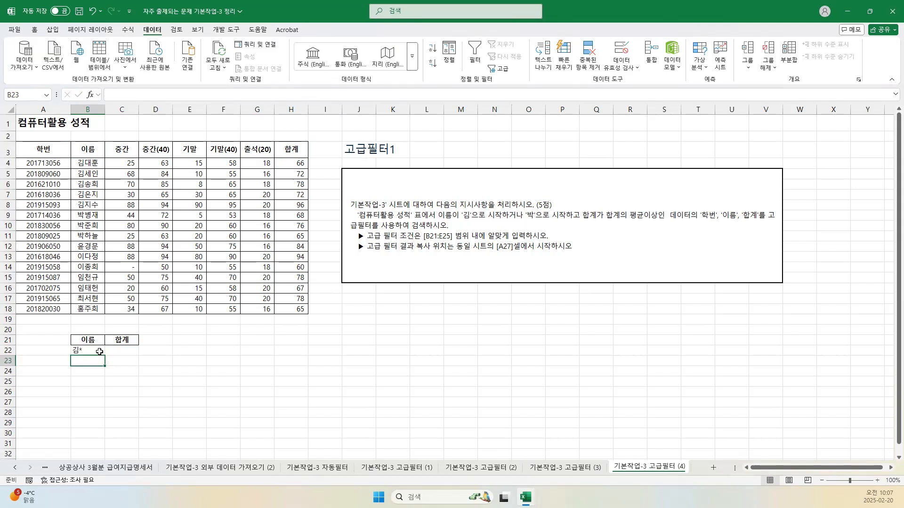
{"action": "type", "text": "박*"}
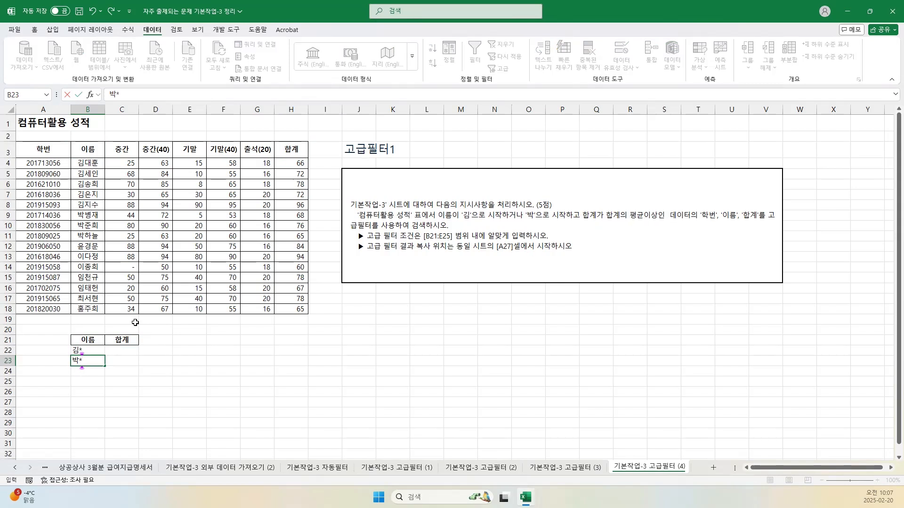
- Enter the formula =H4>=AVERAGE($H$4:$H$18) in C22 as the 합계 criterion for the 김* row
{"action": "left_click", "coordinate": [124, 349]}
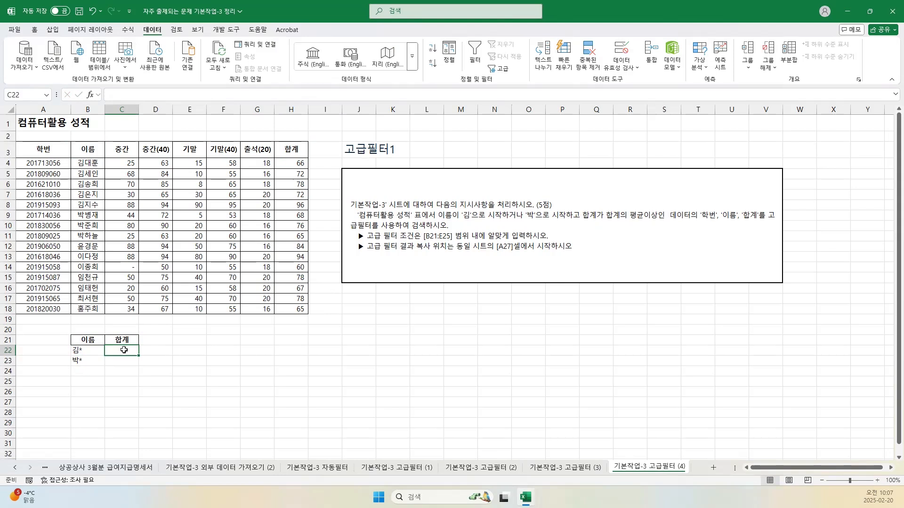
{"action": "type", "text": "="}
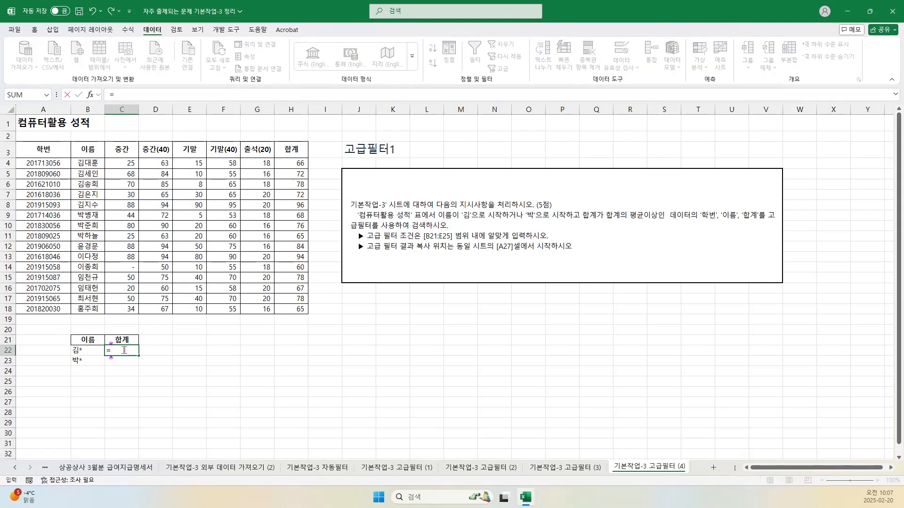
{"action": "left_click", "coordinate": [300, 165]}
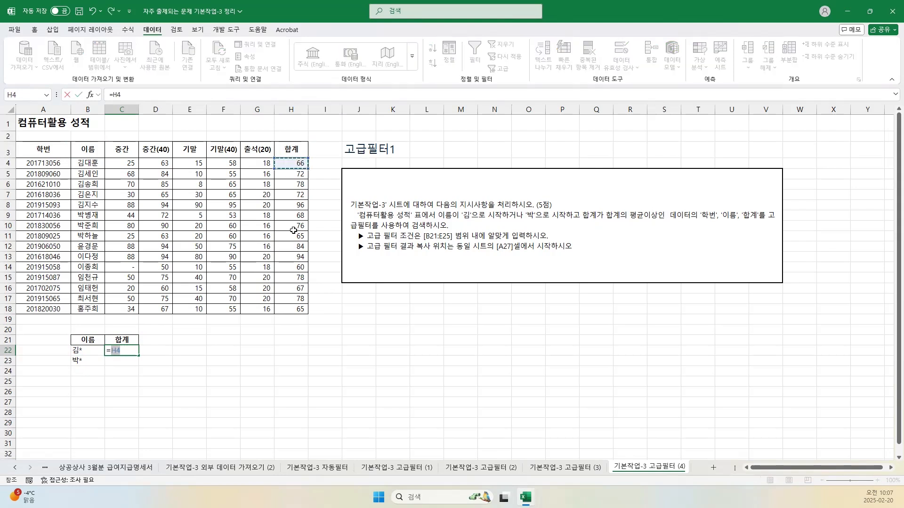
{"action": "type", "text": ">"}
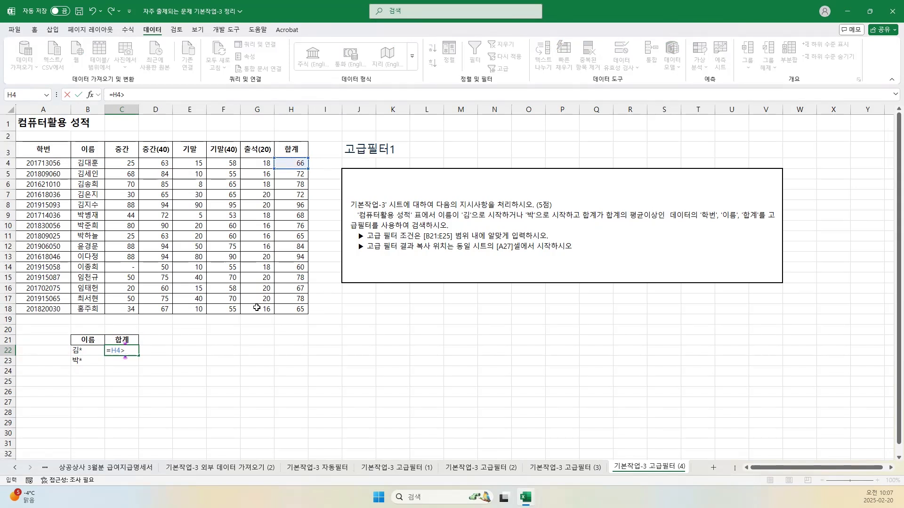
{"action": "type", "text": "=AVER"}
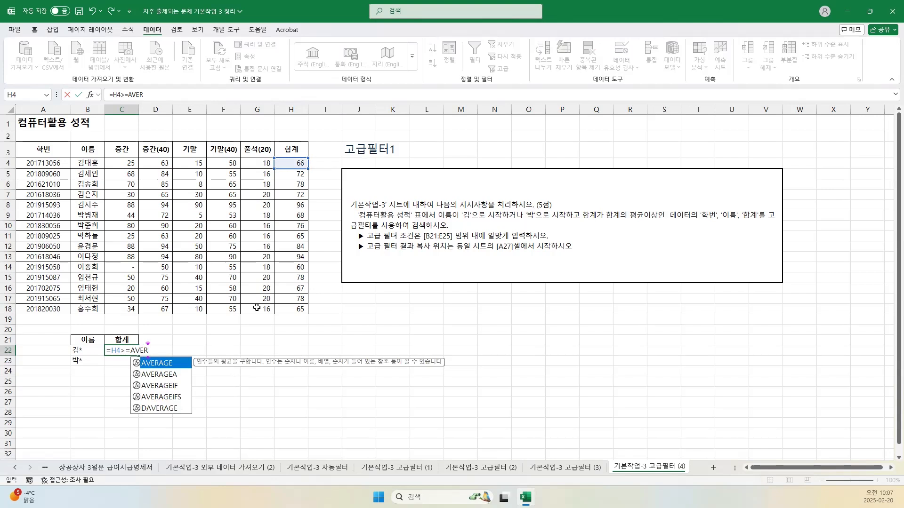
{"action": "type", "text": "AGE("}
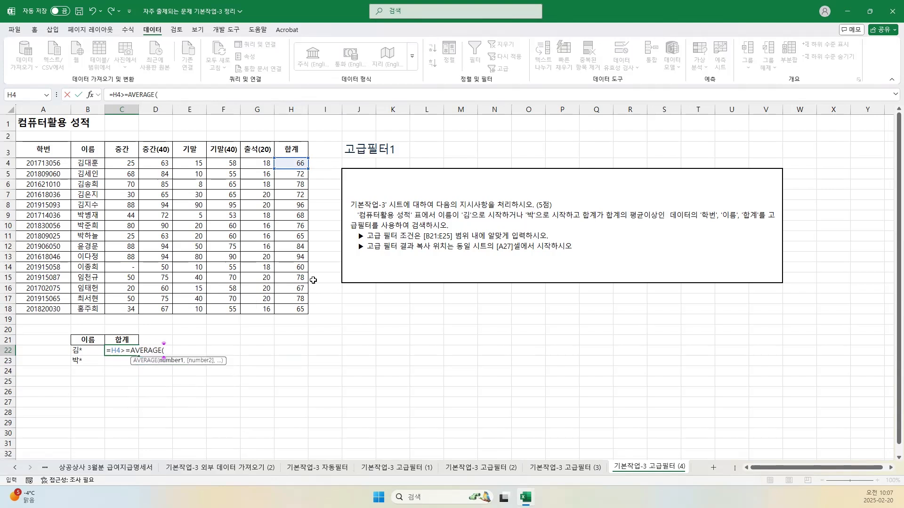
{"action": "left_click_drag", "start_coordinate": [297, 165], "coordinate": [298, 306]}
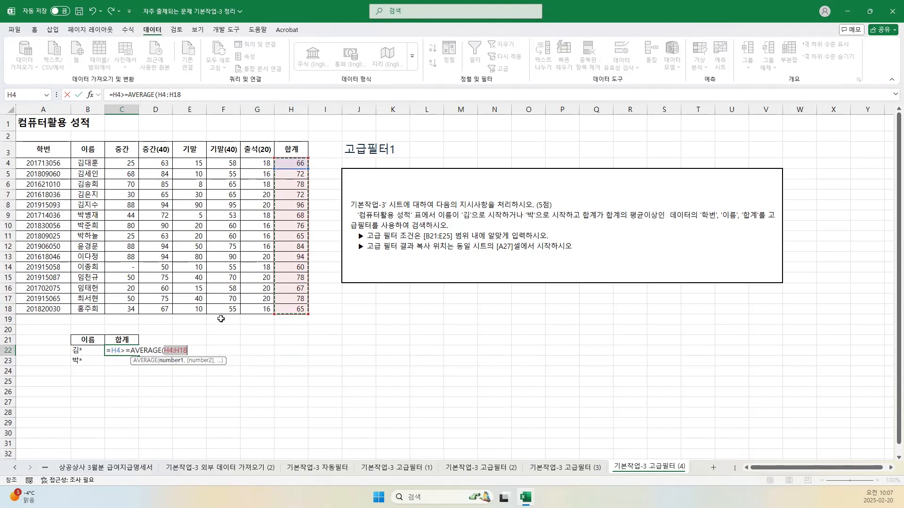
{"action": "key", "text": "F4"}
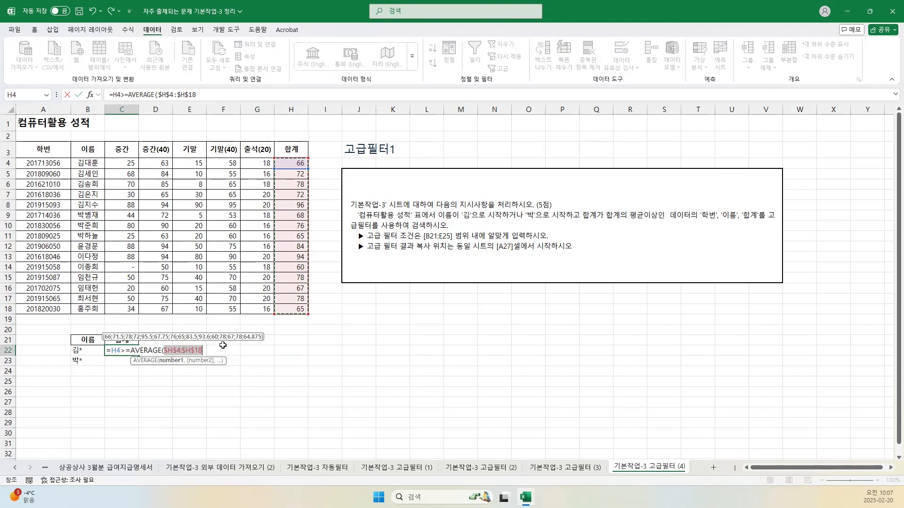
{"action": "type", "text": ")"}
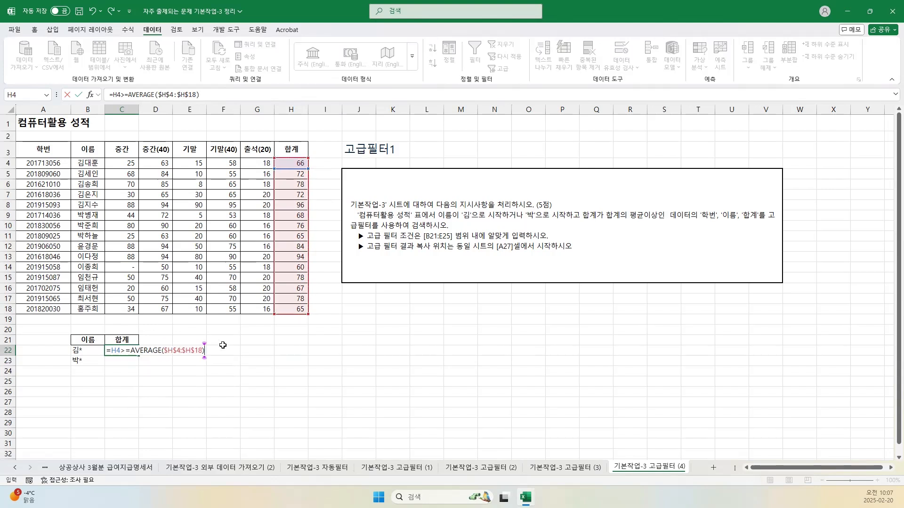
{"action": "key", "text": "Return"}
{"action": "key", "text": "Up"}
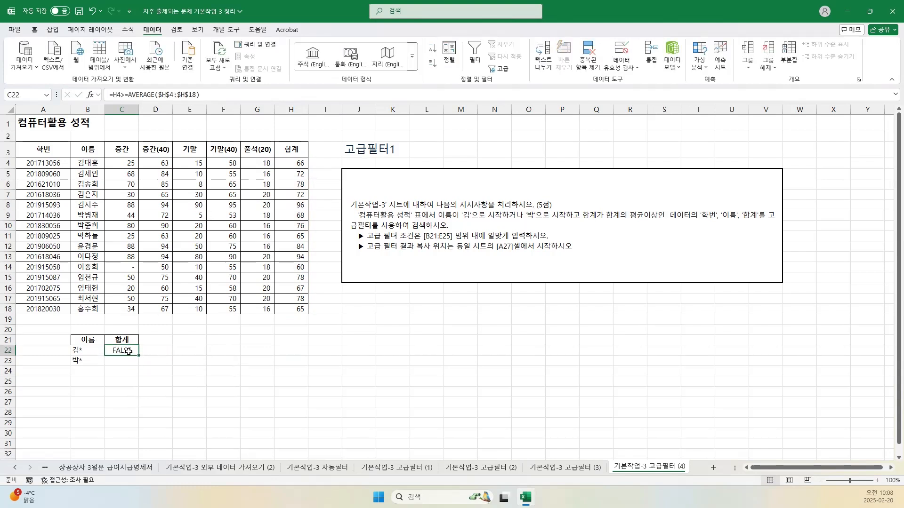
- Copy the formula text from C22 into C23 so the 박* row also uses =H4>=AVERAGE($H$4:$H$18)
{"action": "double_click", "coordinate": [128, 352]}
{"action": "left_click_drag", "start_coordinate": [112, 353], "coordinate": [197, 353]}
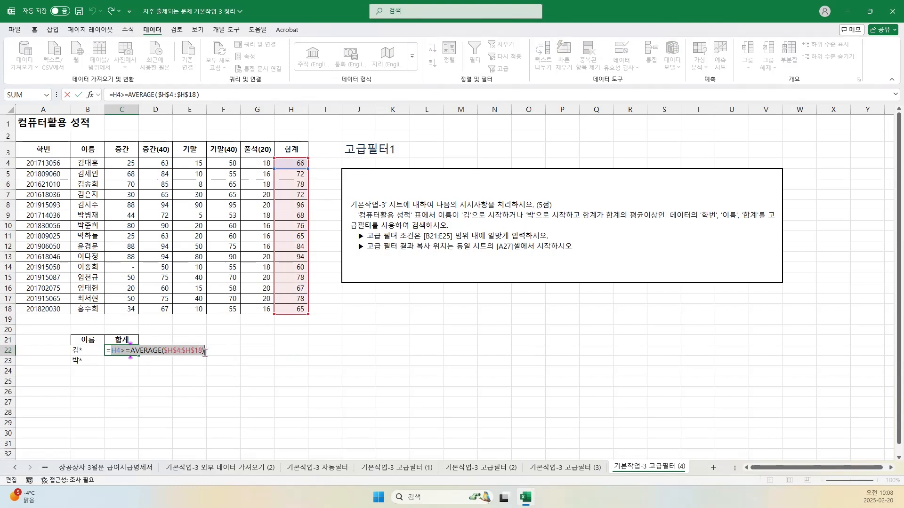
{"action": "key", "text": "Escape"}
{"action": "left_click", "coordinate": [118, 361]}
{"action": "double_click", "coordinate": [119, 361]}
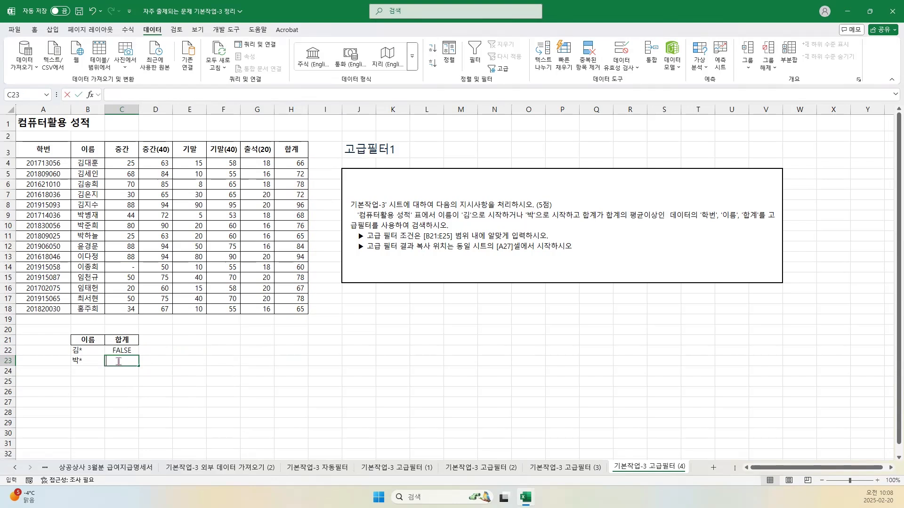
{"action": "type", "text": "="}
{"action": "key", "text": "ctrl+v"}
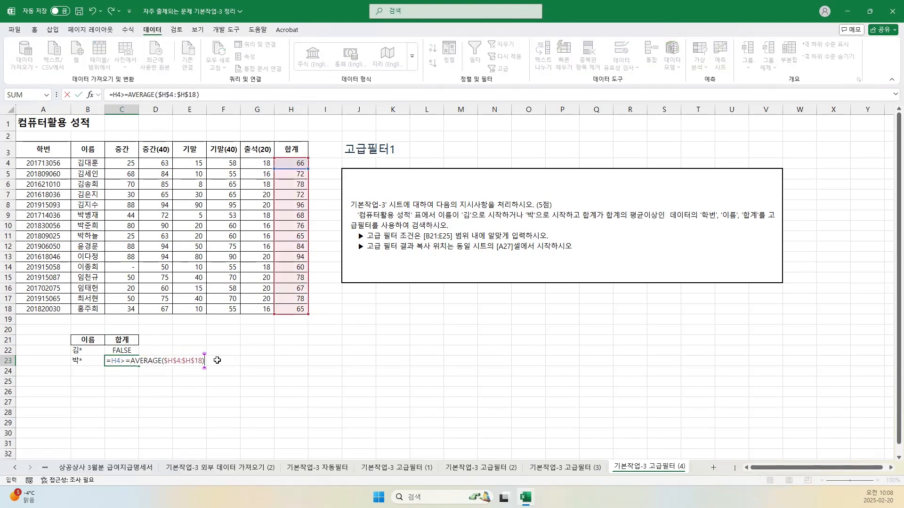
{"action": "key", "text": "Return"}
{"action": "left_click", "coordinate": [124, 350]}
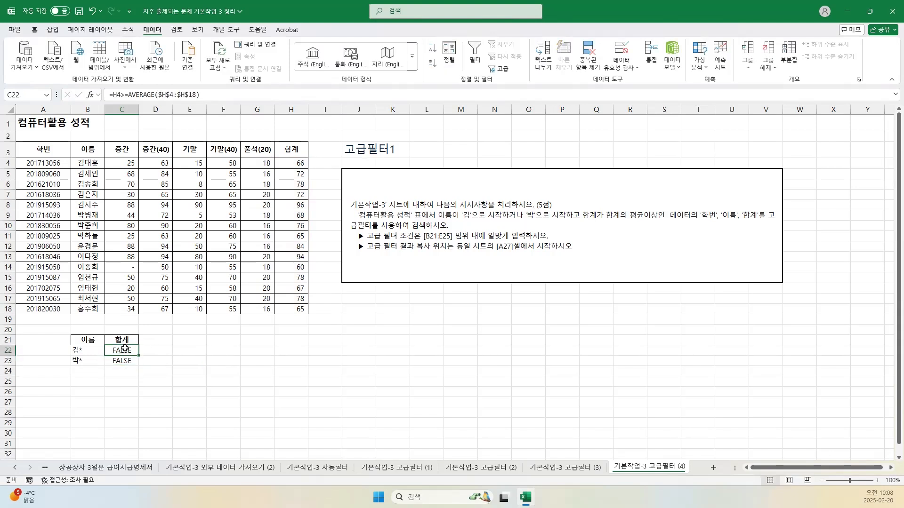
{"action": "left_click", "coordinate": [125, 361]}
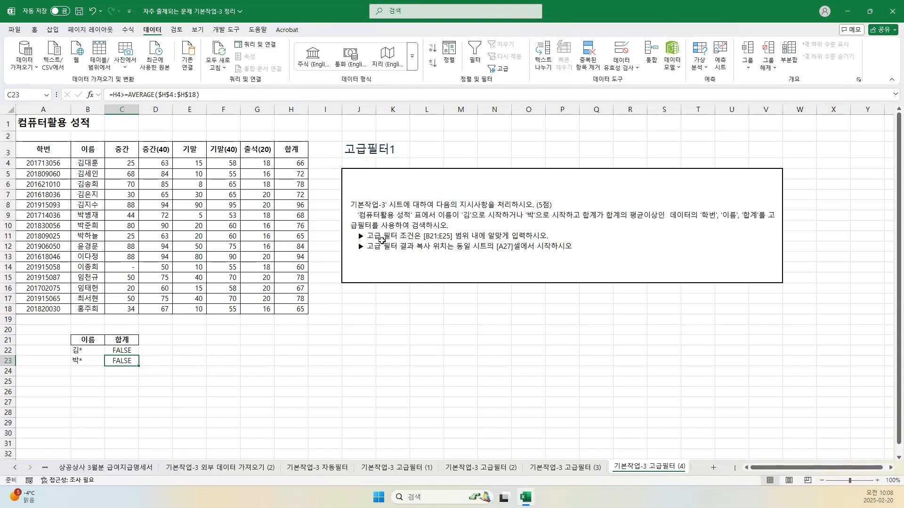
- Rename the formula criterion's header in C21 as 합계조건
{"action": "left_click", "coordinate": [126, 340]}
{"action": "double_click", "coordinate": [138, 339]}
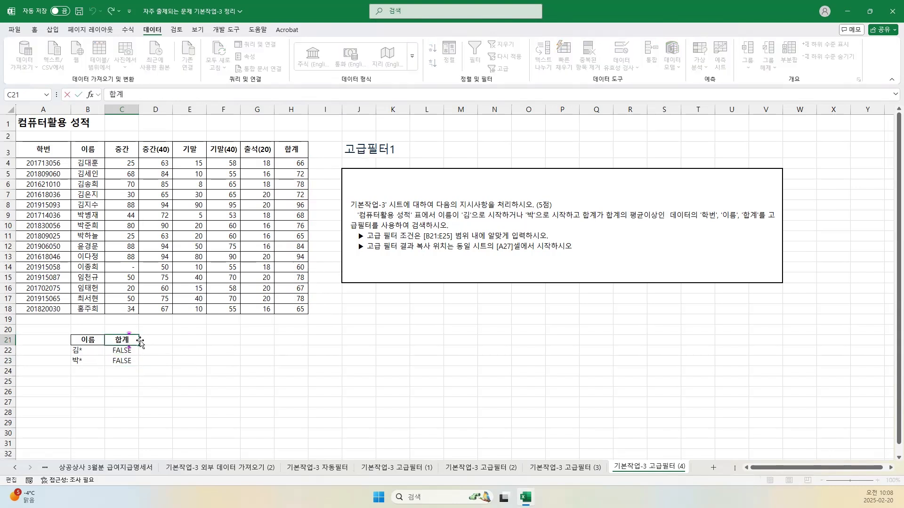
{"action": "type", "text": "ㅈㅗ건"}
{"action": "key", "text": "Return"}
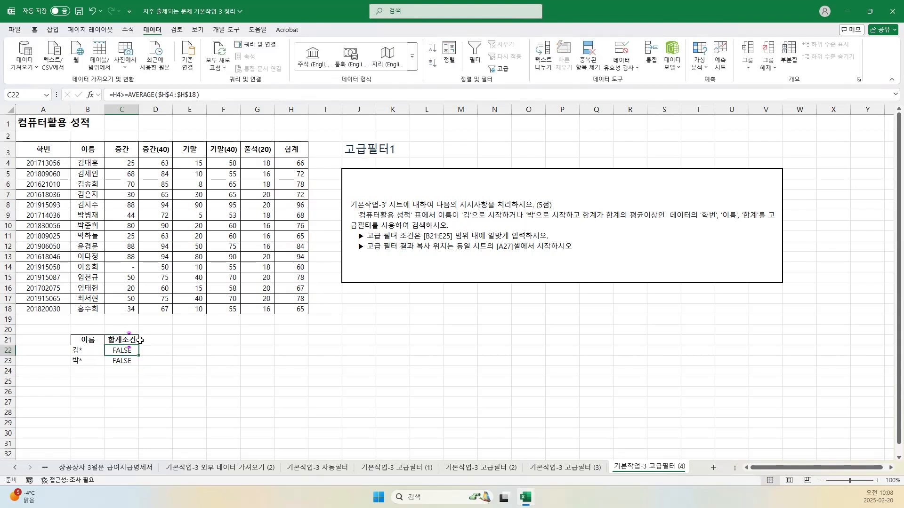
{"action": "left_click", "coordinate": [41, 149]}
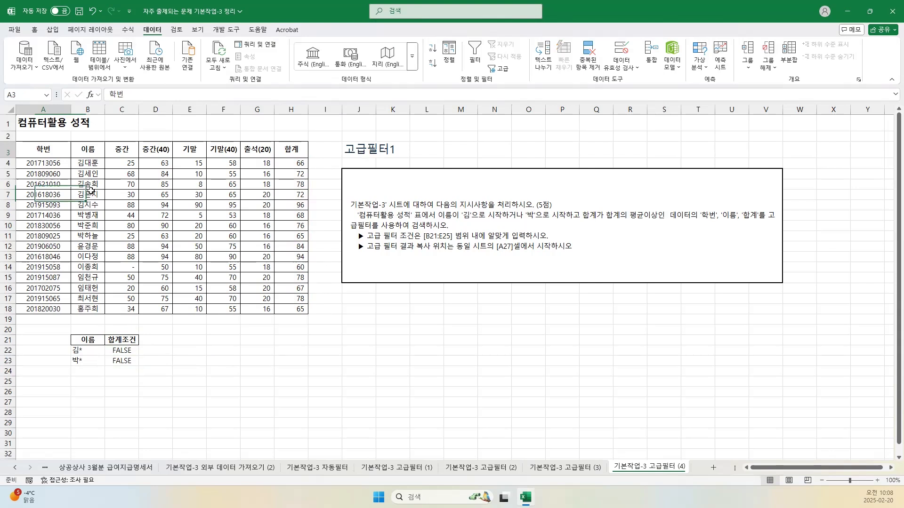
{"action": "left_click", "coordinate": [303, 307], "text": "shift"}
{"action": "left_click", "coordinate": [503, 69]}
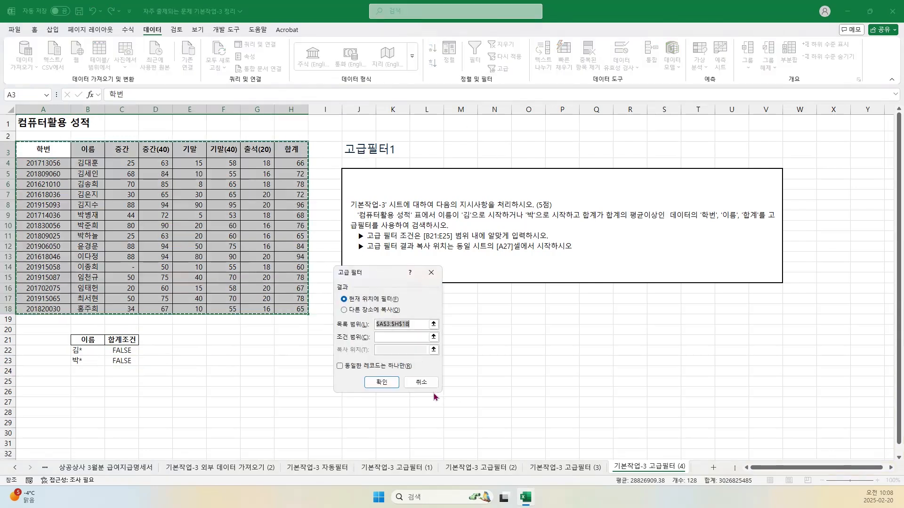
{"action": "left_click", "coordinate": [427, 384]}
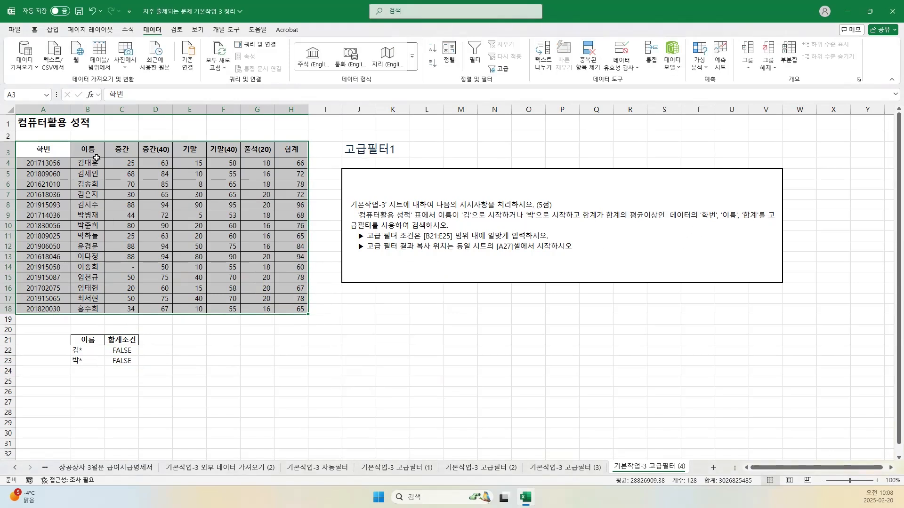
- Copy the 학번, 이름 and 합계 headers from the table to A27:C27 for the output range
{"action": "left_click", "coordinate": [53, 157]}
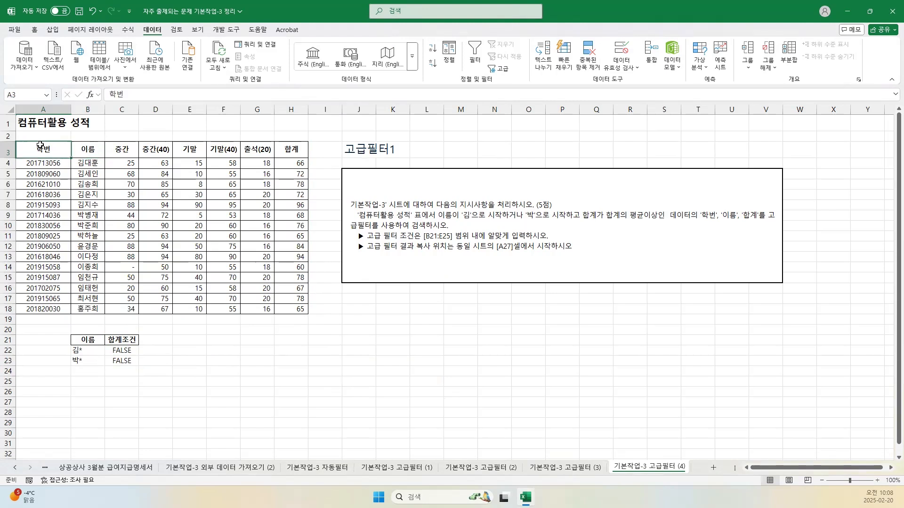
{"action": "left_click", "coordinate": [92, 149], "text": "ctrl"}
{"action": "left_click", "coordinate": [289, 150], "text": "ctrl"}
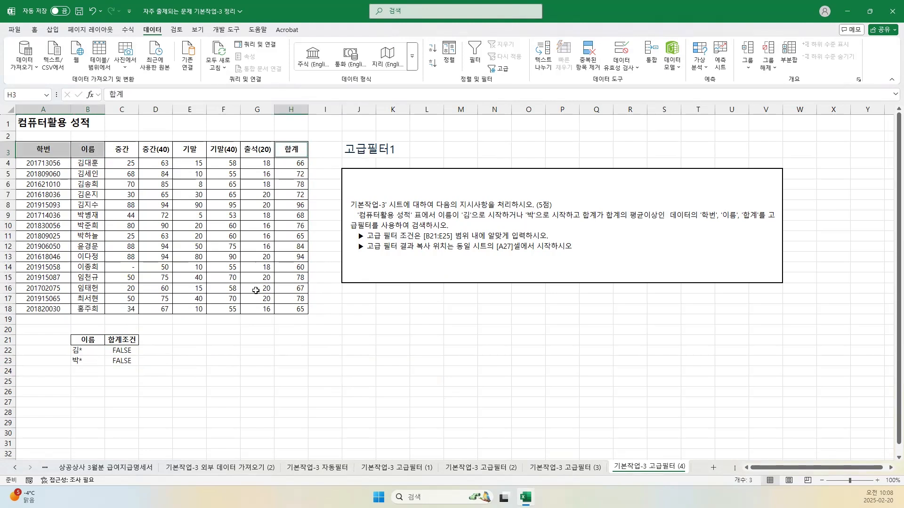
{"action": "key", "text": "ctrl+c"}
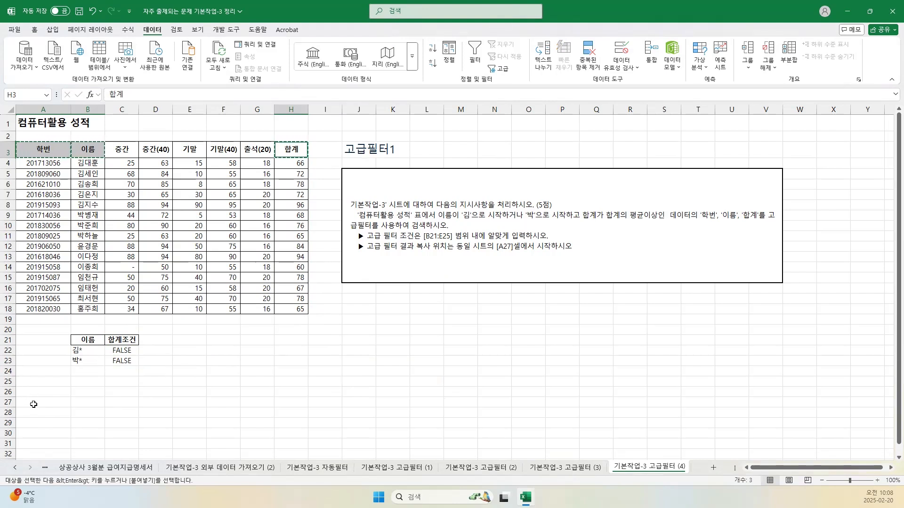
{"action": "left_click", "coordinate": [34, 403]}
{"action": "key", "text": "ctrl+v"}
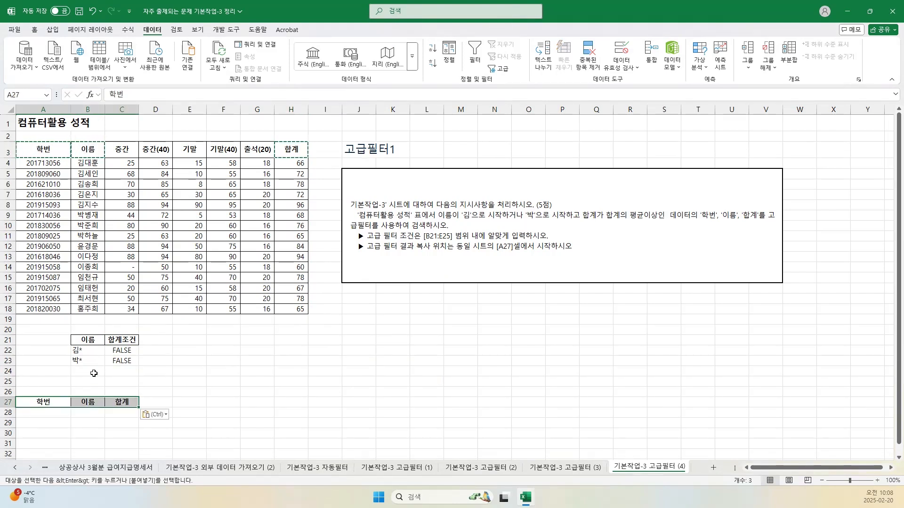
{"action": "left_click", "coordinate": [101, 368]}
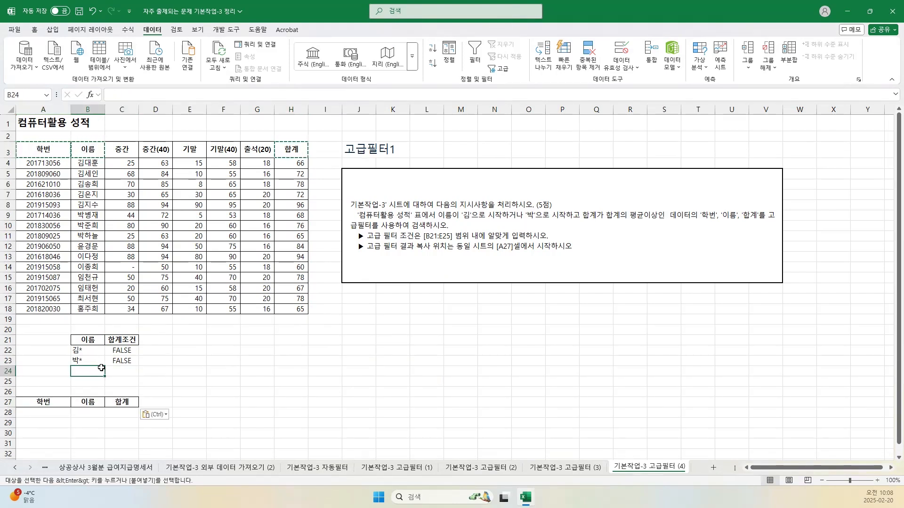
- Run an advanced filter on A3:H18 with criteria B21:C23, copying the matching records to A27:C27
{"action": "left_click", "coordinate": [43, 150]}
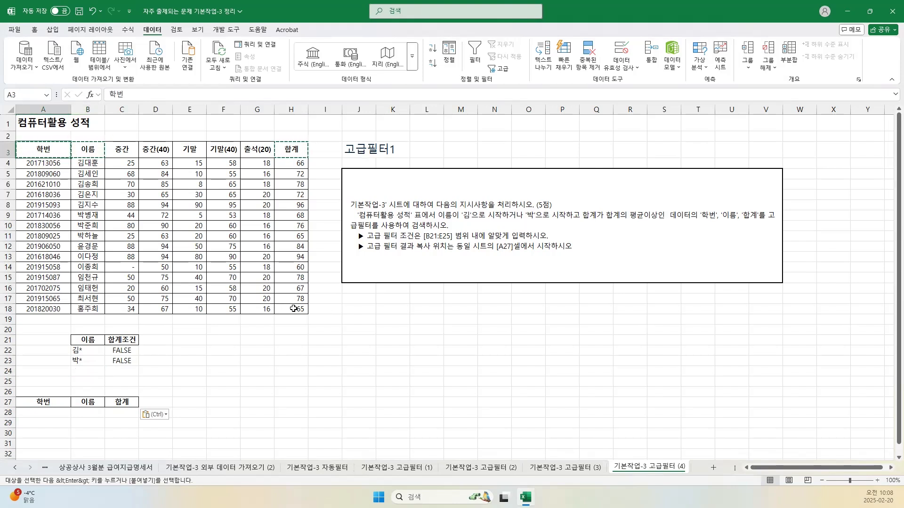
{"action": "key", "text": "ctrl+a"}
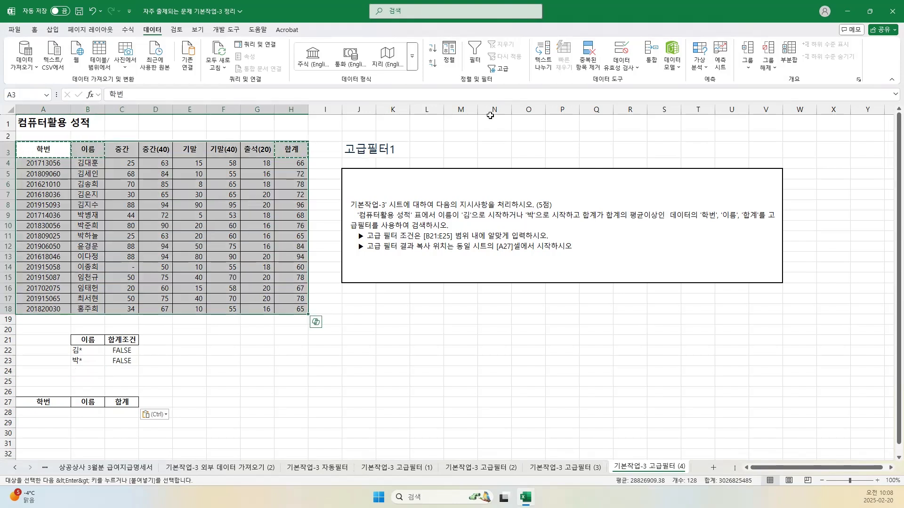
{"action": "left_click", "coordinate": [501, 68]}
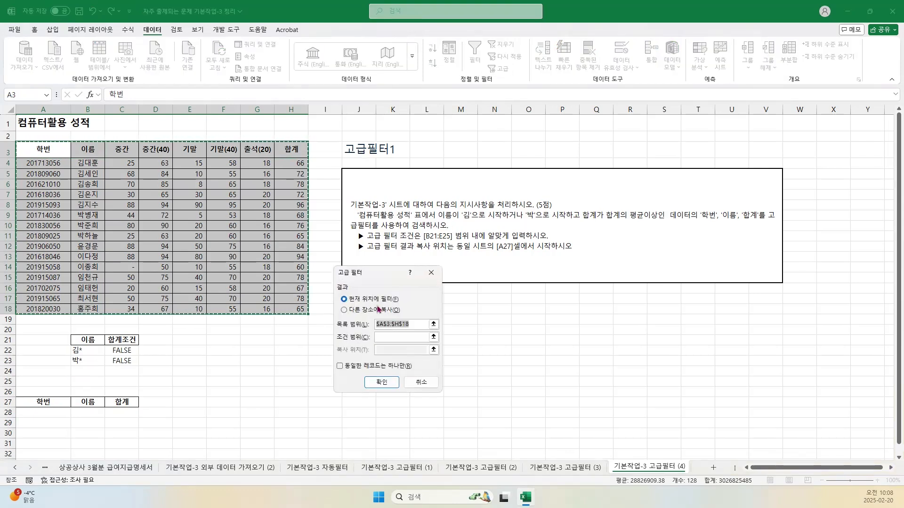
{"action": "left_click", "coordinate": [370, 310]}
{"action": "left_click", "coordinate": [398, 337]}
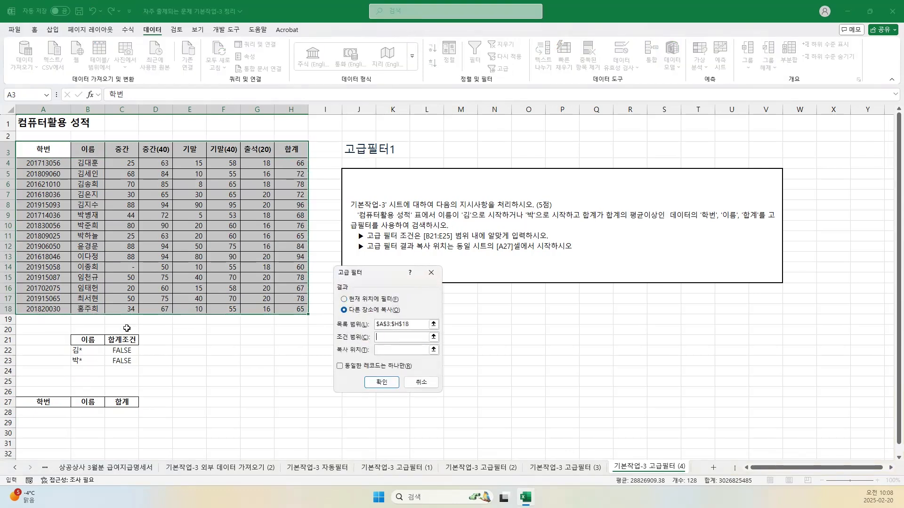
{"action": "left_click_drag", "start_coordinate": [81, 340], "coordinate": [125, 361]}
{"action": "left_click", "coordinate": [388, 349]}
{"action": "left_click_drag", "start_coordinate": [37, 403], "coordinate": [111, 403]}
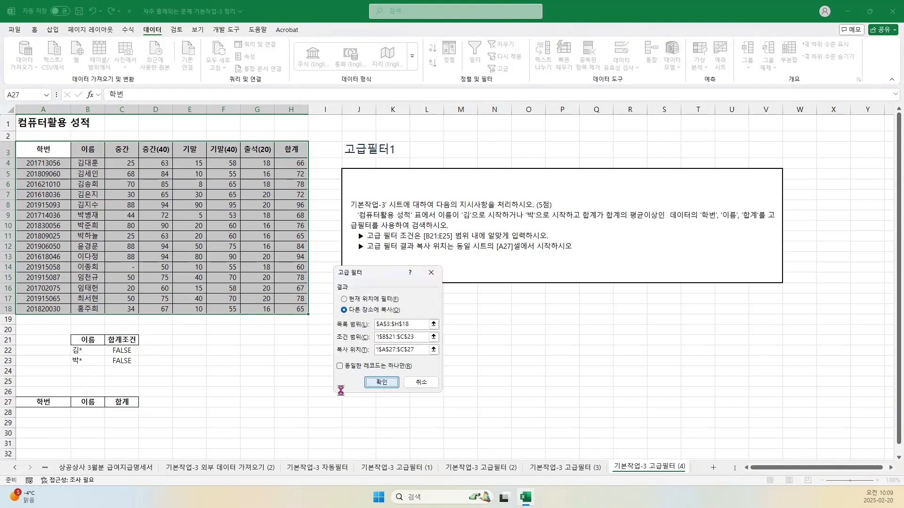
{"action": "left_click", "coordinate": [381, 385]}
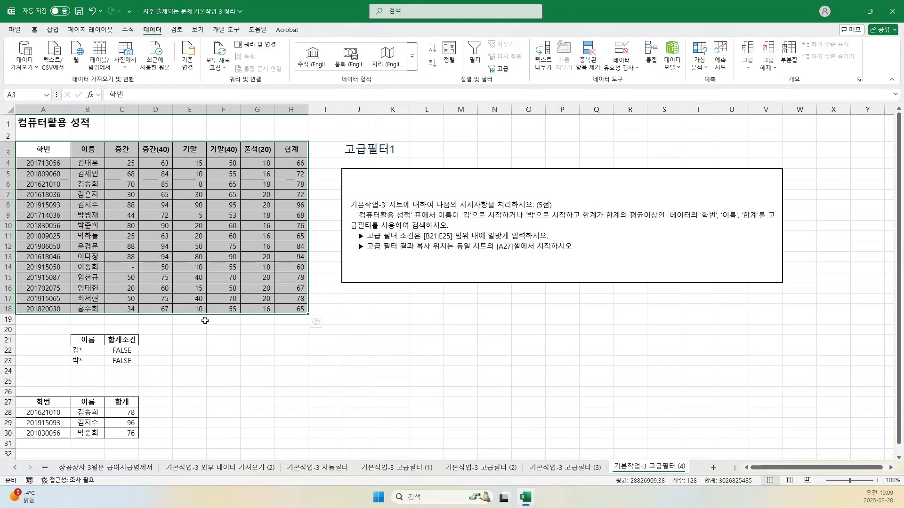
- Color the names starting with 김 or 박 in B4:B11 with a red font
{"action": "left_click", "coordinate": [89, 163]}
{"action": "left_click_drag", "start_coordinate": [89, 173], "coordinate": [88, 217]}
{"action": "left_click", "coordinate": [84, 226], "text": "ctrl"}
{"action": "left_click", "coordinate": [85, 235], "text": "ctrl"}
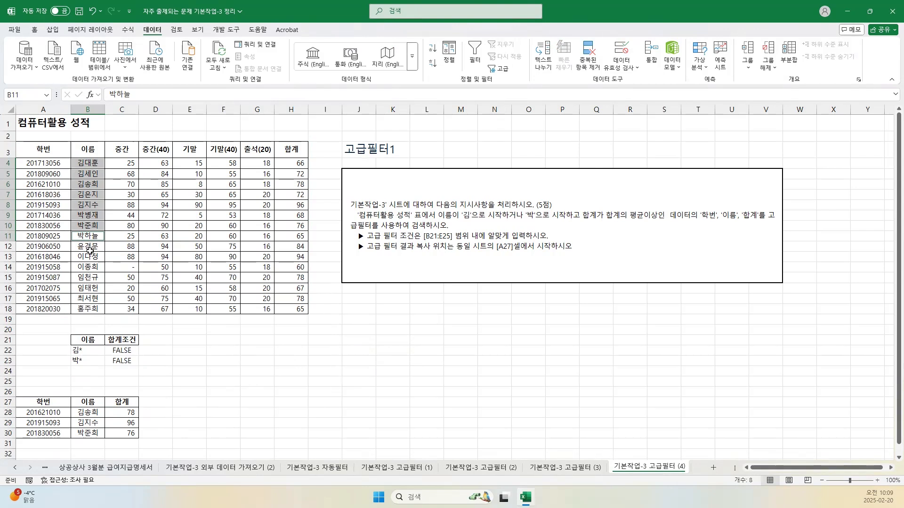
{"action": "left_click", "coordinate": [34, 29]}
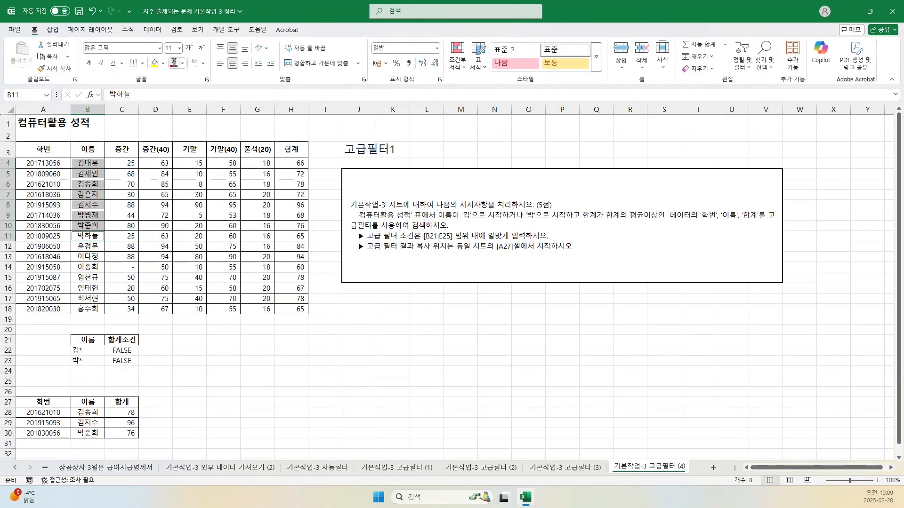
{"action": "left_click", "coordinate": [174, 63]}
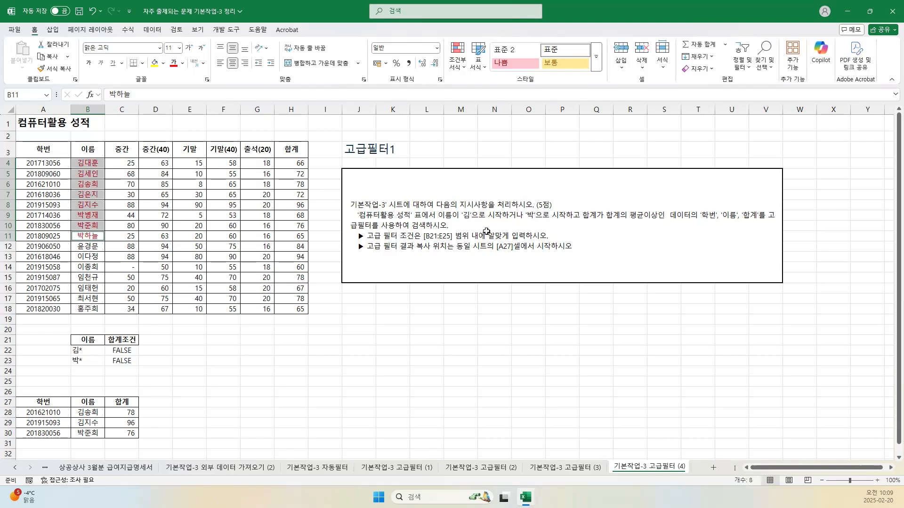
- Enter =AVERAGE($H$4:$H$18) in I4, beside the table's first record, to calculate the average of the 합계 column
{"action": "left_click", "coordinate": [297, 164]}
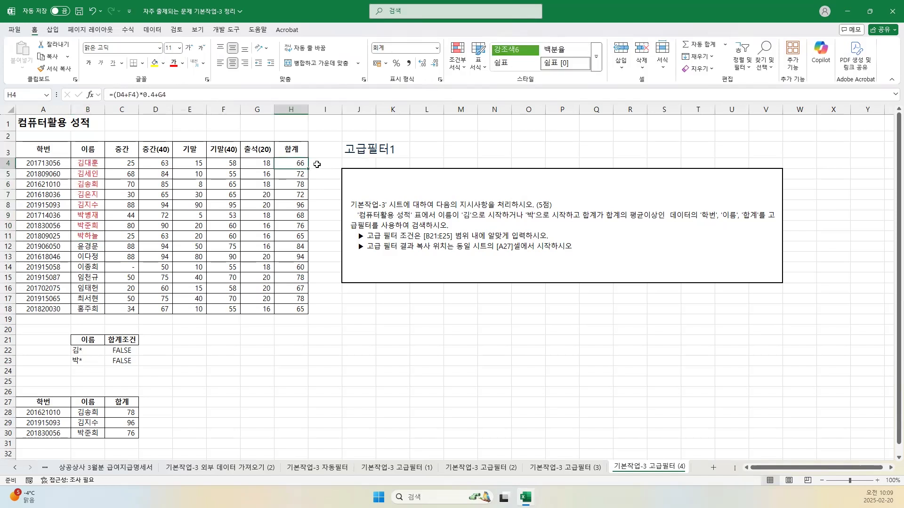
{"action": "left_click", "coordinate": [333, 165]}
{"action": "type", "text": "="}
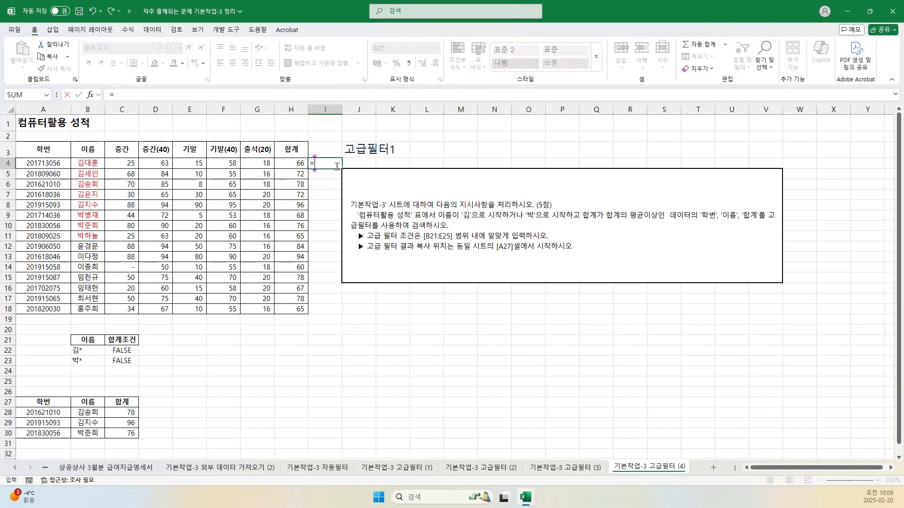
{"action": "type", "text": "ㅁAVER"}
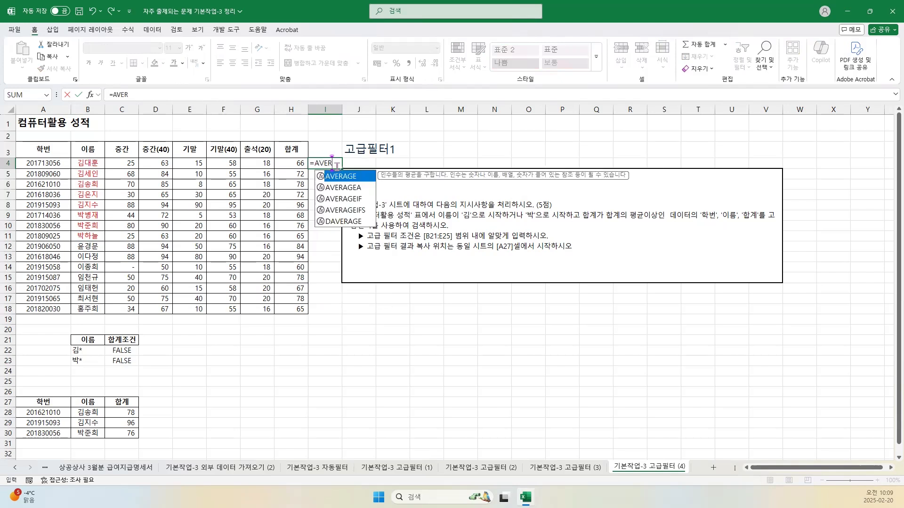
{"action": "key", "text": "Tab"}
{"action": "left_click_drag", "start_coordinate": [286, 162], "coordinate": [281, 309]}
{"action": "key", "text": "F4"}
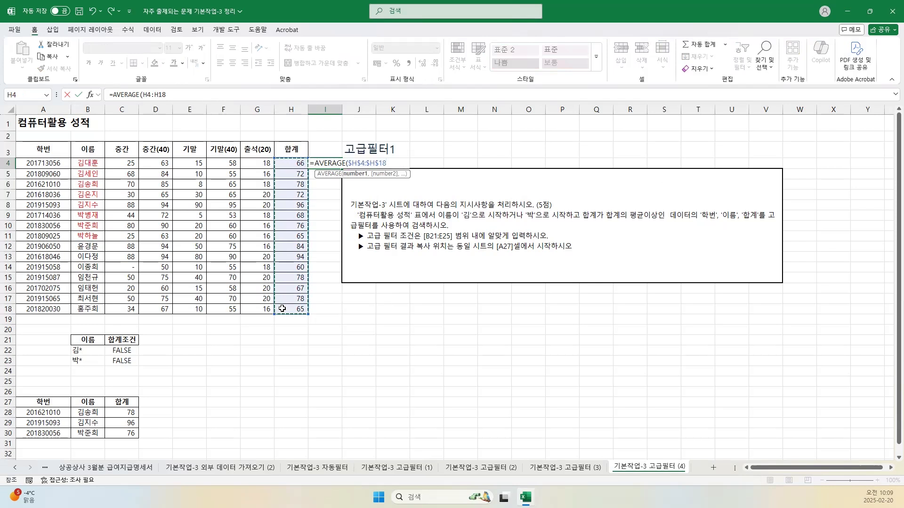
{"action": "type", "text": ")"}
{"action": "key", "text": "Return"}
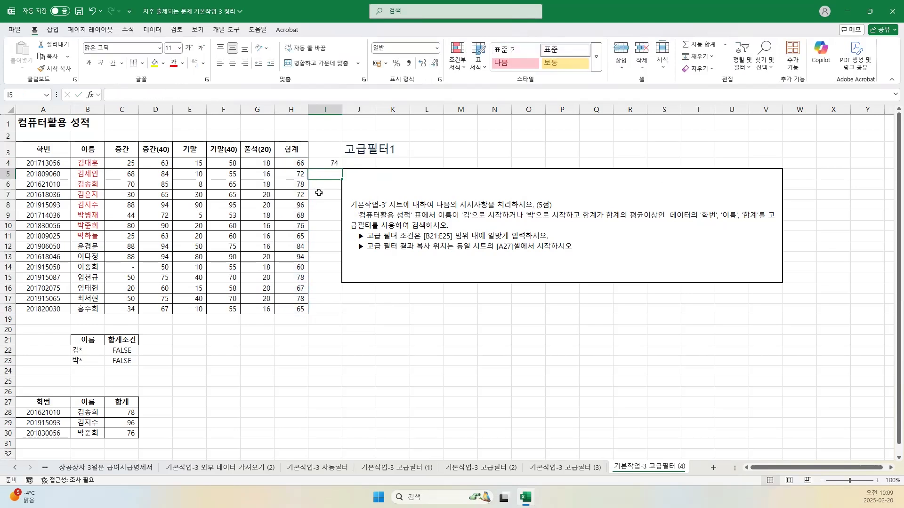
- Change the I4 formula to =H4>=AVERAGE($H$4:$H$18) and fill it down through I18
{"action": "double_click", "coordinate": [323, 163]}
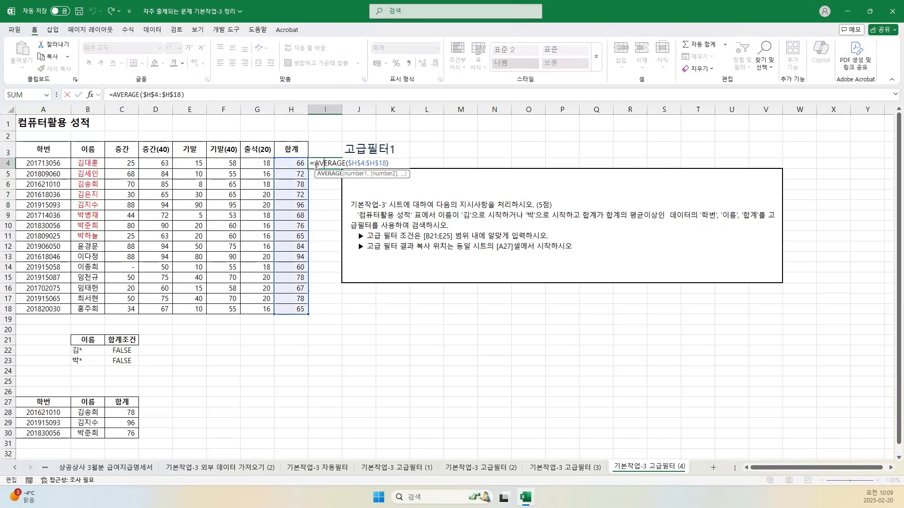
{"action": "left_click", "coordinate": [315, 164]}
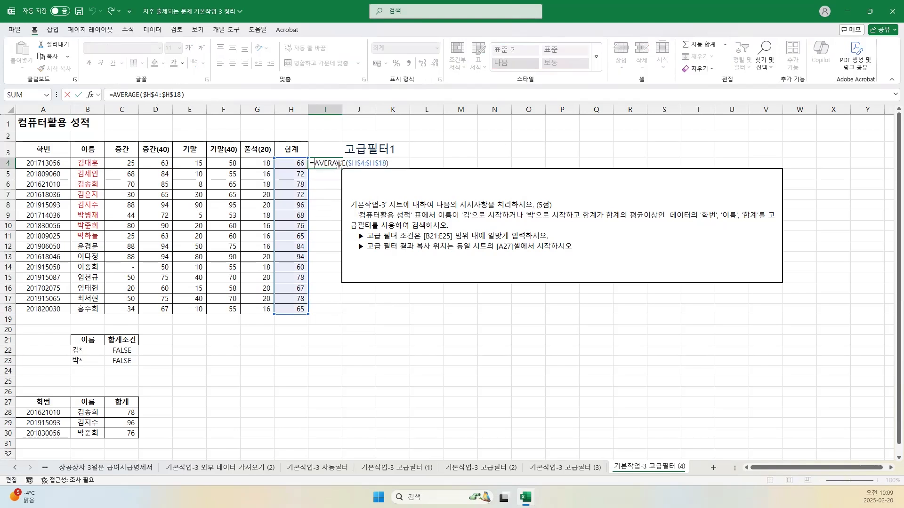
{"action": "left_click", "coordinate": [296, 161]}
{"action": "type", "text": ">="}
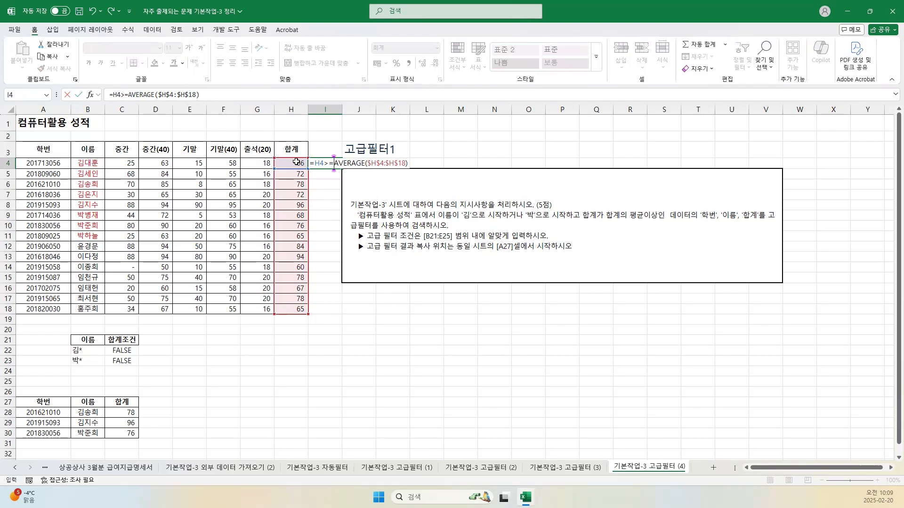
{"action": "key", "text": "ctrl+Return"}
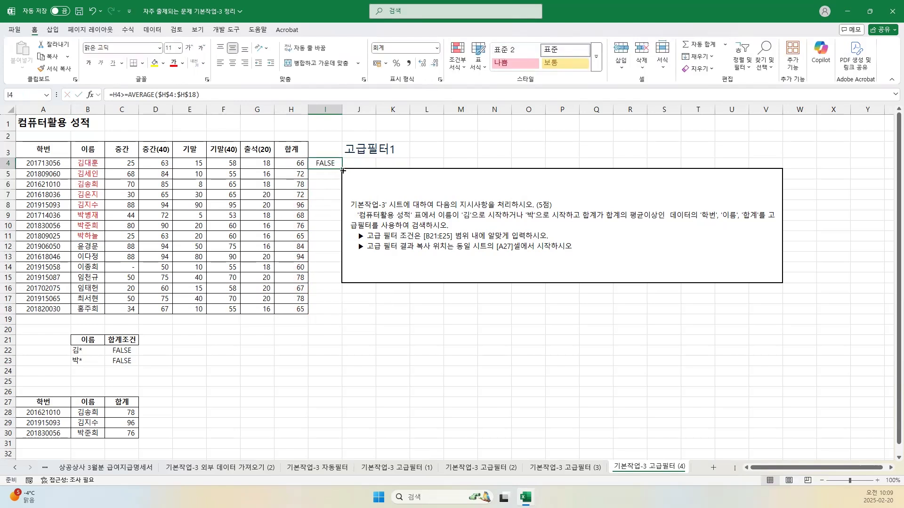
{"action": "left_click_drag", "start_coordinate": [342, 168], "coordinate": [343, 284]}
{"action": "left_click_drag", "start_coordinate": [343, 310], "coordinate": [343, 310]}
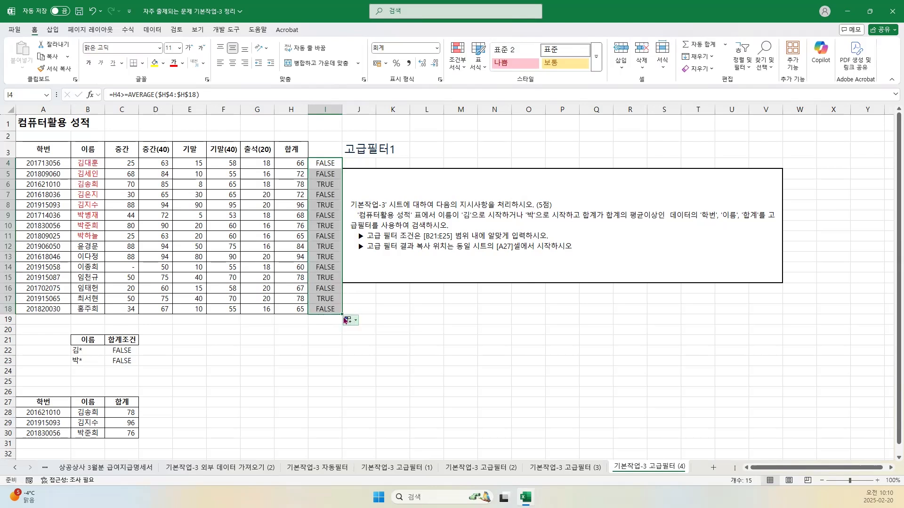
- Shade the TRUE cells I6, I8, I10, I12, I13, I15 and I17 with an orange fill
{"action": "left_click", "coordinate": [326, 184]}
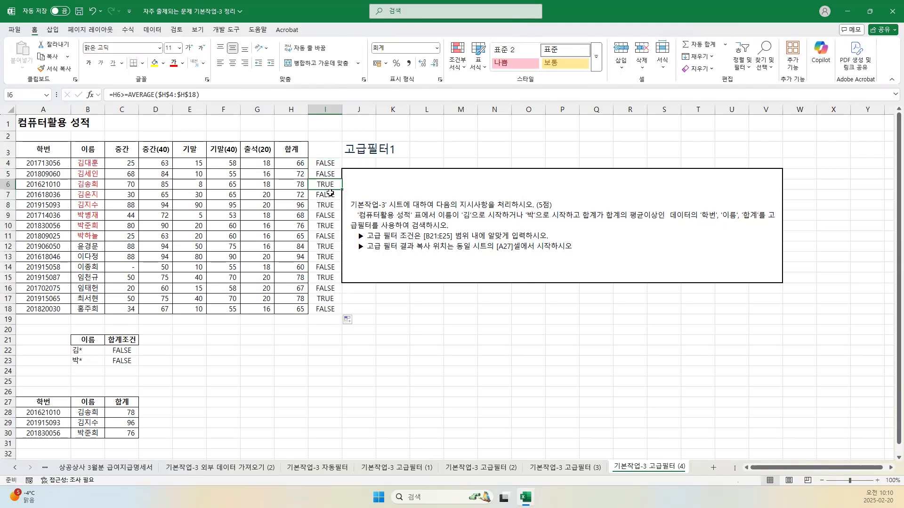
{"action": "left_click", "coordinate": [328, 205], "text": "ctrl"}
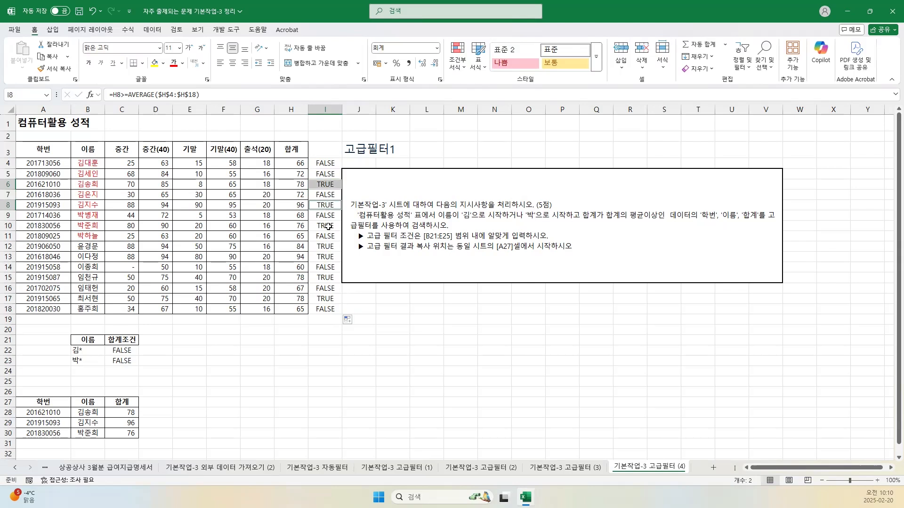
{"action": "left_click", "coordinate": [328, 226], "text": "ctrl"}
{"action": "left_click", "coordinate": [328, 247], "text": "ctrl"}
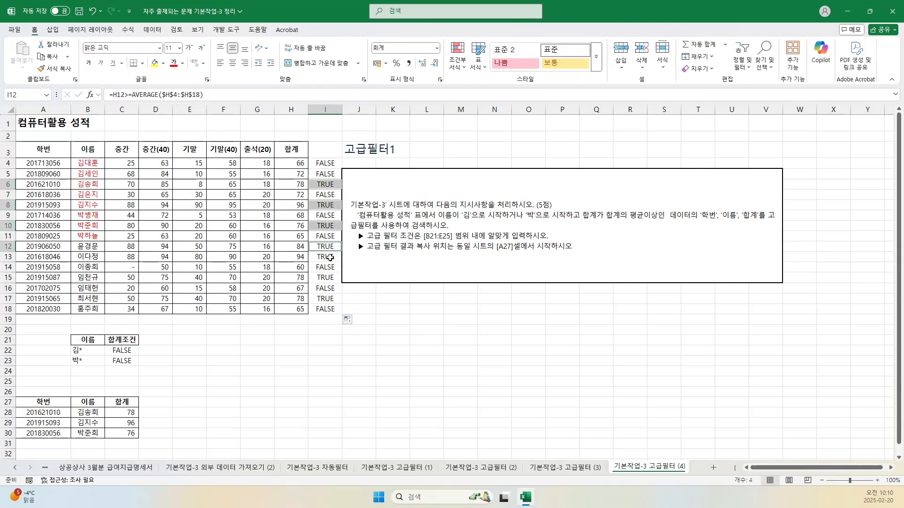
{"action": "left_click", "coordinate": [330, 257], "text": "ctrl"}
{"action": "left_click", "coordinate": [331, 278], "text": "ctrl"}
{"action": "left_click", "coordinate": [330, 299], "text": "ctrl"}
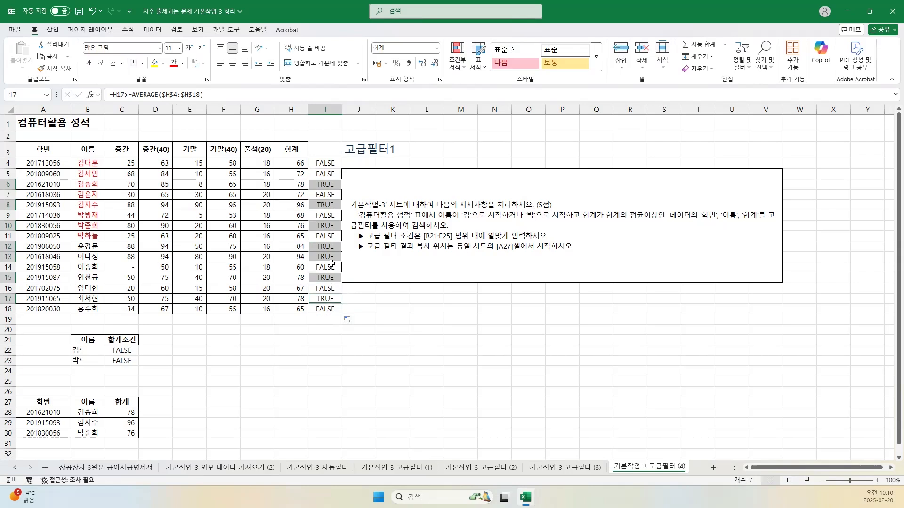
{"action": "left_click", "coordinate": [162, 67]}
{"action": "left_click", "coordinate": [181, 204]}
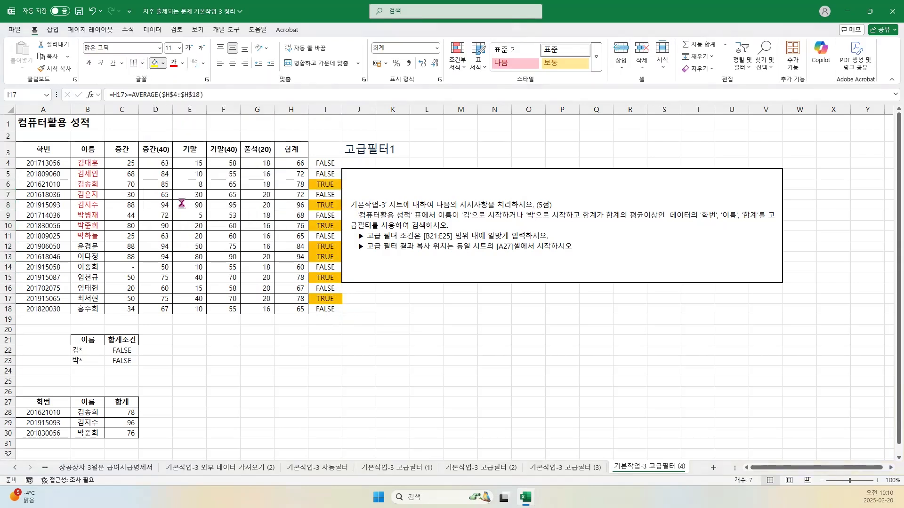
{"action": "left_click", "coordinate": [378, 298]}
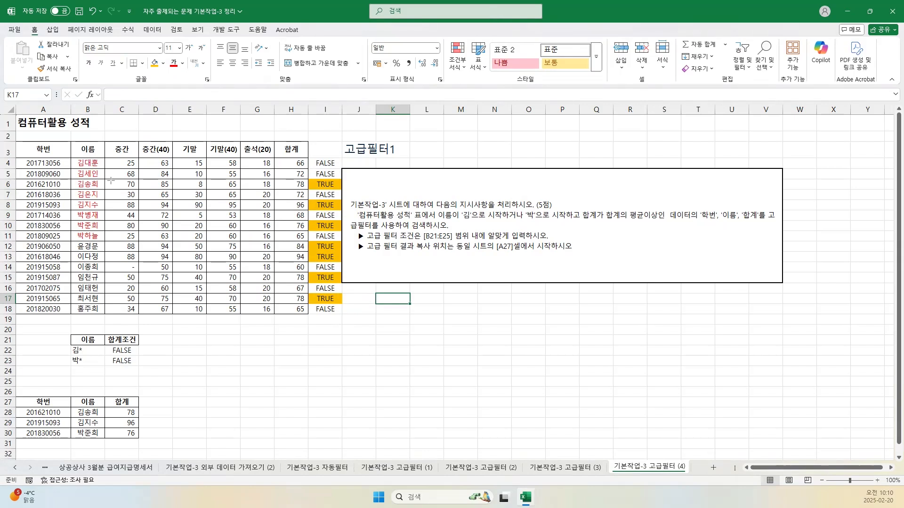
{"action": "key", "text": "ctrl+2"}
{"action": "left_click_drag", "start_coordinate": [71, 178], "coordinate": [339, 188]}
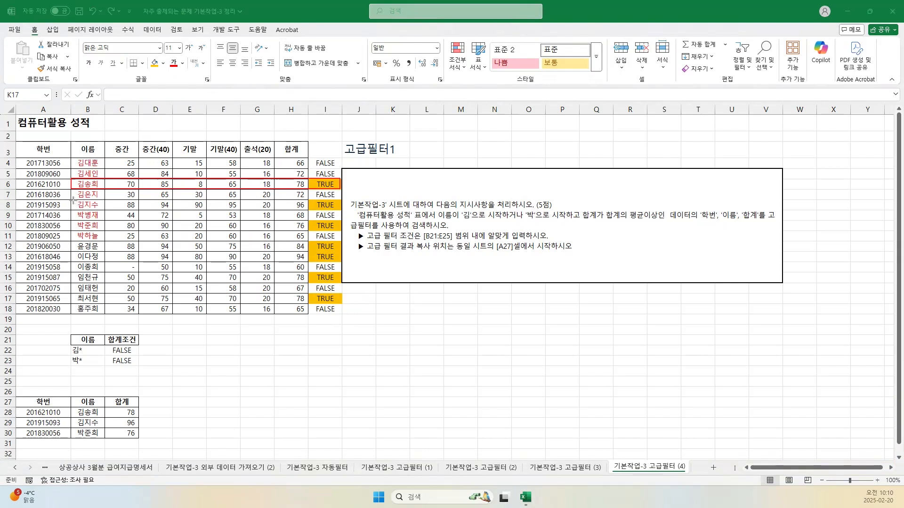
{"action": "left_click_drag", "start_coordinate": [73, 199], "coordinate": [341, 211]}
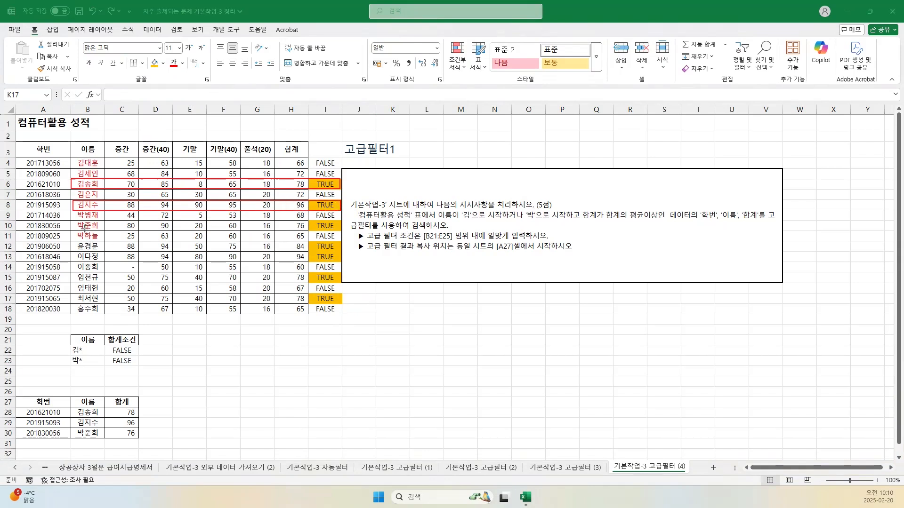
{"action": "left_click_drag", "start_coordinate": [70, 220], "coordinate": [340, 230]}
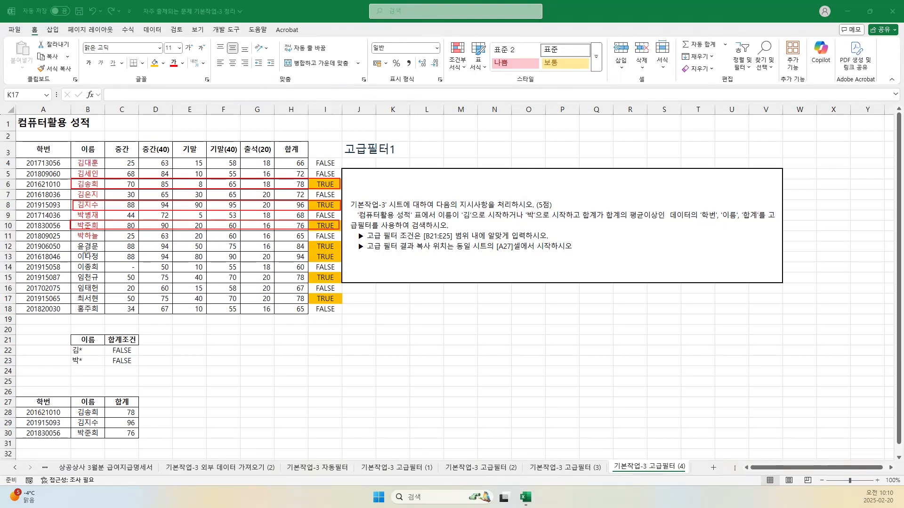